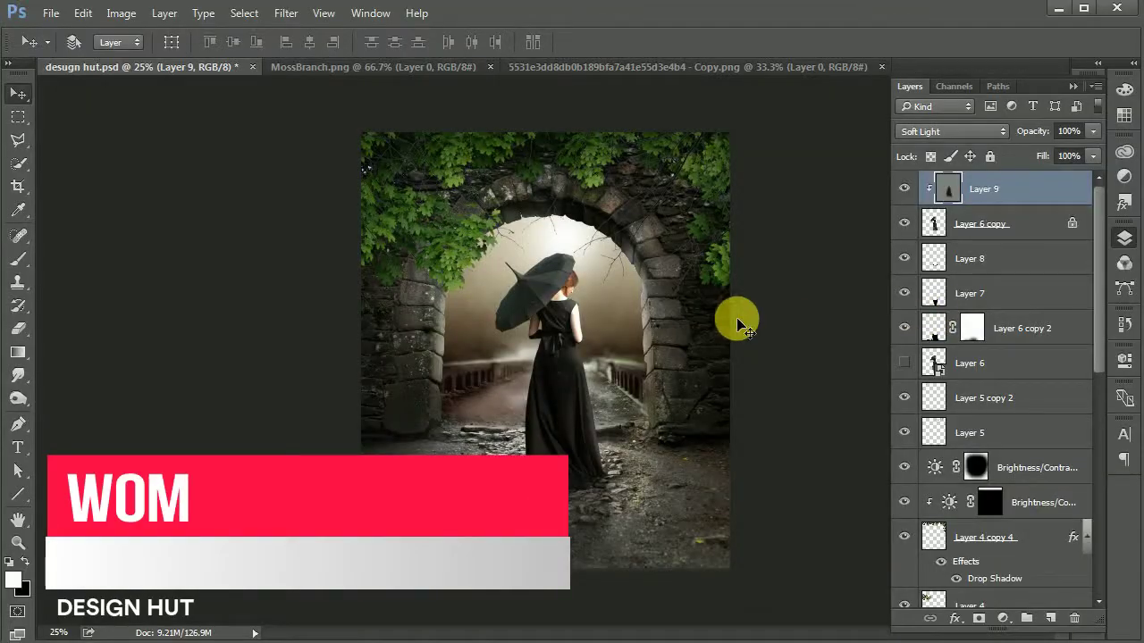
# Switch to the MossBranch.png document to view the cut-out moss image.
pyautogui.click(376, 67)
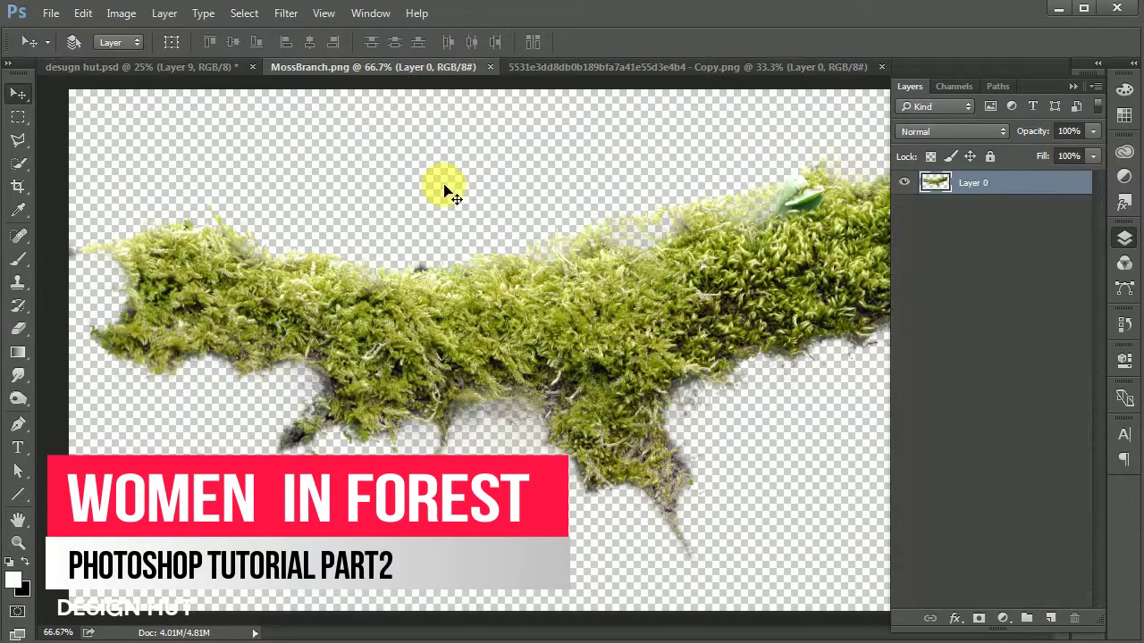
# Drag the moss branch layer from MossBranch.png into the arch composite.
pyautogui.click(142, 67)
pyautogui.moveTo(1099, 322); pyautogui.dragTo(1089, 451)
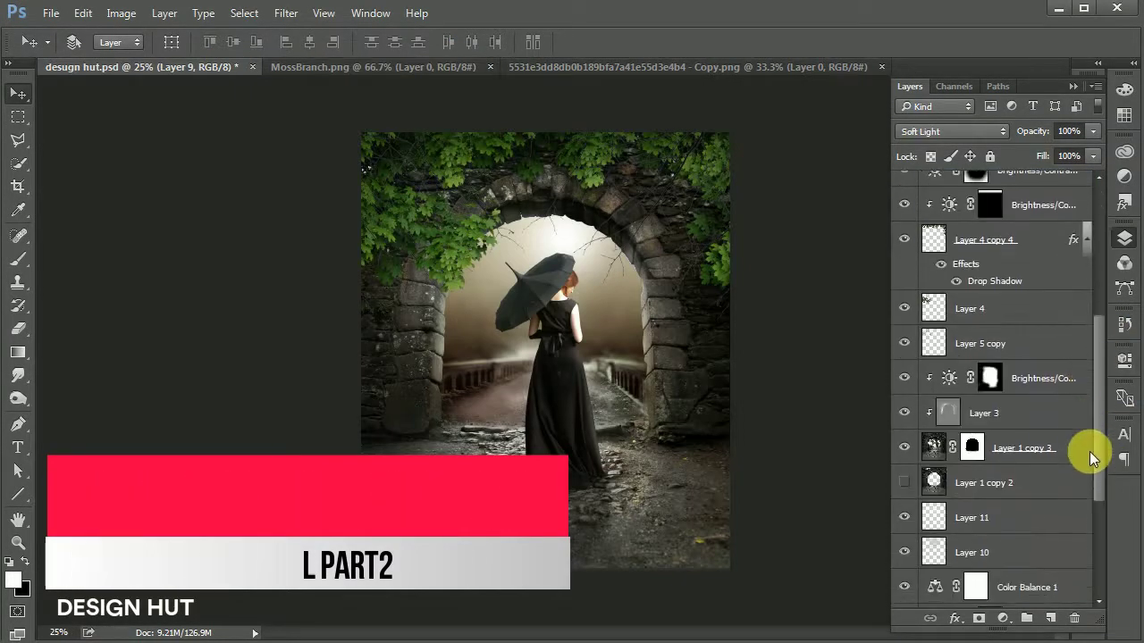
pyautogui.click(1042, 376)
pyautogui.click(537, 67)
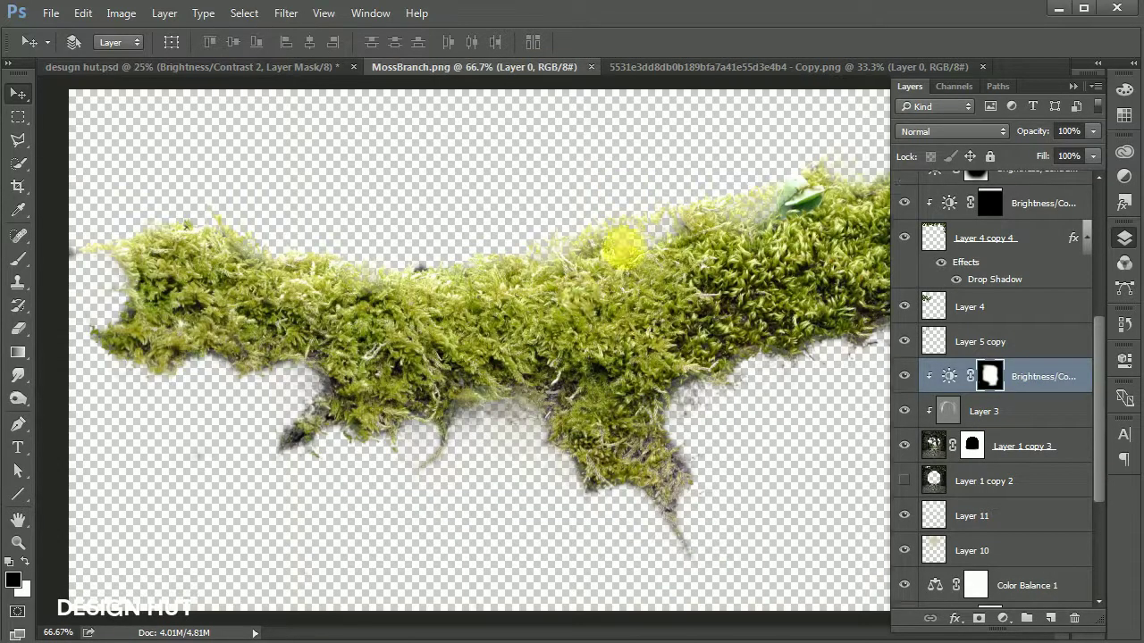
pyautogui.moveTo(615, 237)
pyautogui.mouseDown()
pyautogui.moveTo(434, 306)
pyautogui.moveTo(485, 377)
pyautogui.mouseUp()
# Shrink the moss to a small strip with two Free Transform passes.
pyautogui.hotkey('ctrl', 't')
pyautogui.moveTo(597, 278); pyautogui.dragTo(491, 344)
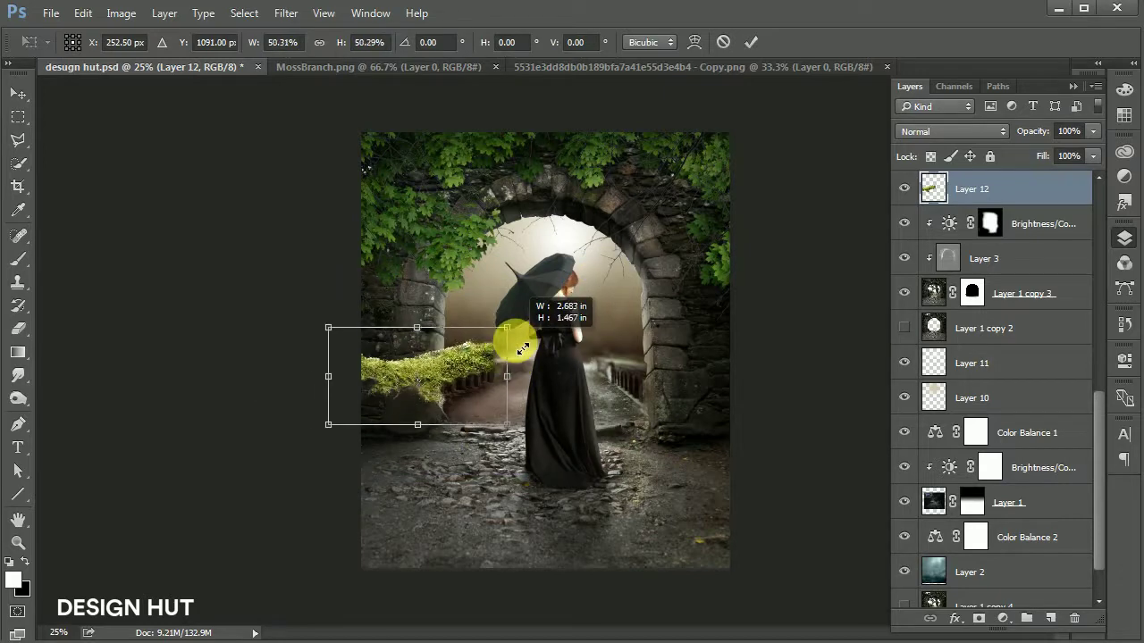
pyautogui.press('Return')
pyautogui.scroll(6, 517, 347)
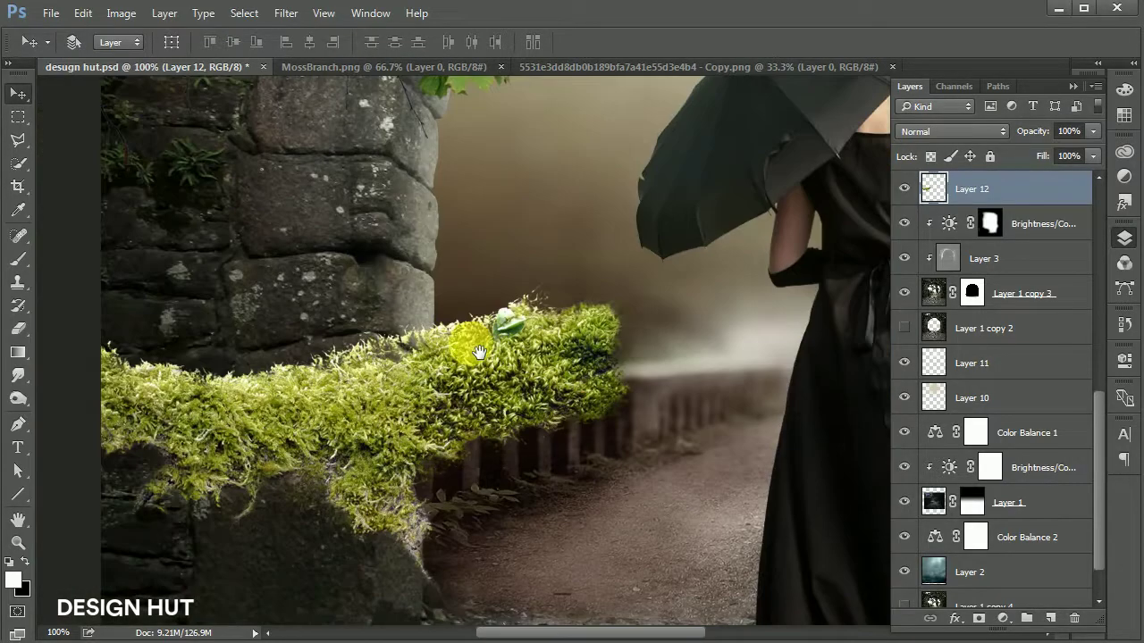
pyautogui.hotkey('ctrl', 't')
pyautogui.moveTo(662, 268)
pyautogui.mouseDown()
pyautogui.moveTo(621, 276)
pyautogui.moveTo(519, 524)
pyautogui.moveTo(388, 557)
pyautogui.moveTo(460, 561)
pyautogui.moveTo(474, 600)
pyautogui.moveTo(493, 582)
pyautogui.mouseUp()
pyautogui.press('Return')
pyautogui.scroll(-1, 523, 353)
pyautogui.scroll(-1, 527, 361)
pyautogui.hotkey('ctrl', 't')
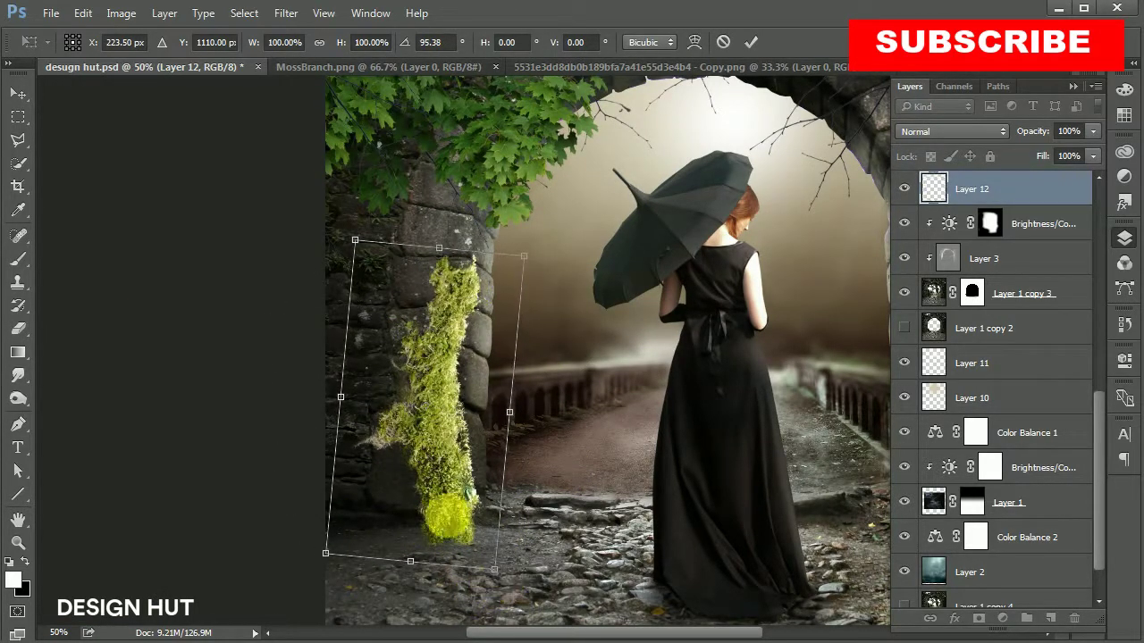
# Place the moss against the left pillar, set it to Hard Light, and clip it to the layer below.
pyautogui.press('Return')
pyautogui.moveTo(447, 471); pyautogui.dragTo(471, 439)
pyautogui.click(961, 132)
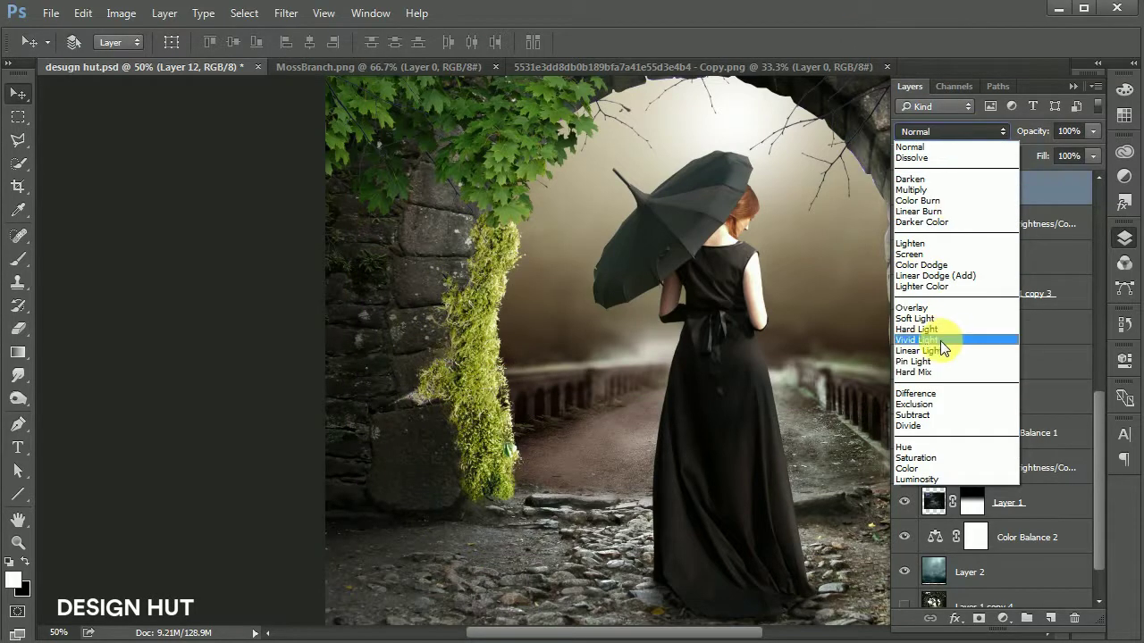
pyautogui.click(940, 330)
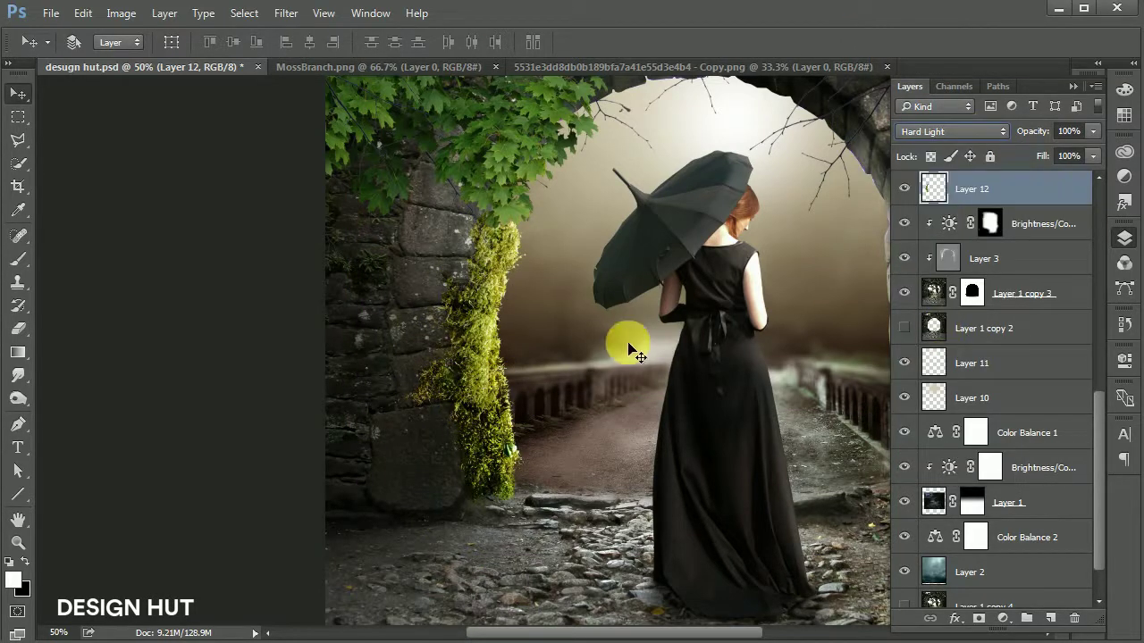
pyautogui.keyDown('alt'); pyautogui.click(1065, 208); pyautogui.keyUp('alt')
# Fine-tune the moss size and alignment along the left pillar edge.
pyautogui.hotkey('ctrl', '-')
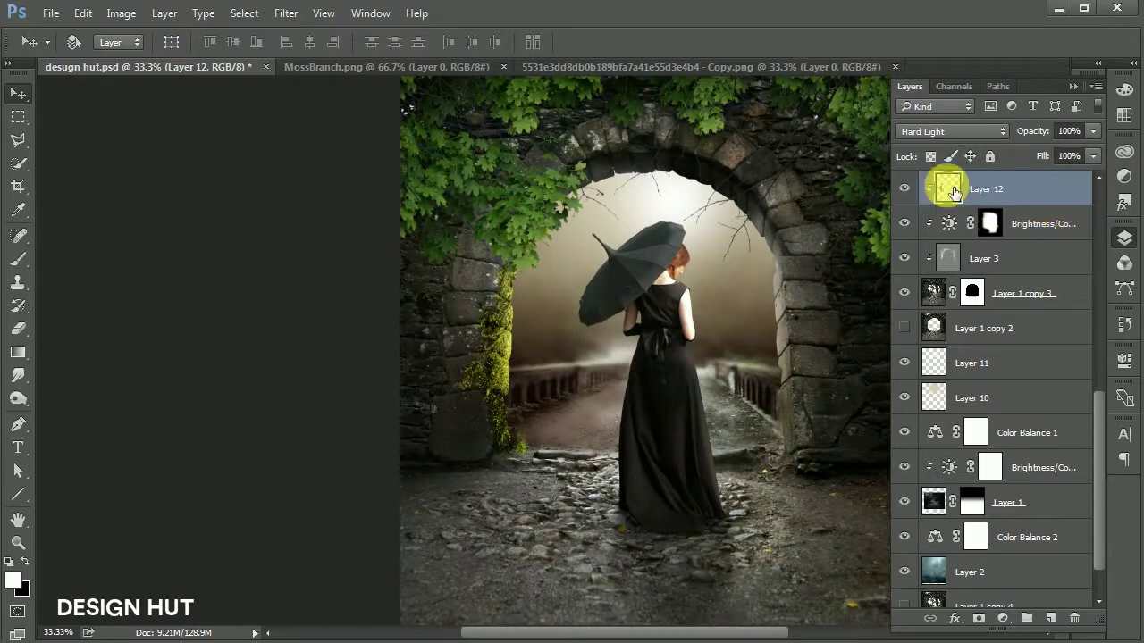
pyautogui.hotkey('ctrl', 't')
pyautogui.moveTo(548, 480); pyautogui.dragTo(510, 435)
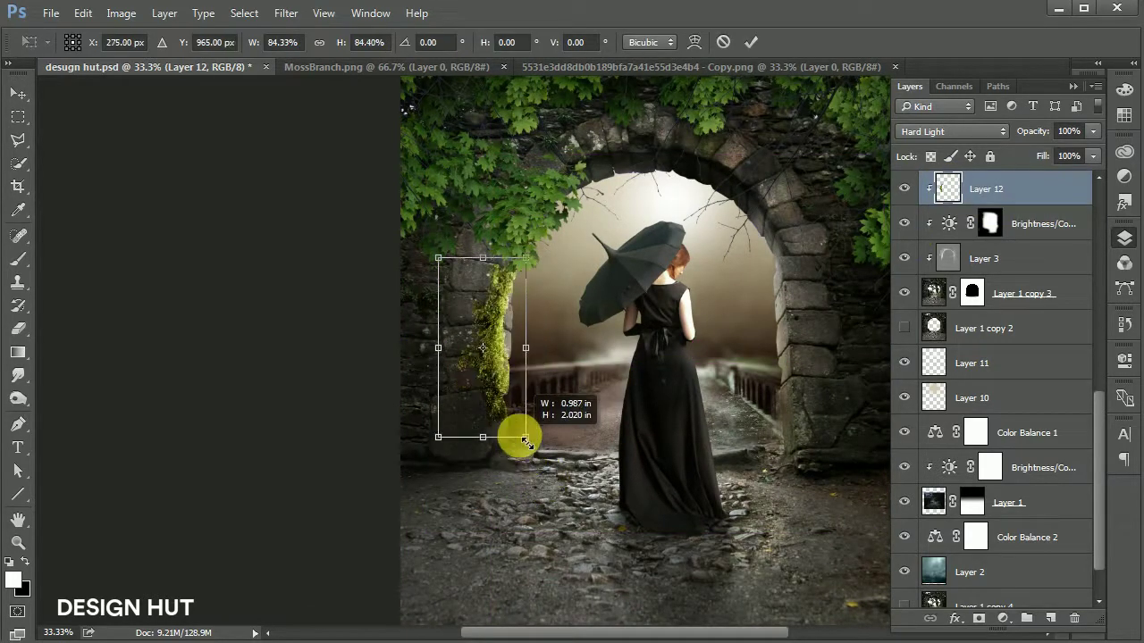
pyautogui.press('Return')
pyautogui.moveTo(503, 370); pyautogui.dragTo(508, 374)
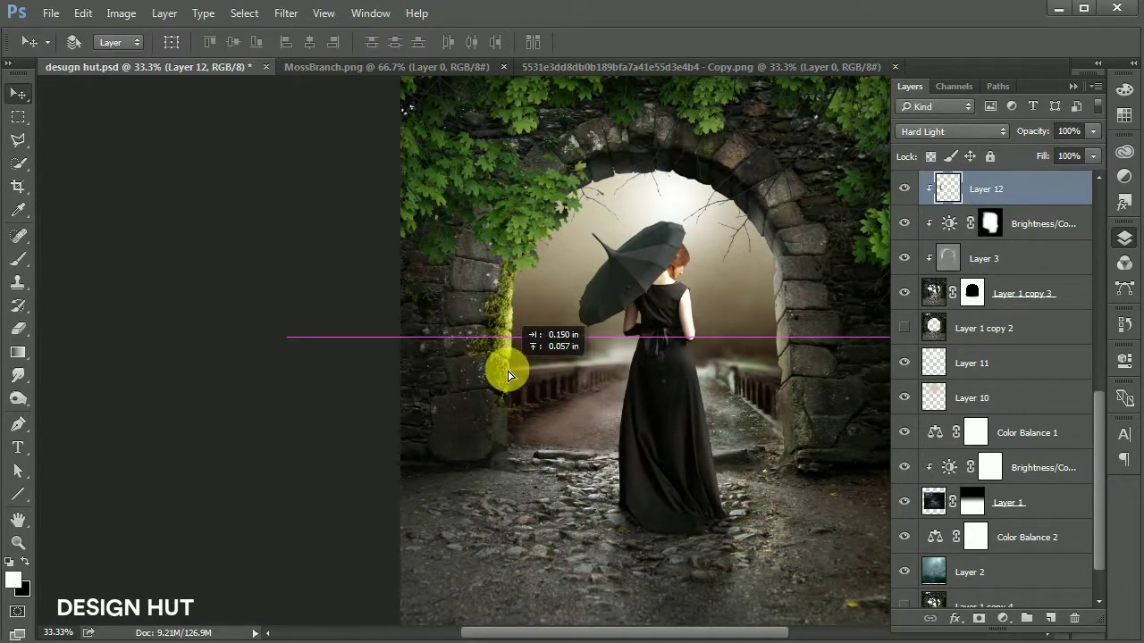
pyautogui.hotkey('ctrl', '+')
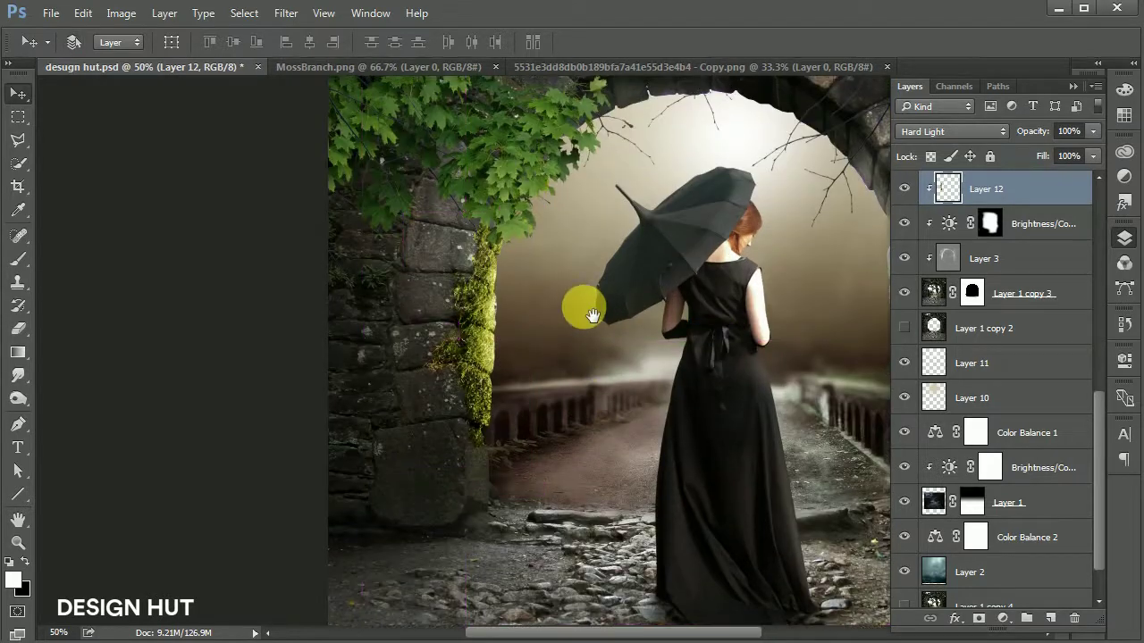
pyautogui.hotkey('ctrl', 't')
pyautogui.moveTo(529, 467); pyautogui.dragTo(534, 468)
pyautogui.press('Return')
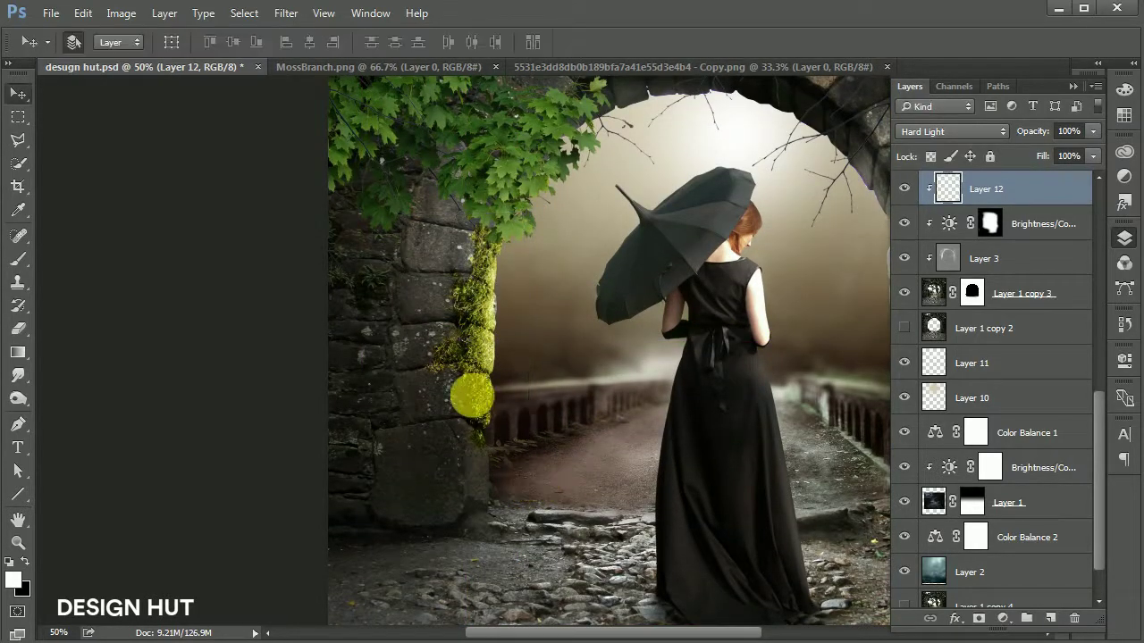
pyautogui.hotkey('ctrl', '-')
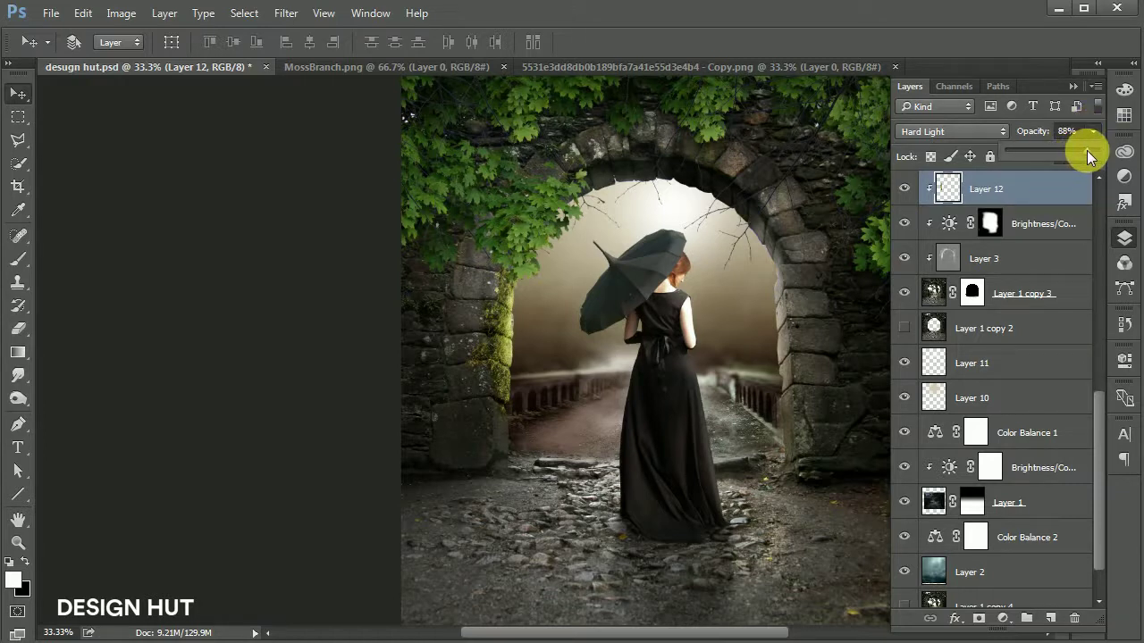
# Tilt the left-pillar moss slightly, then duplicate it and rotate the copy along the arch top.
pyautogui.moveTo(577, 315); pyautogui.dragTo(519, 311)
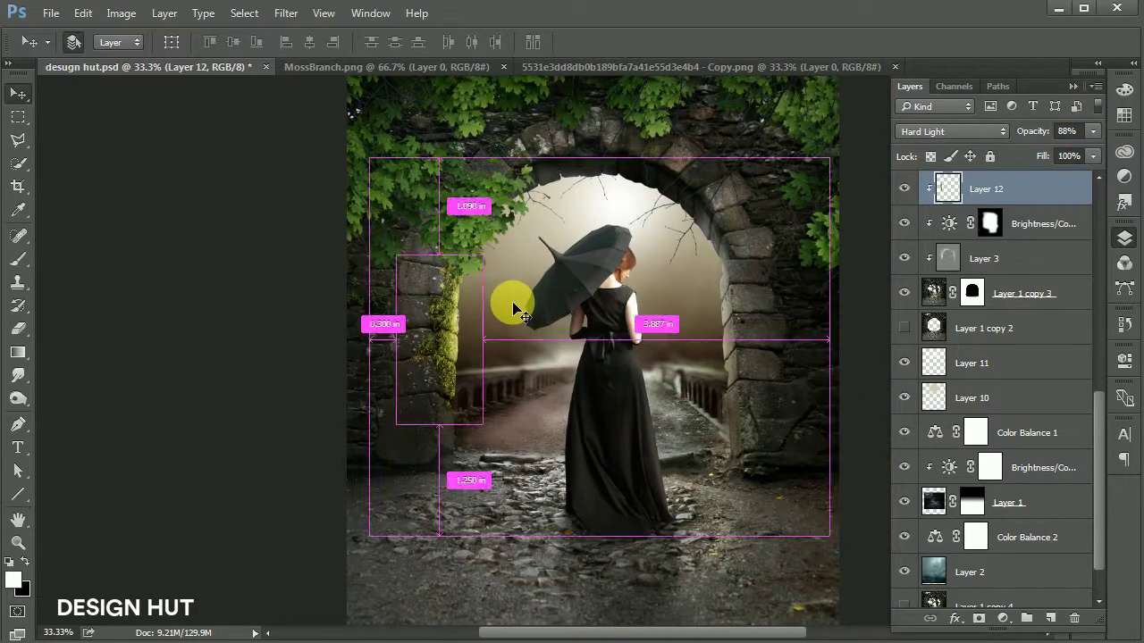
pyautogui.hotkey('ctrl', 't')
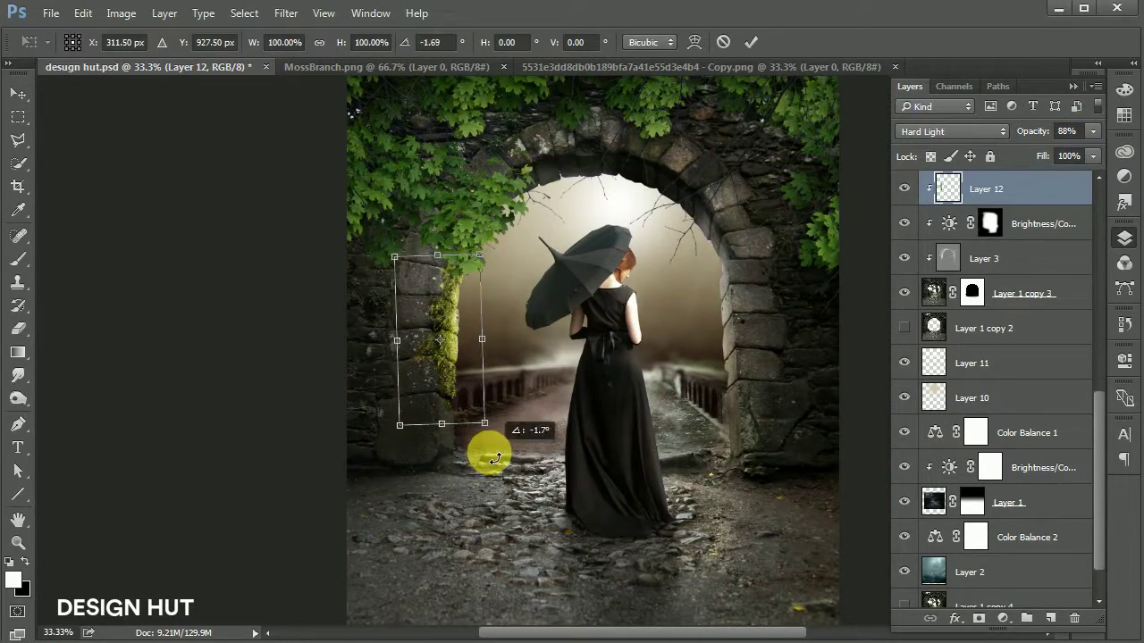
pyautogui.press('Return')
pyautogui.moveTo(459, 345)
pyautogui.mouseDown()
pyautogui.moveTo(611, 224)
pyautogui.moveTo(592, 205)
pyautogui.mouseUp()
pyautogui.hotkey('ctrl', 't')
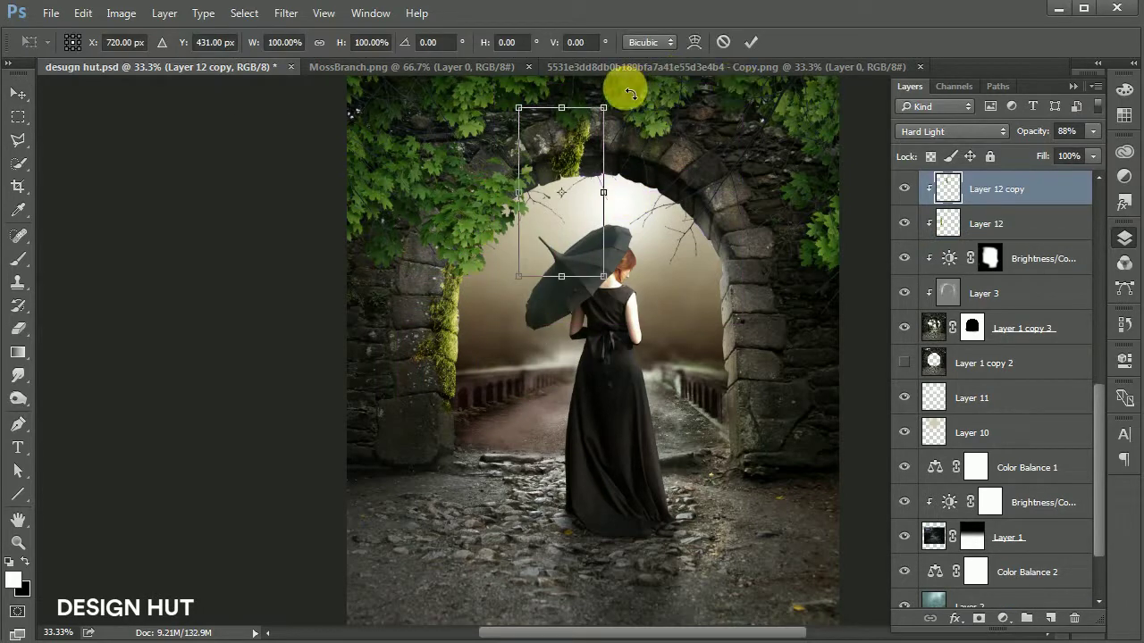
pyautogui.moveTo(620, 84); pyautogui.dragTo(692, 256)
pyautogui.press('Return')
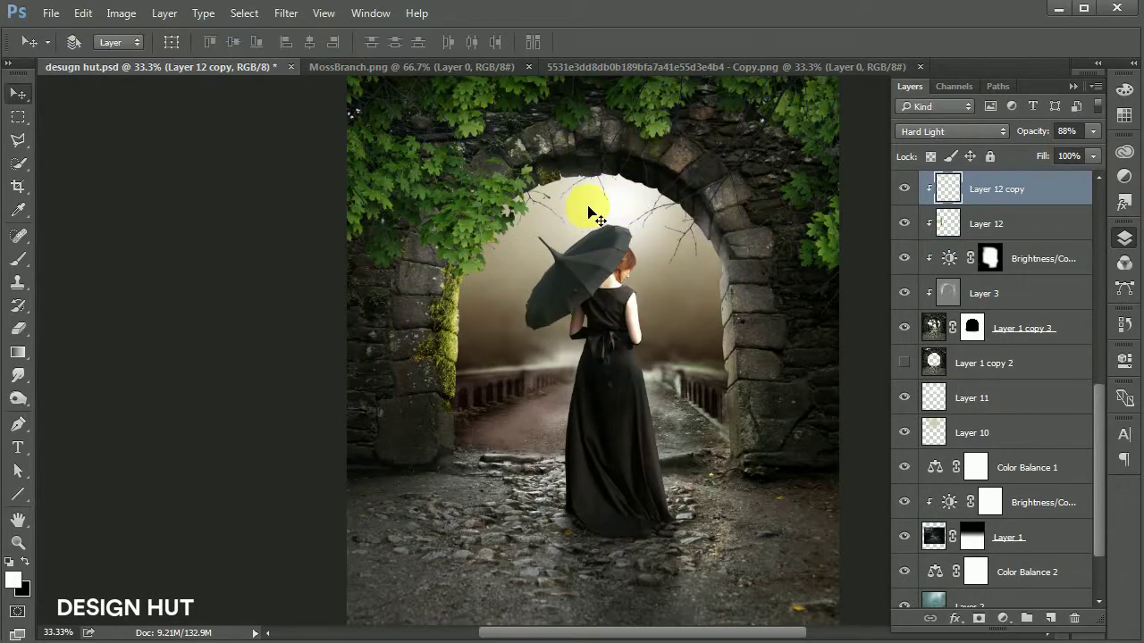
pyautogui.moveTo(590, 194); pyautogui.dragTo(591, 185)
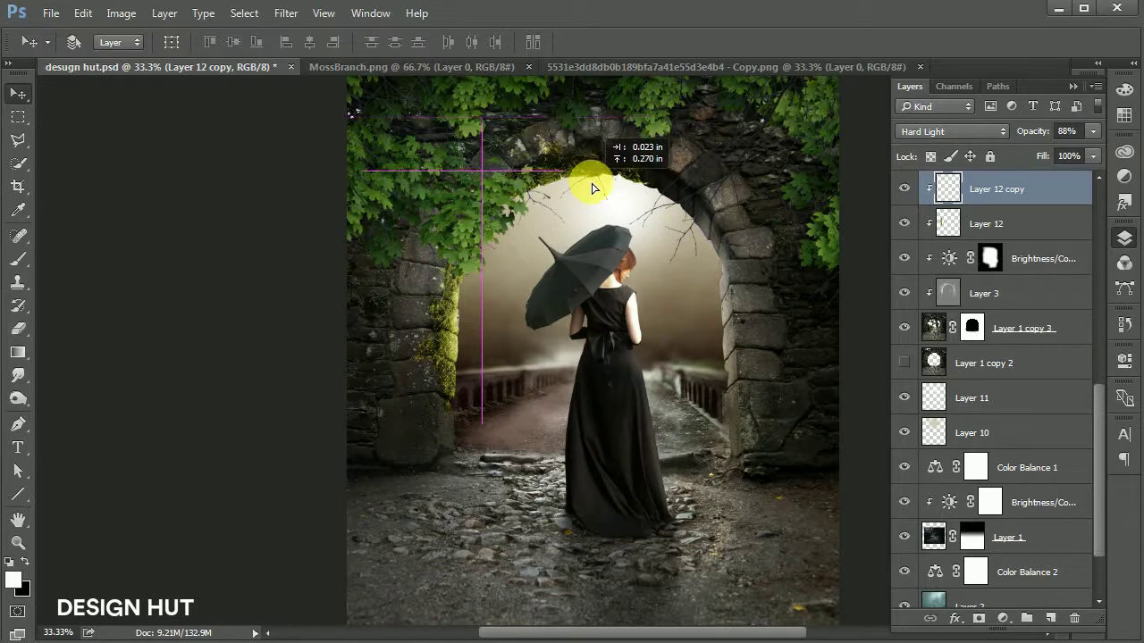
# Position another moss copy on the right side of the arch.
pyautogui.scroll(1, 626, 222)
pyautogui.moveTo(626, 223)
pyautogui.mouseDown()
pyautogui.moveTo(631, 297)
pyautogui.moveTo(665, 307)
pyautogui.moveTo(715, 352)
pyautogui.mouseUp()
pyautogui.scroll(-1, 632, 297)
pyautogui.hotkey('ctrl', 't')
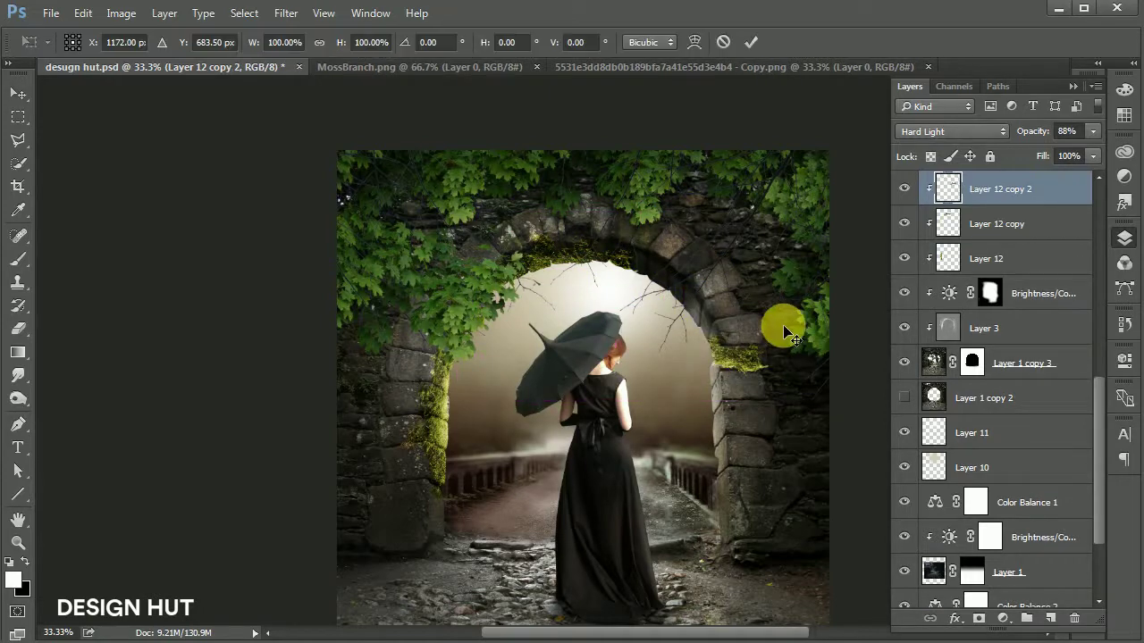
pyautogui.moveTo(781, 327)
pyautogui.mouseDown()
pyautogui.moveTo(791, 358)
pyautogui.moveTo(709, 375)
pyautogui.moveTo(703, 316)
pyautogui.moveTo(704, 416)
pyautogui.moveTo(741, 421)
pyautogui.moveTo(760, 408)
pyautogui.mouseUp()
pyautogui.press('Return')
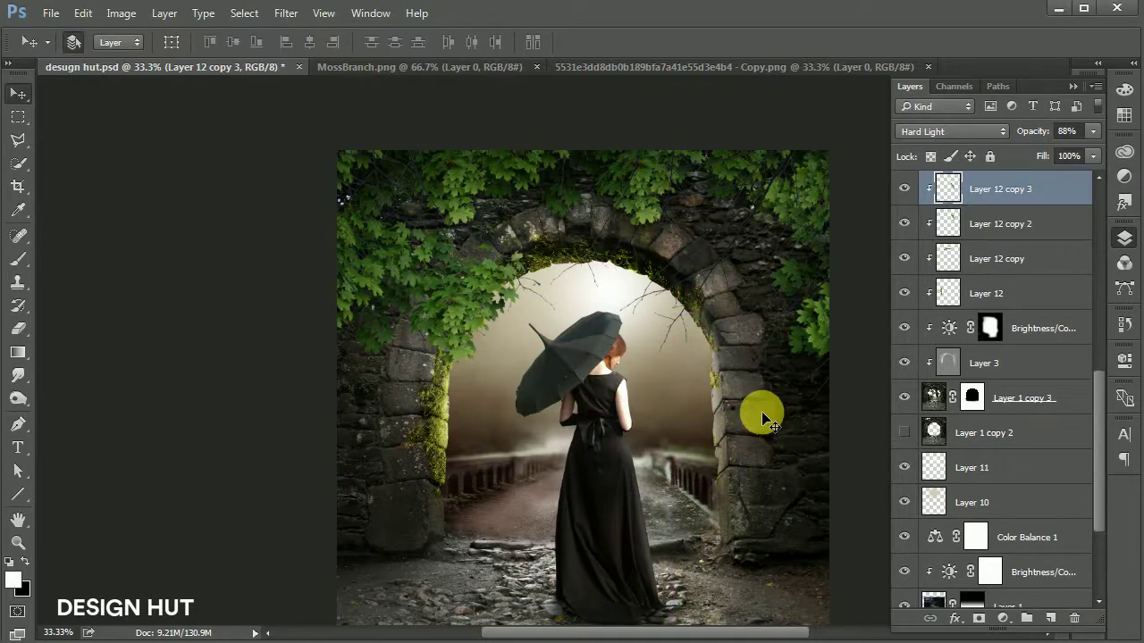
# Rotate a further moss copy and run it down the right pillar.
pyautogui.hotkey('ctrl', 't')
pyautogui.moveTo(770, 327); pyautogui.dragTo(779, 365)
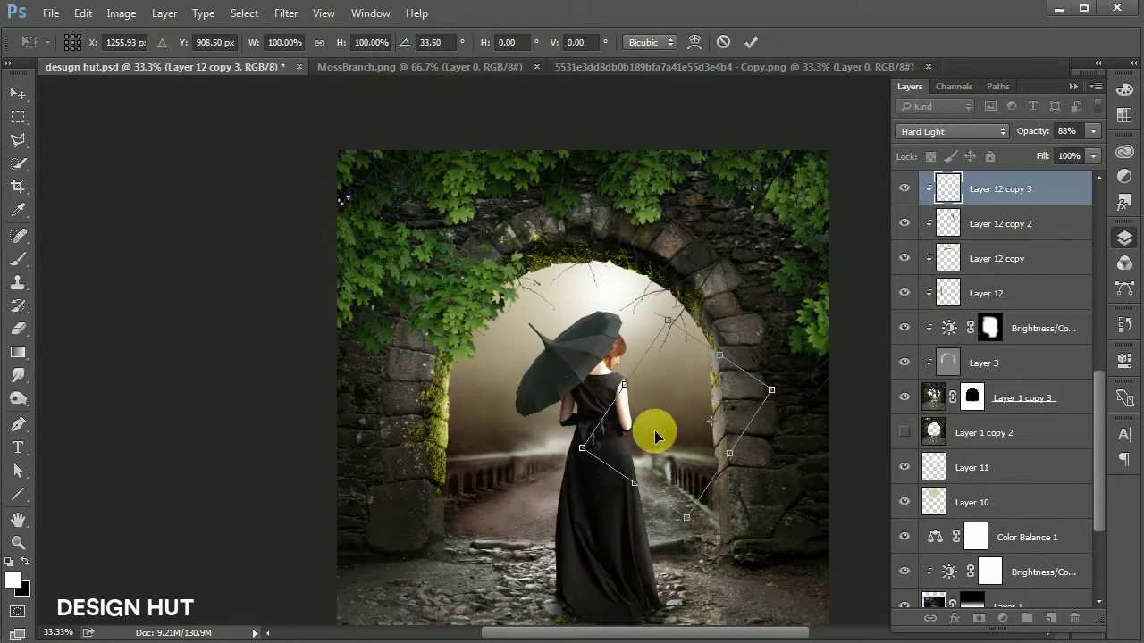
pyautogui.moveTo(659, 435); pyautogui.dragTo(691, 436)
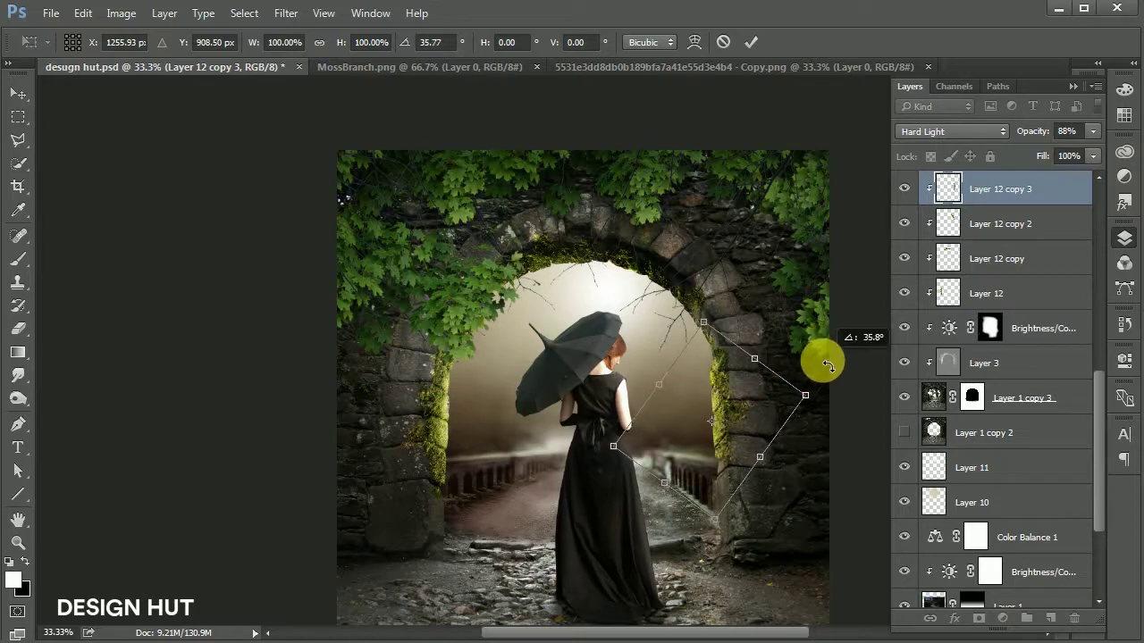
pyautogui.press('Return')
pyautogui.moveTo(760, 401); pyautogui.dragTo(762, 432)
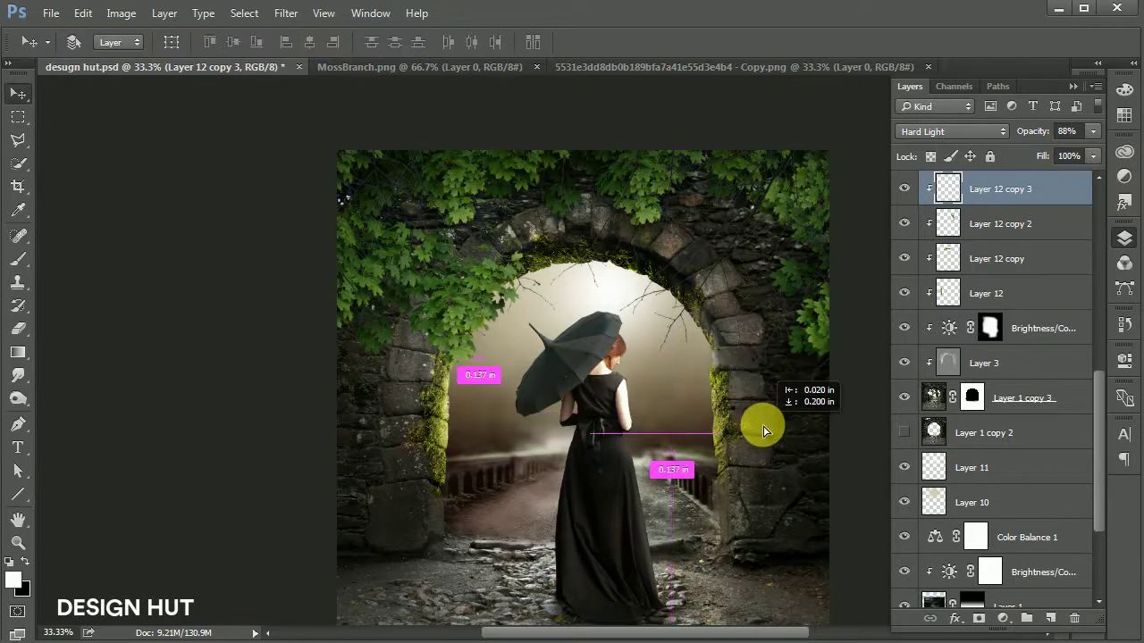
pyautogui.scroll(-3, 764, 424)
pyautogui.keyDown('alt'); pyautogui.moveTo(759, 332); pyautogui.dragTo(728, 399); pyautogui.keyUp('alt')
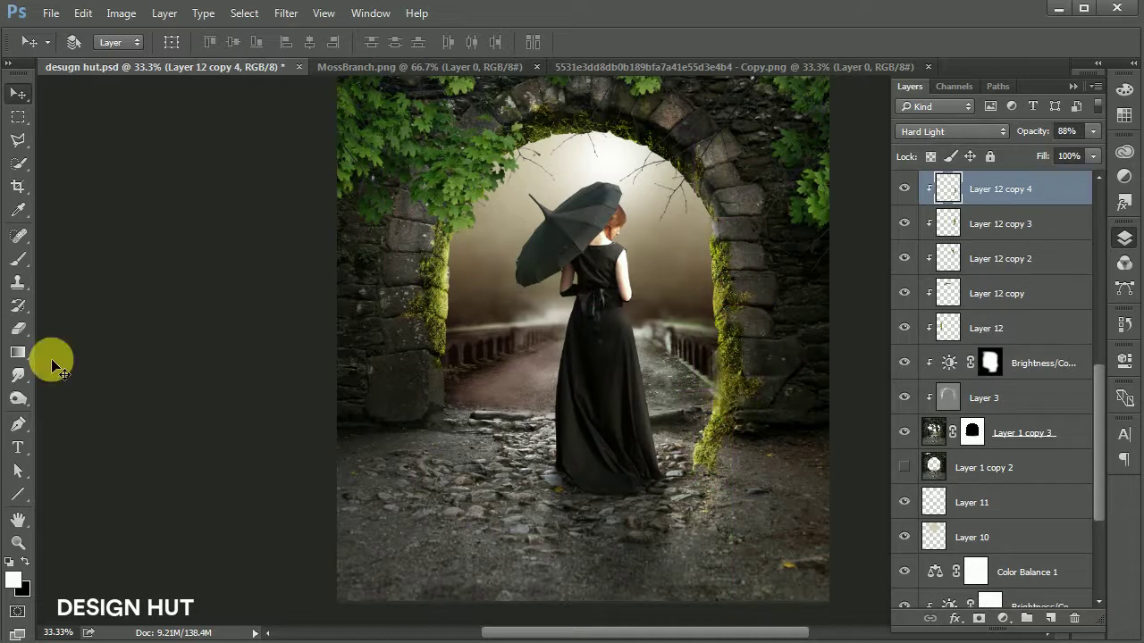
# Erase the excess lower end of the right-pillar moss on Layer 12 copy 4.
pyautogui.click(18, 329)
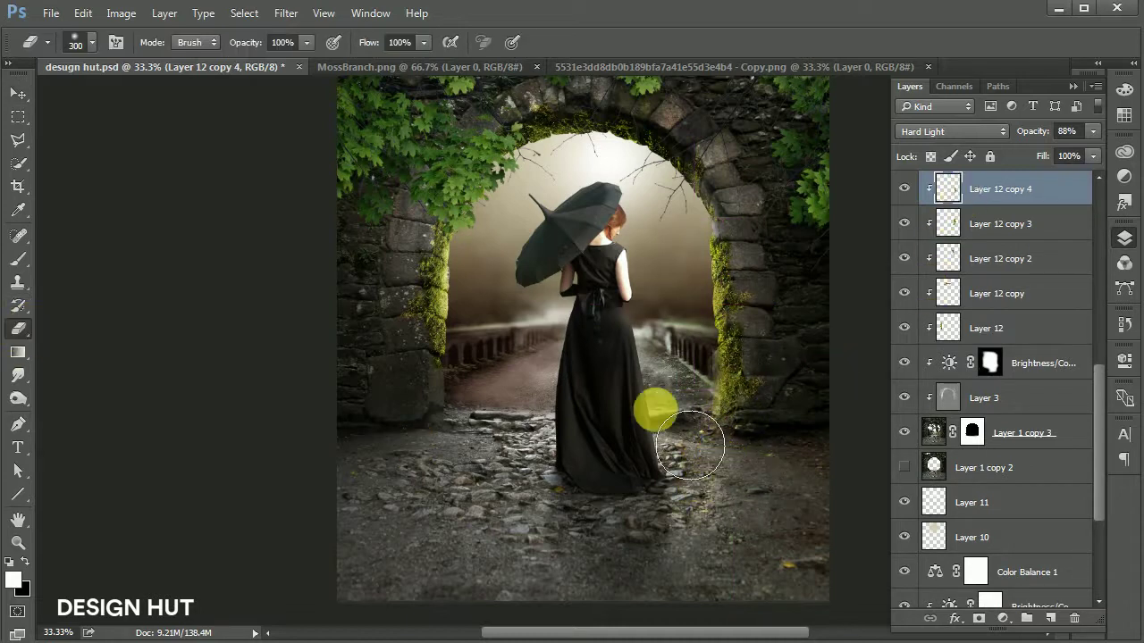
pyautogui.scroll(1, 706, 391)
pyautogui.scroll(2, 689, 378)
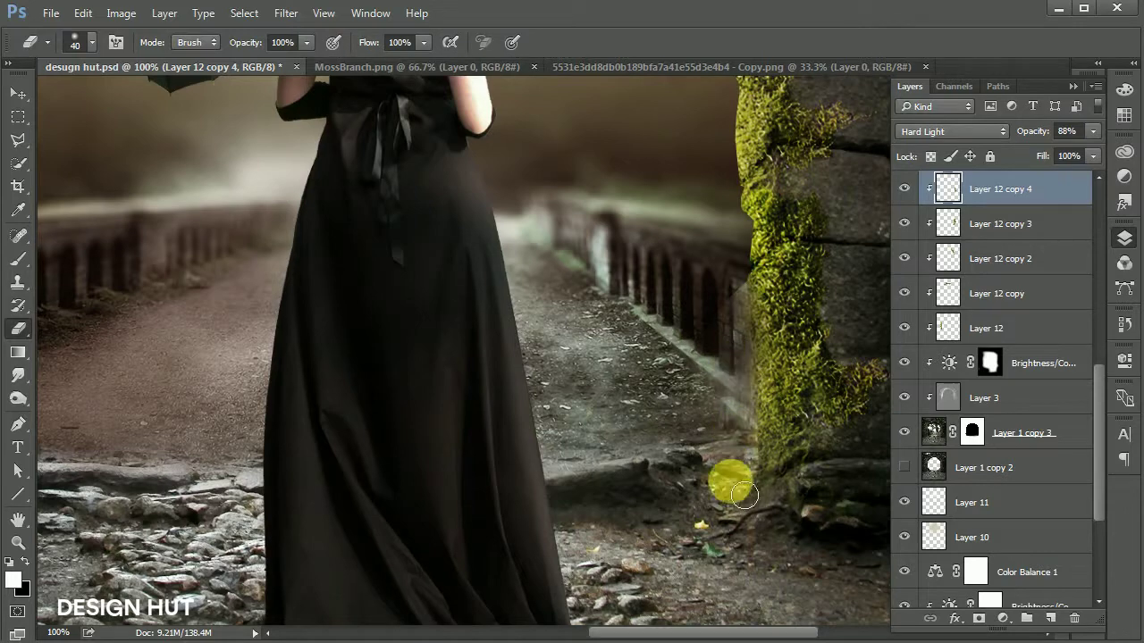
pyautogui.scroll(-2, 729, 487)
pyautogui.scroll(-1, 725, 475)
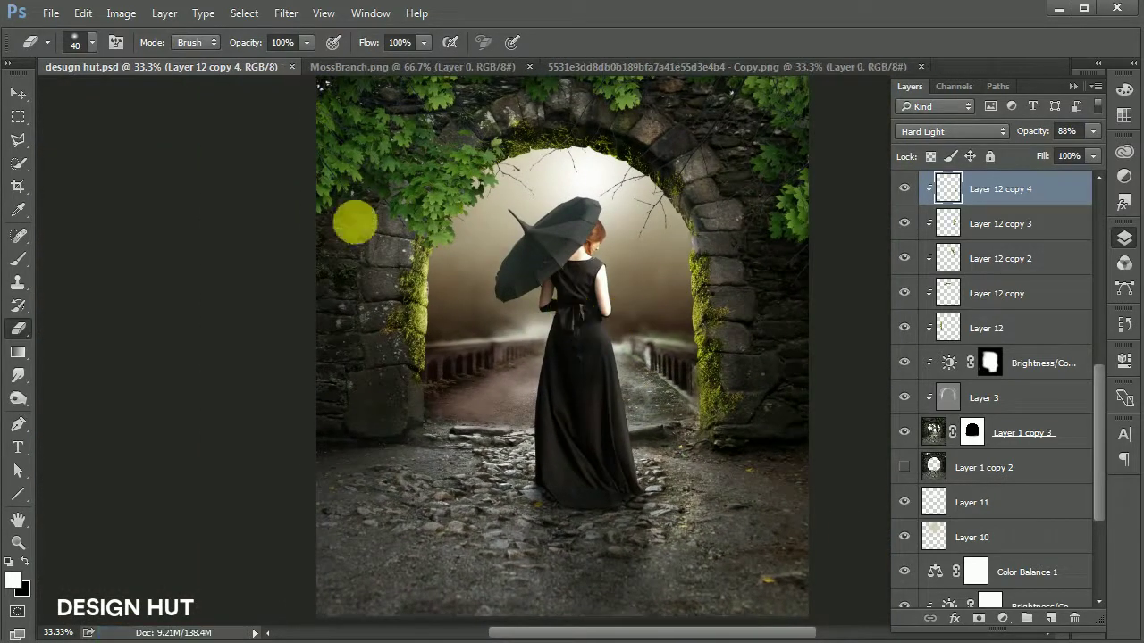
pyautogui.click(19, 96)
pyautogui.scroll(-1, 603, 257)
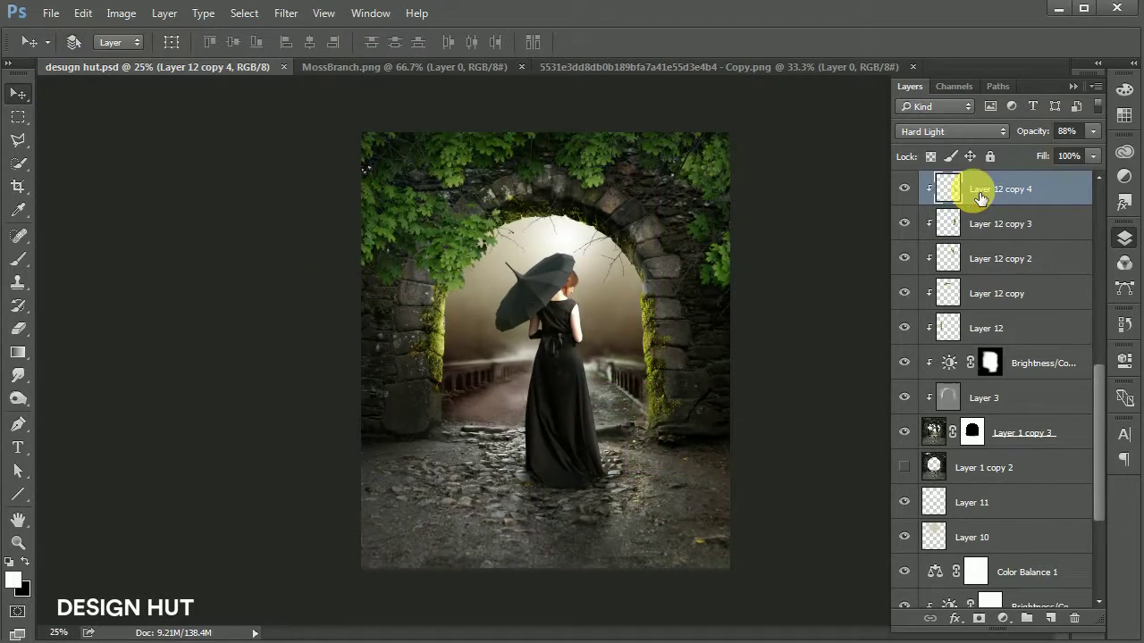
# Darken Layer 12 copy 4 with Brightness -21 and Contrast 35, then save the file.
pyautogui.click(124, 17)
pyautogui.moveTo(149, 58)
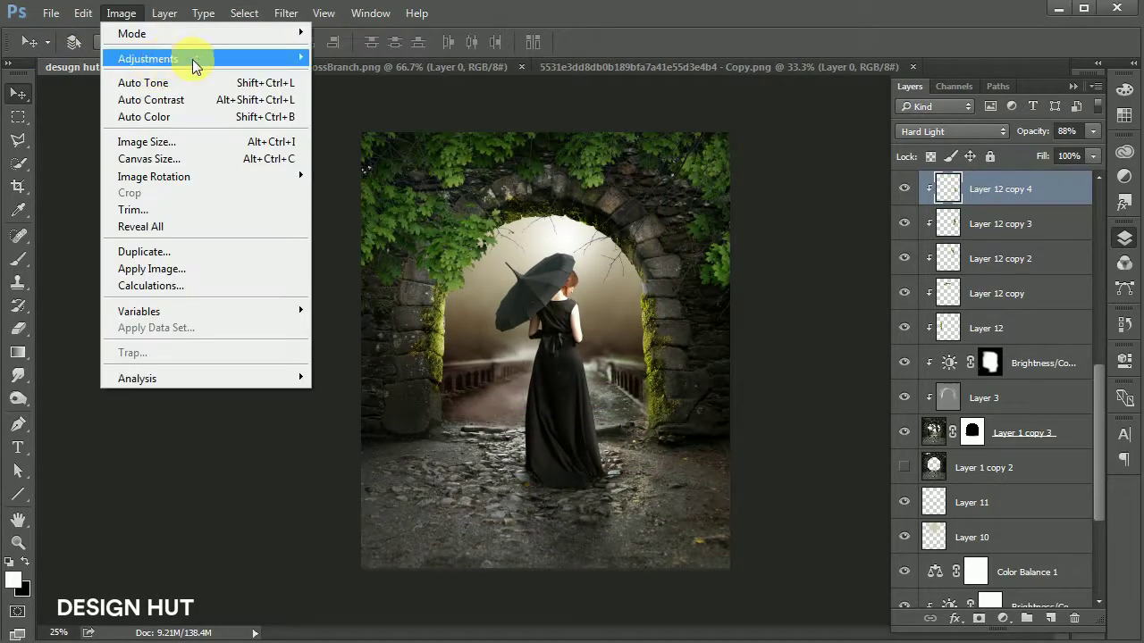
pyautogui.click(390, 58)
pyautogui.moveTo(782, 116); pyautogui.dragTo(795, 115)
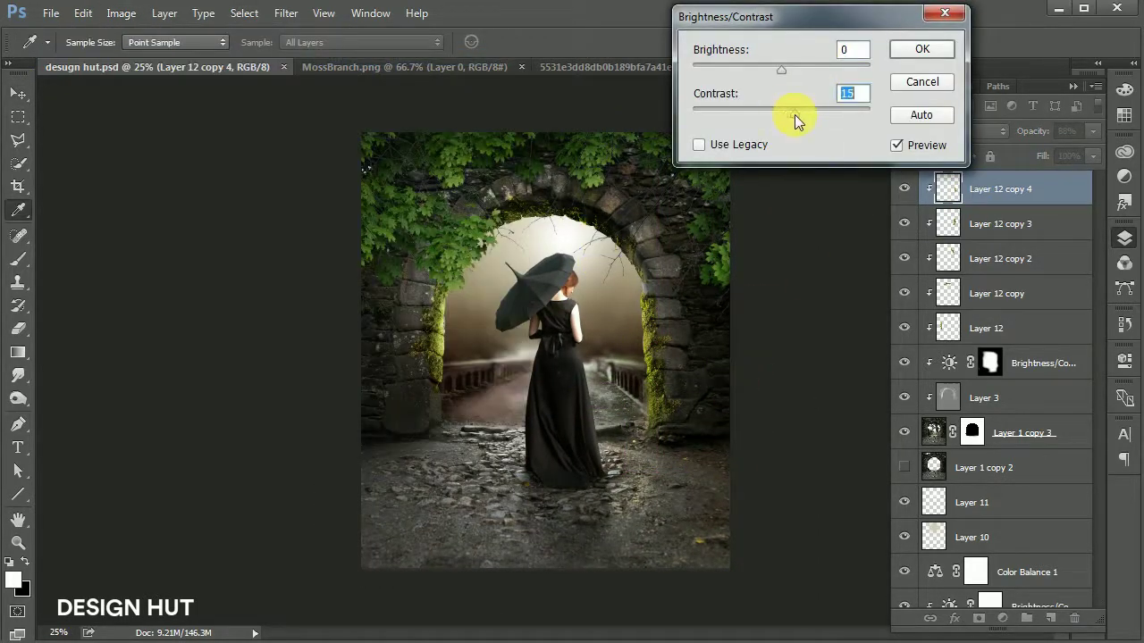
pyautogui.moveTo(787, 70); pyautogui.dragTo(771, 68)
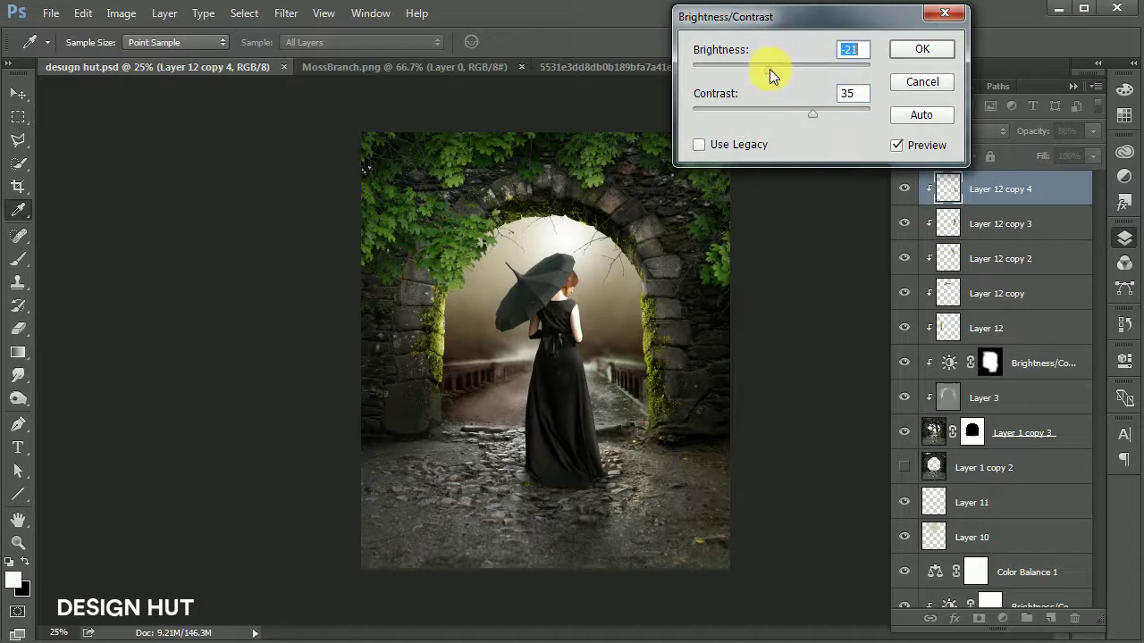
pyautogui.click(934, 45)
pyautogui.hotkey('ctrl', 's')
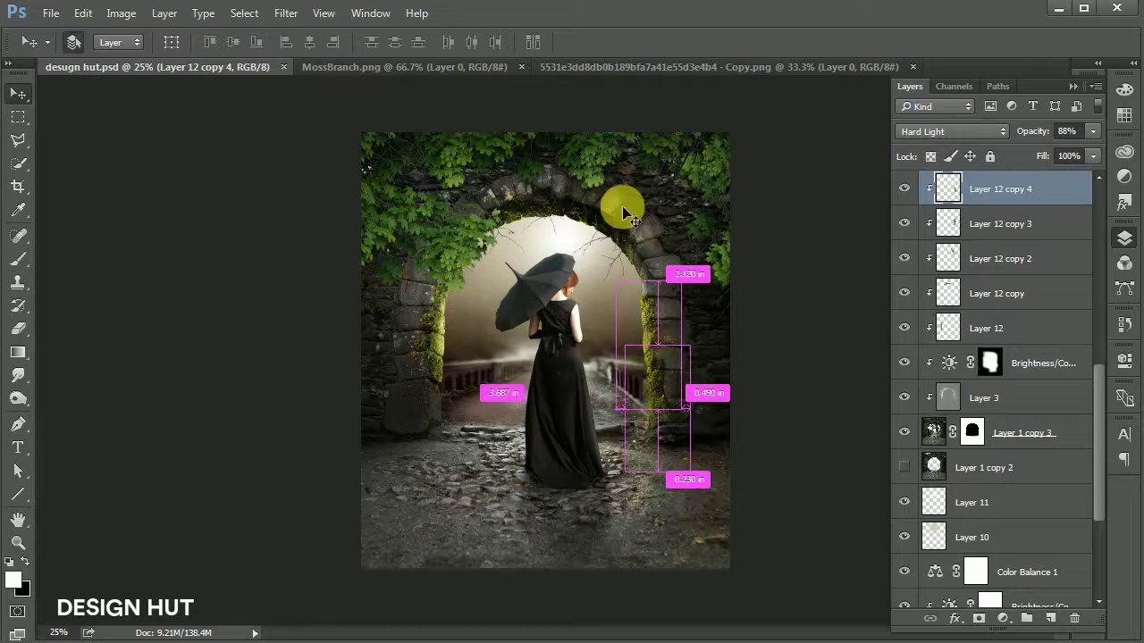
# Bring the lamp image into the arch composition and convert it to a smart object.
pyautogui.click(729, 69)
pyautogui.moveTo(604, 224)
pyautogui.mouseDown()
pyautogui.moveTo(293, 134)
pyautogui.moveTo(613, 268)
pyautogui.mouseUp()
pyautogui.rightClick(1006, 187)
pyautogui.click(902, 204)
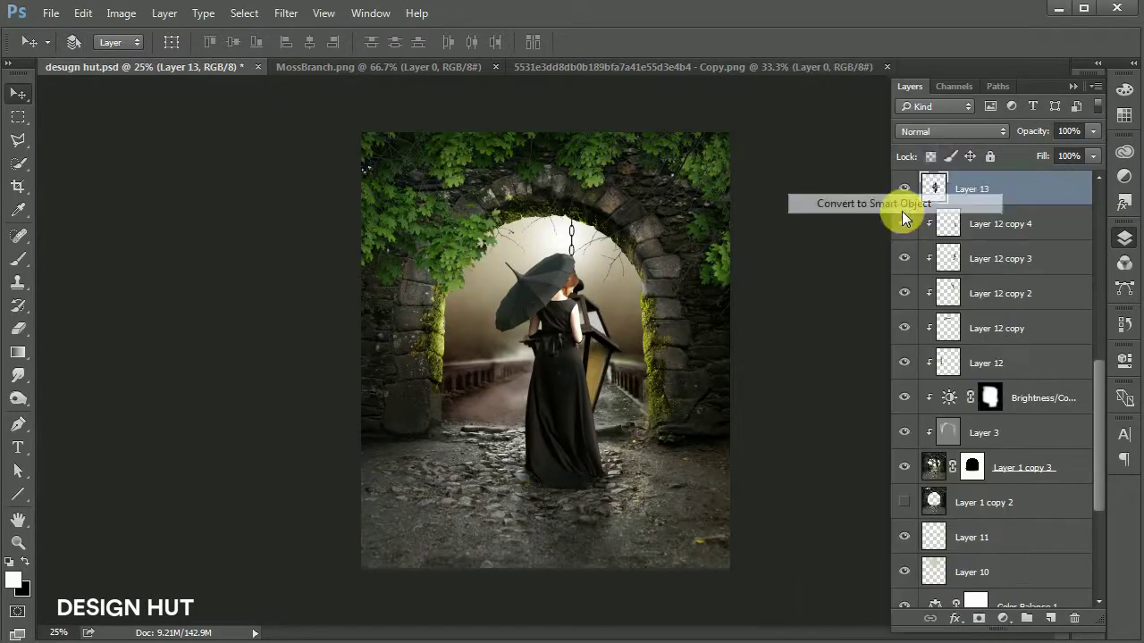
# Move the lantern up onto the arch and scale it to about half size.
pyautogui.moveTo(607, 408); pyautogui.dragTo(817, 324)
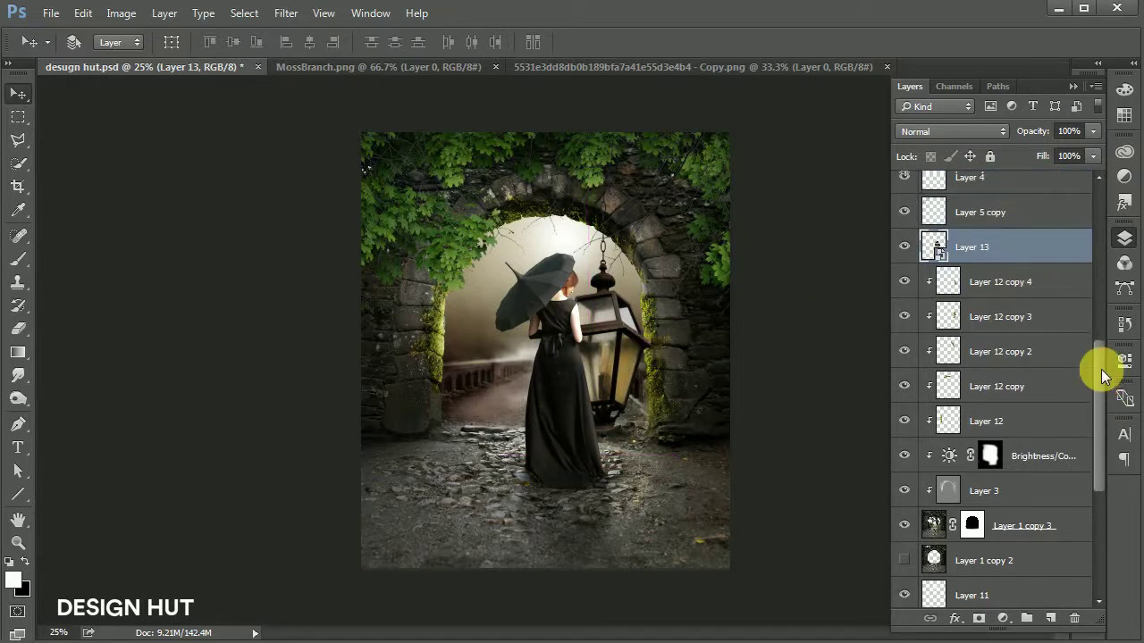
pyautogui.moveTo(1101, 388); pyautogui.dragTo(1098, 359)
pyautogui.moveTo(1010, 413); pyautogui.dragTo(1022, 362)
pyautogui.moveTo(631, 379); pyautogui.dragTo(638, 265)
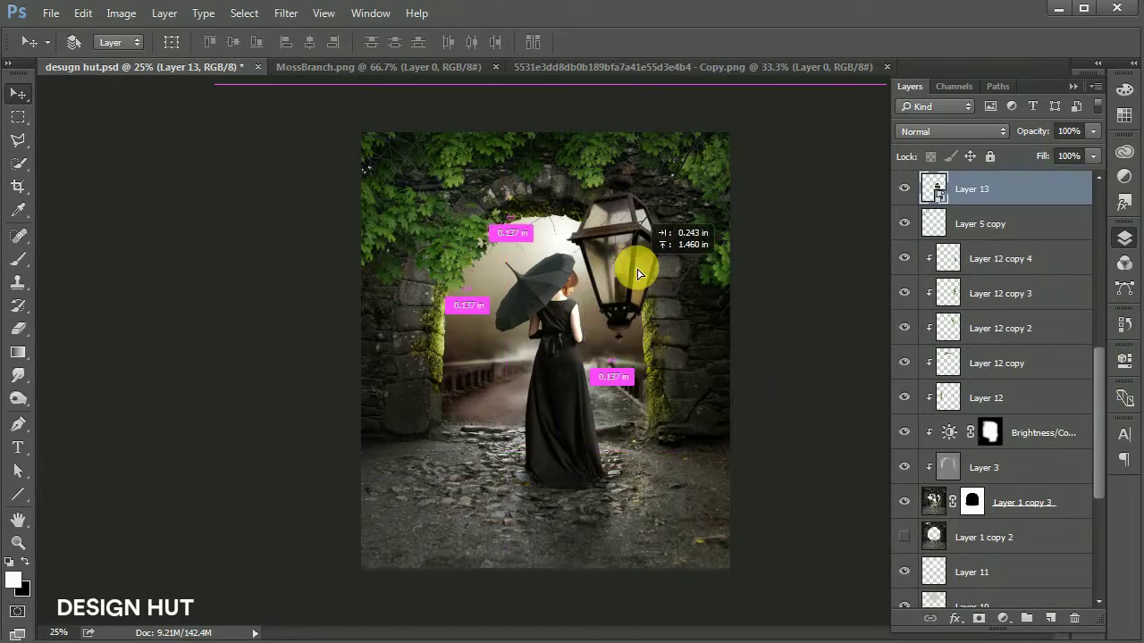
pyautogui.hotkey('ctrl', 't')
pyautogui.moveTo(524, 358); pyautogui.dragTo(578, 300)
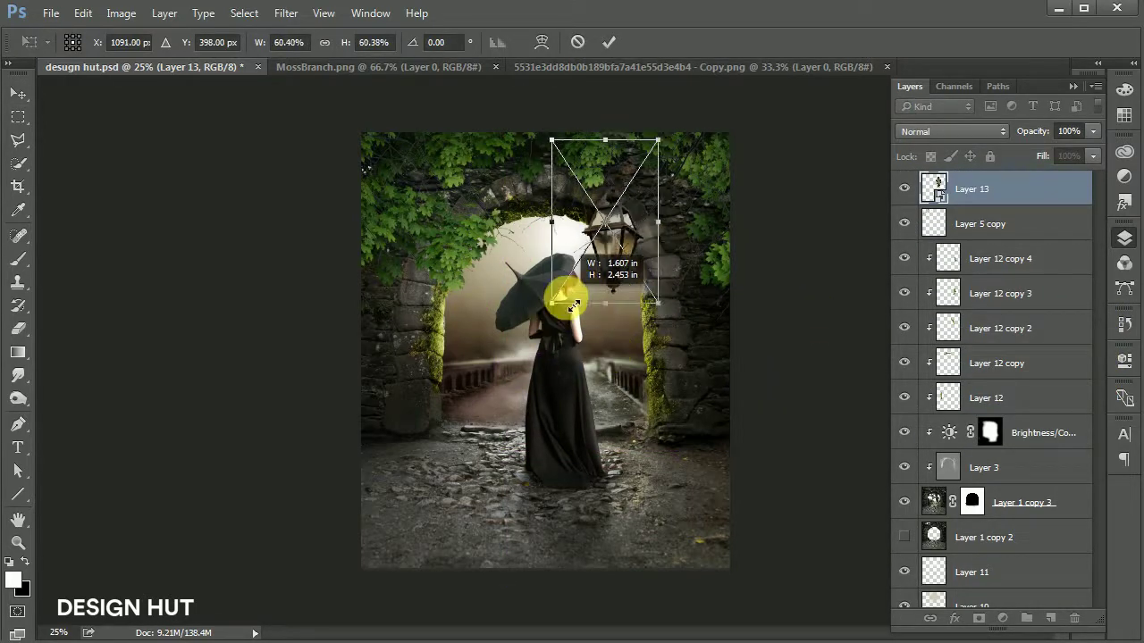
pyautogui.press('Return')
pyautogui.moveTo(620, 269); pyautogui.dragTo(630, 291)
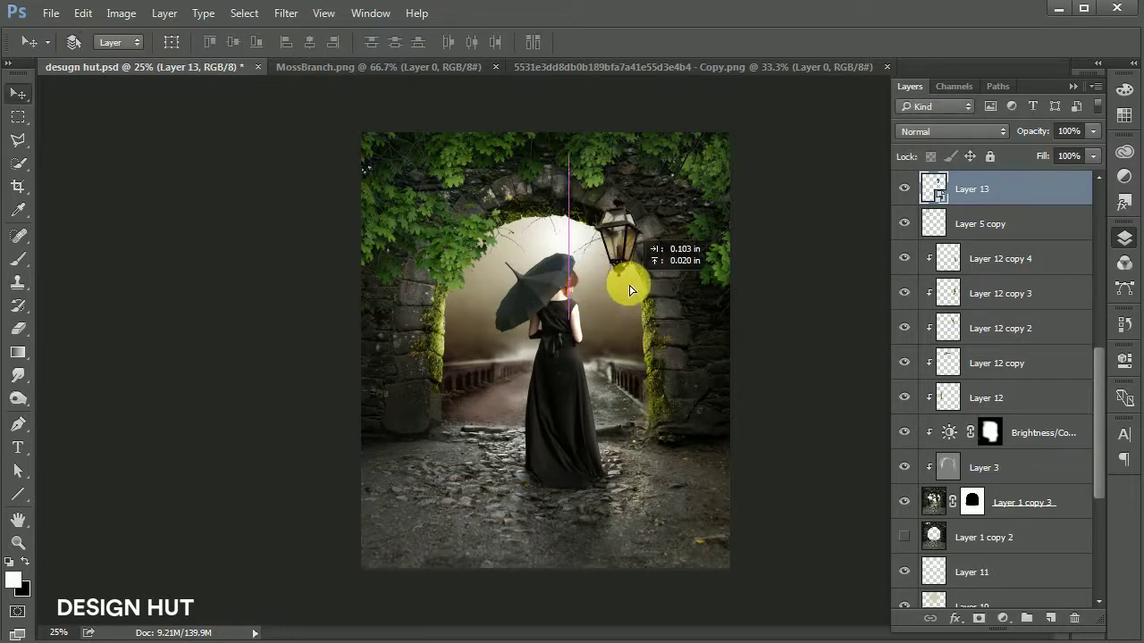
# Shrink the lantern a little more and hang it under the arch's right side.
pyautogui.hotkey('ctrl', '+')
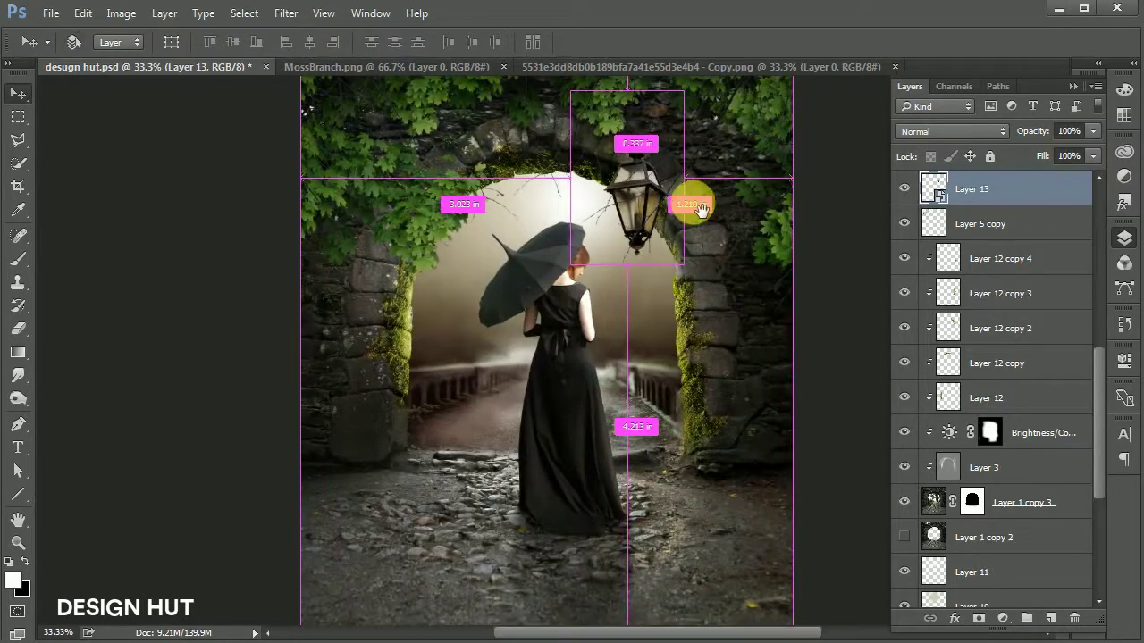
pyautogui.hotkey('ctrl', '+')
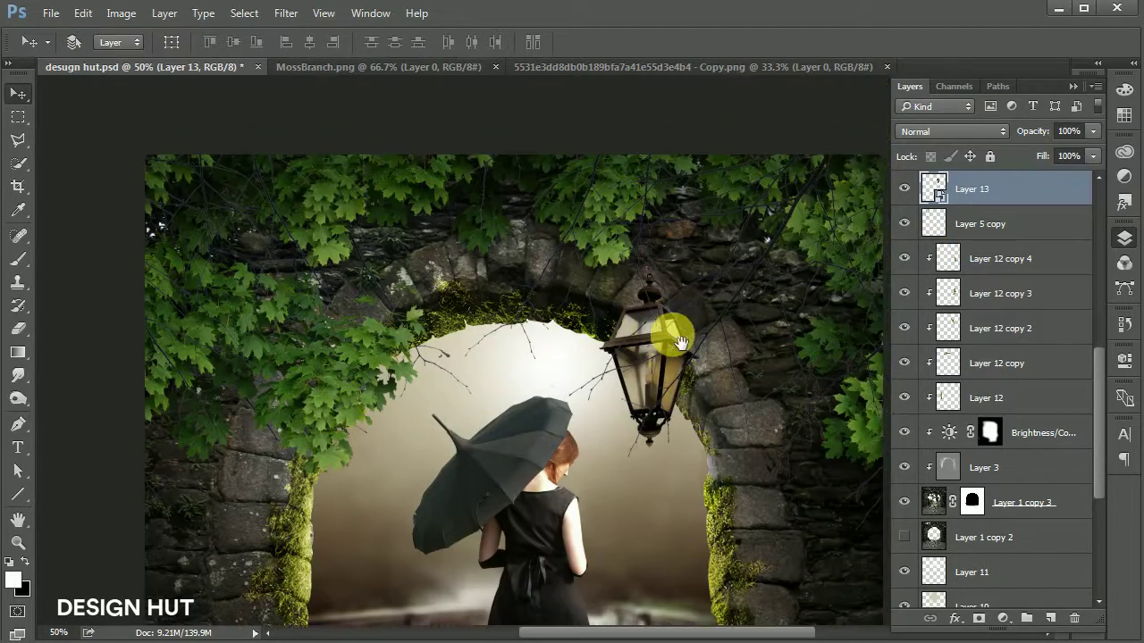
pyautogui.moveTo(671, 332)
pyautogui.mouseDown()
pyautogui.moveTo(672, 443)
pyautogui.moveTo(679, 376)
pyautogui.mouseUp()
pyautogui.hotkey('ctrl', 't')
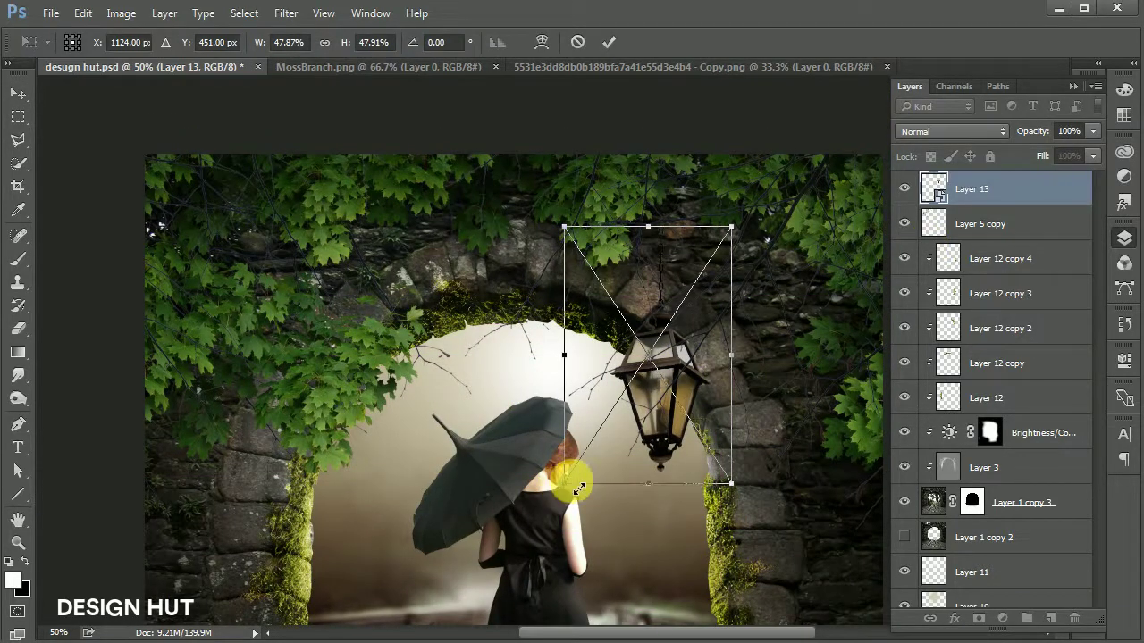
pyautogui.moveTo(563, 486); pyautogui.dragTo(621, 451)
pyautogui.press('Return')
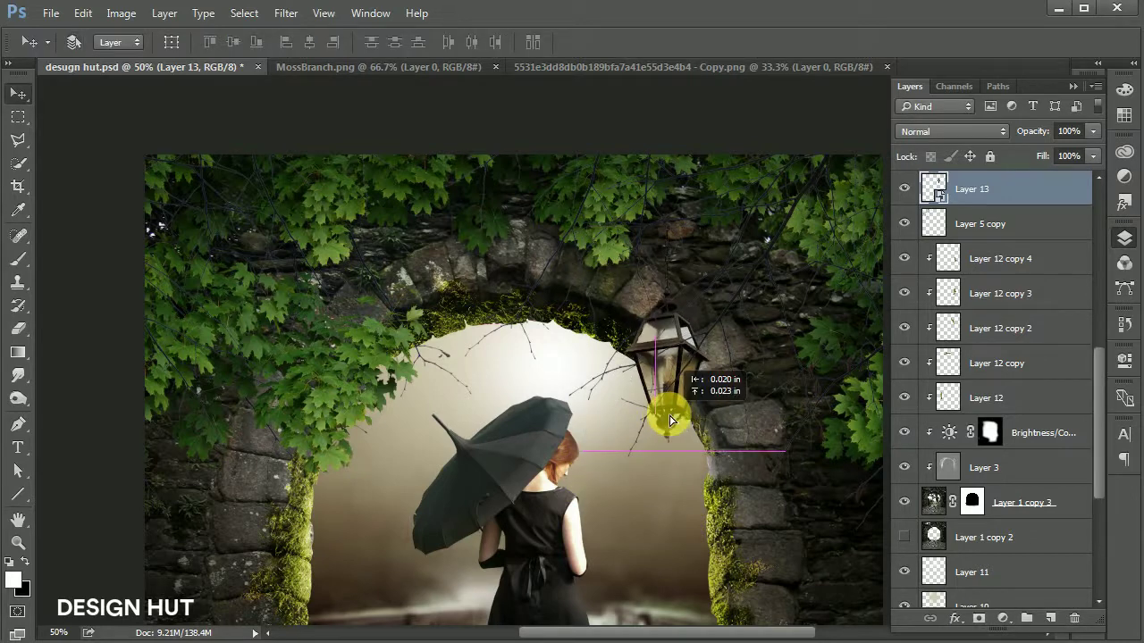
pyautogui.moveTo(674, 425)
pyautogui.mouseDown()
pyautogui.moveTo(695, 421)
pyautogui.moveTo(756, 284)
pyautogui.mouseUp()
pyautogui.hotkey('ctrl', '-')
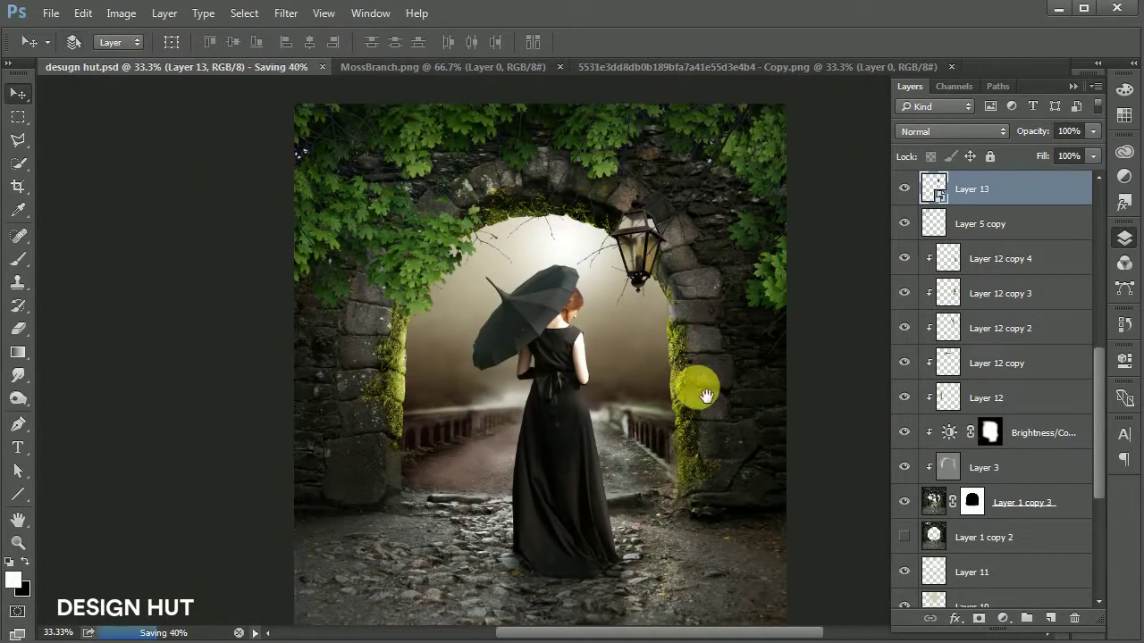
pyautogui.scroll(-2, 703, 339)
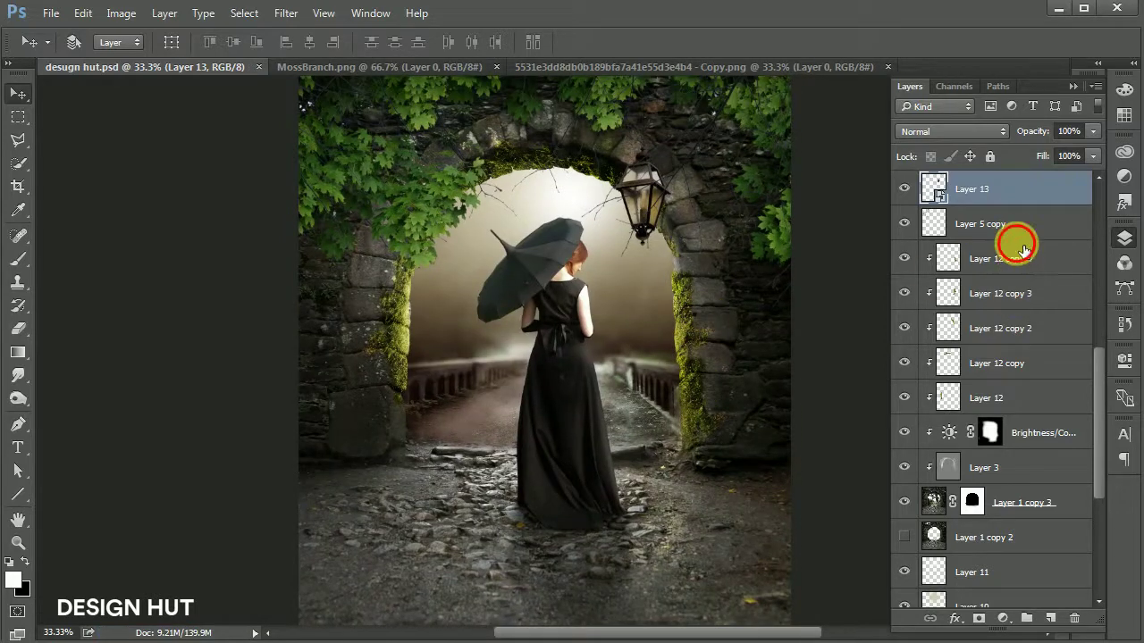
# Add clipped Layer 14 in Soft Light with a pale warm yellow foreground colour.
pyautogui.click(1023, 250)
pyautogui.click(1050, 618)
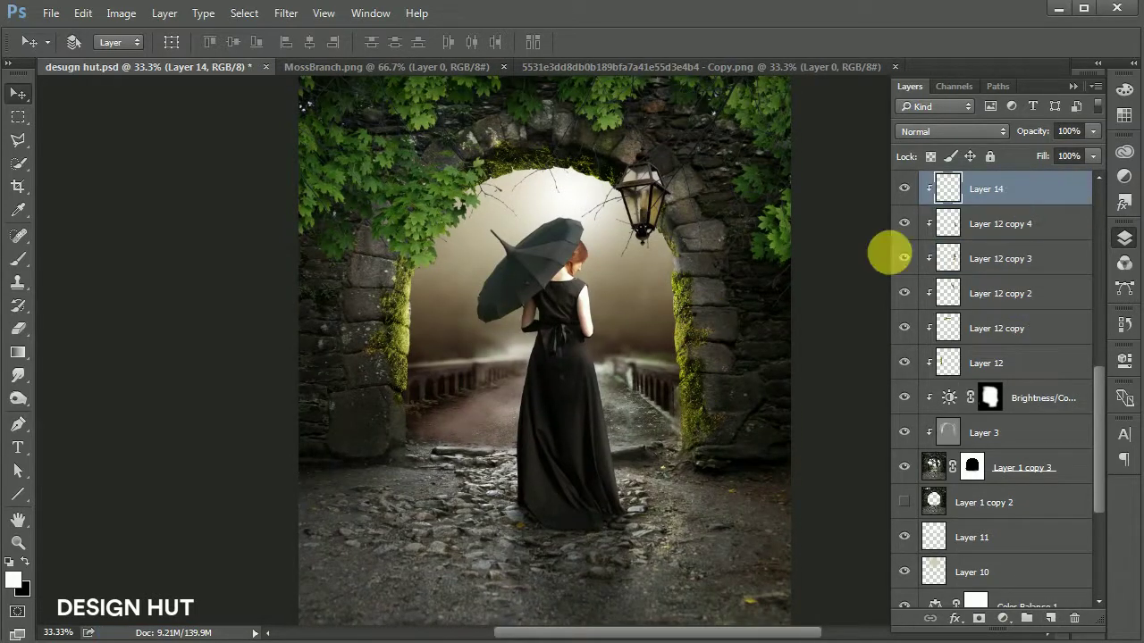
pyautogui.click(15, 581)
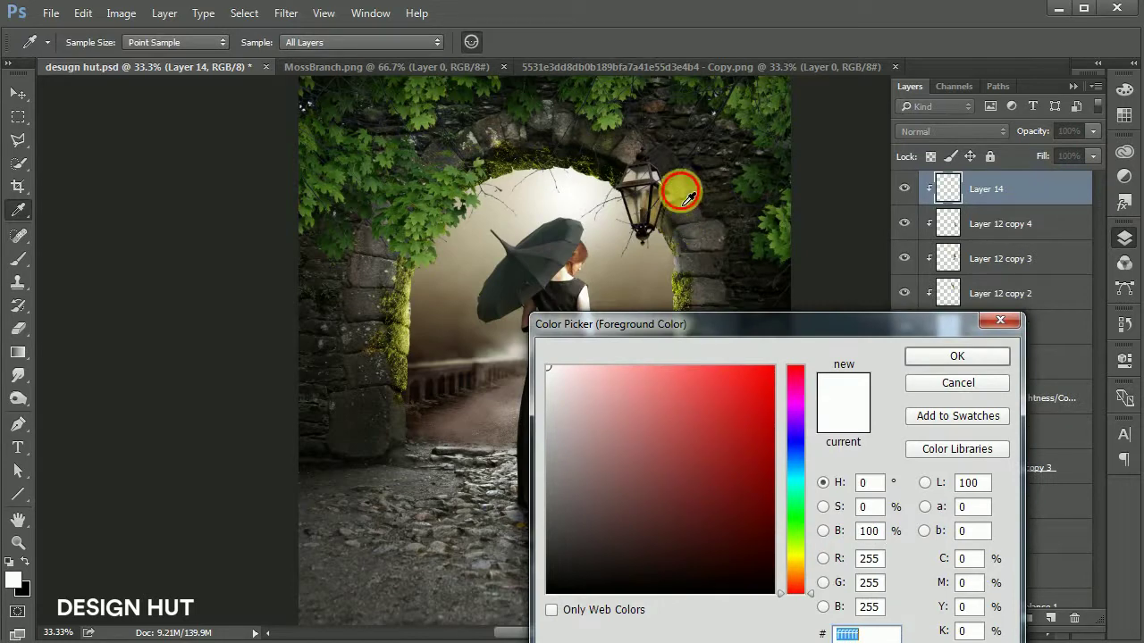
pyautogui.click(689, 198)
pyautogui.click(595, 425)
pyautogui.click(969, 356)
pyautogui.click(948, 131)
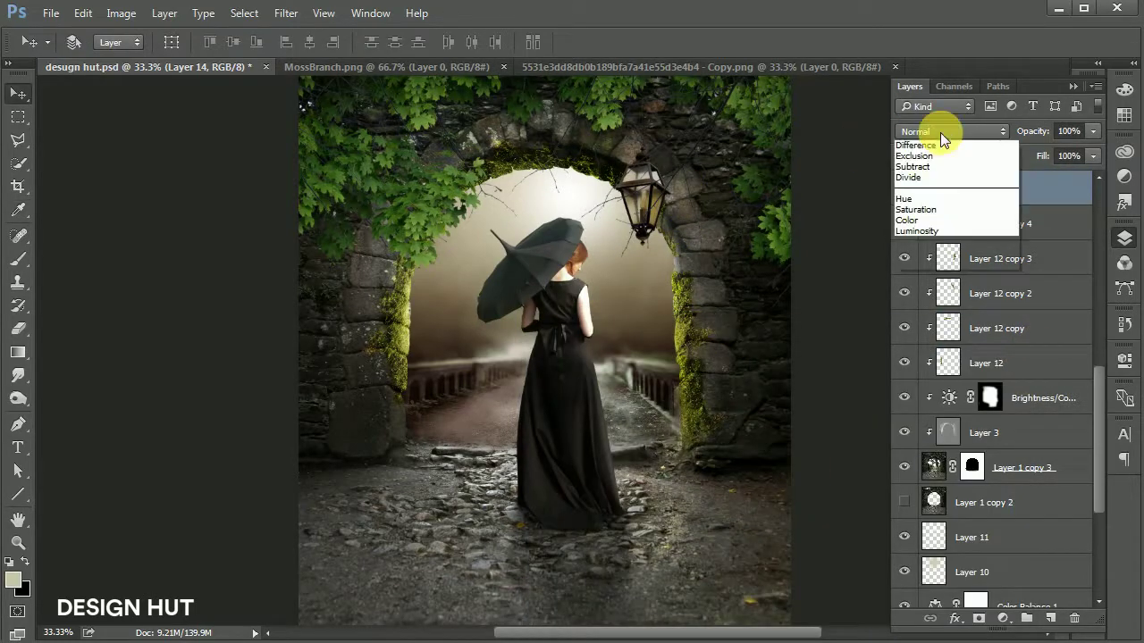
pyautogui.click(934, 322)
# Brush a pale yellow glow at 31% opacity onto the arch stones beside the lantern.
pyautogui.click(18, 260)
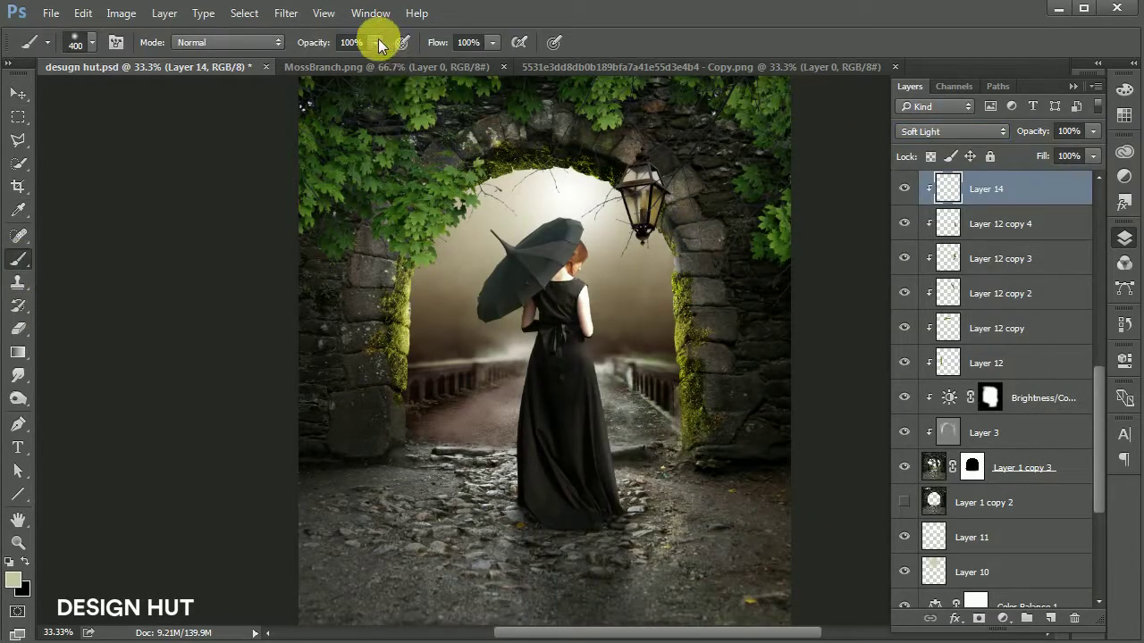
pyautogui.moveTo(312, 61); pyautogui.dragTo(310, 62)
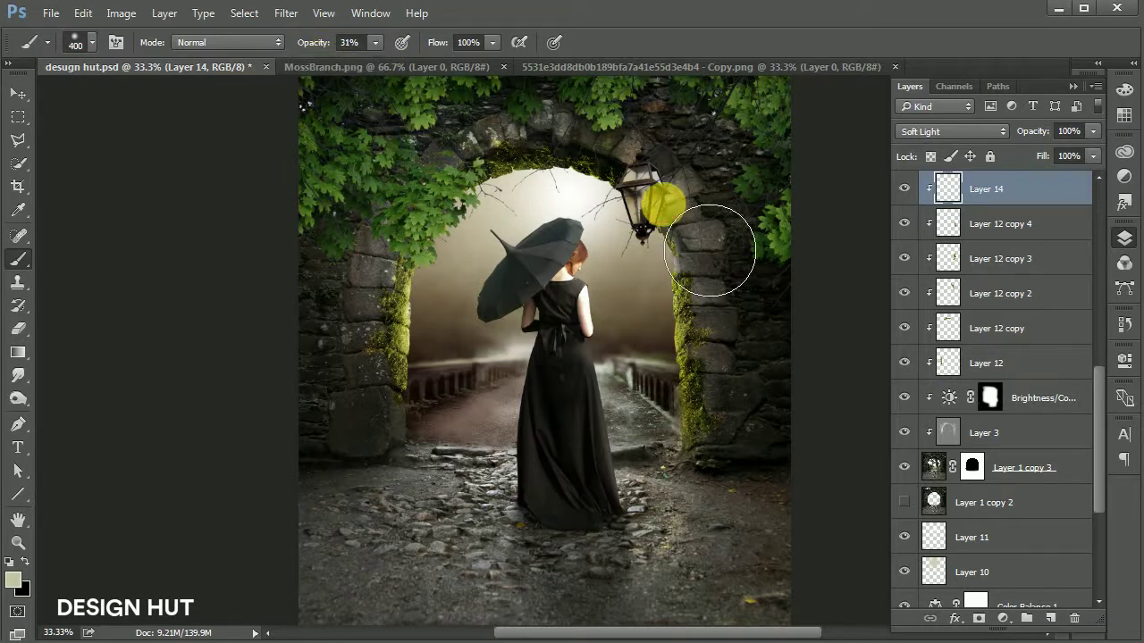
pyautogui.moveTo(671, 208); pyautogui.dragTo(718, 251)
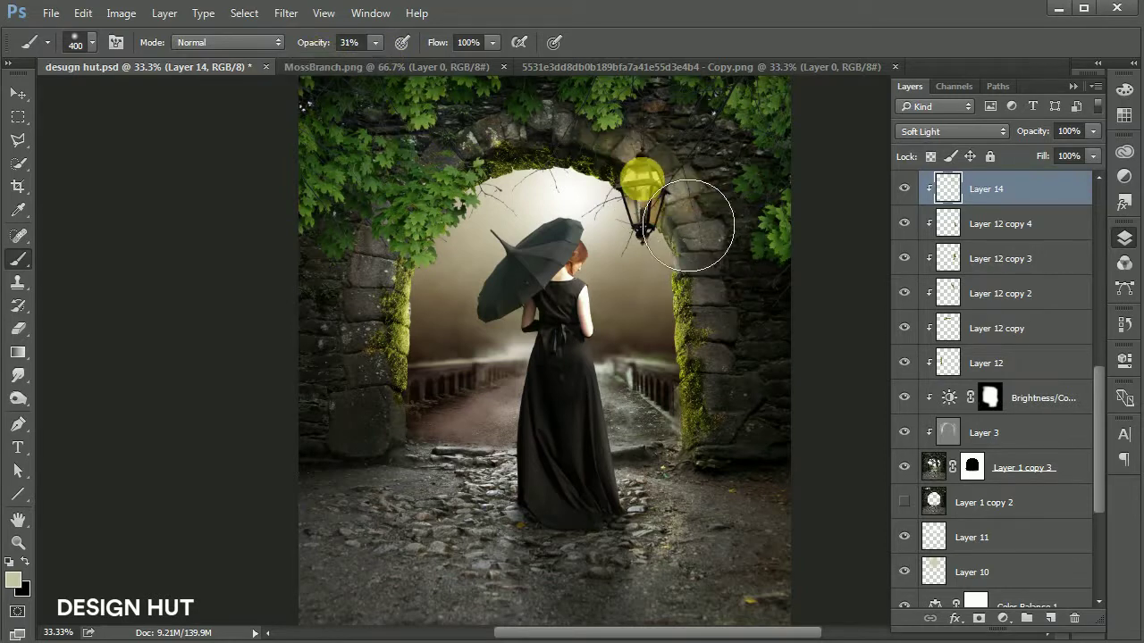
pyautogui.moveTo(687, 211); pyautogui.dragTo(748, 299)
pyautogui.moveTo(686, 255); pyautogui.dragTo(685, 265)
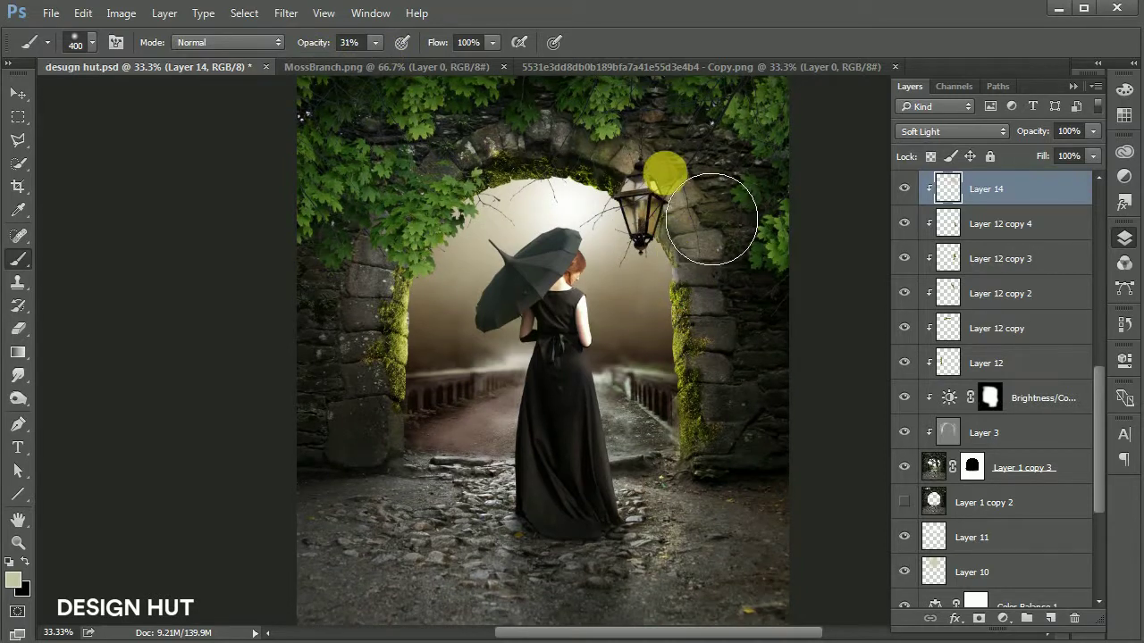
# Add Layer 15 clipped to Layer 14 in Overlay mode with a very light colour.
pyautogui.click(1060, 619)
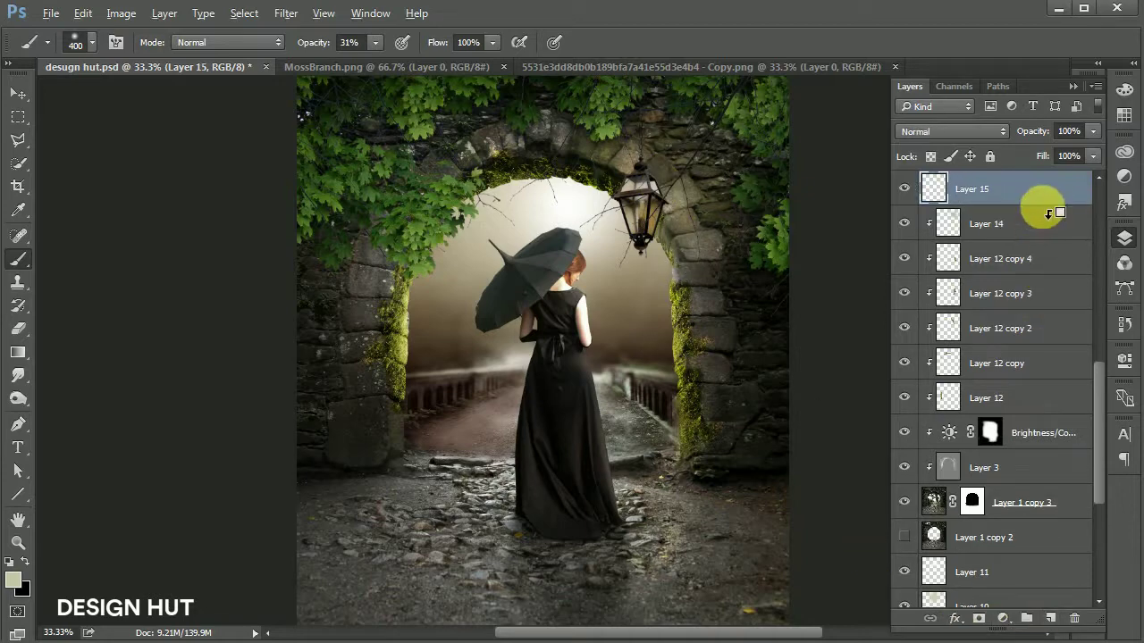
pyautogui.keyDown('alt'); pyautogui.click(1050, 211); pyautogui.keyUp('alt')
pyautogui.click(952, 131)
pyautogui.click(929, 323)
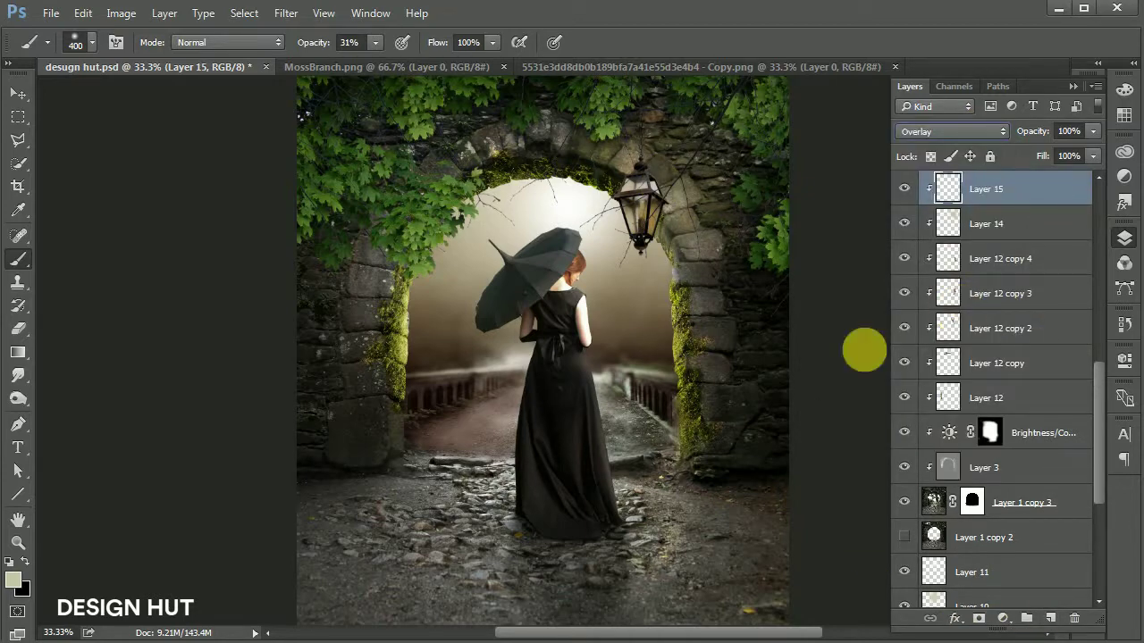
pyautogui.click(14, 581)
pyautogui.click(576, 396)
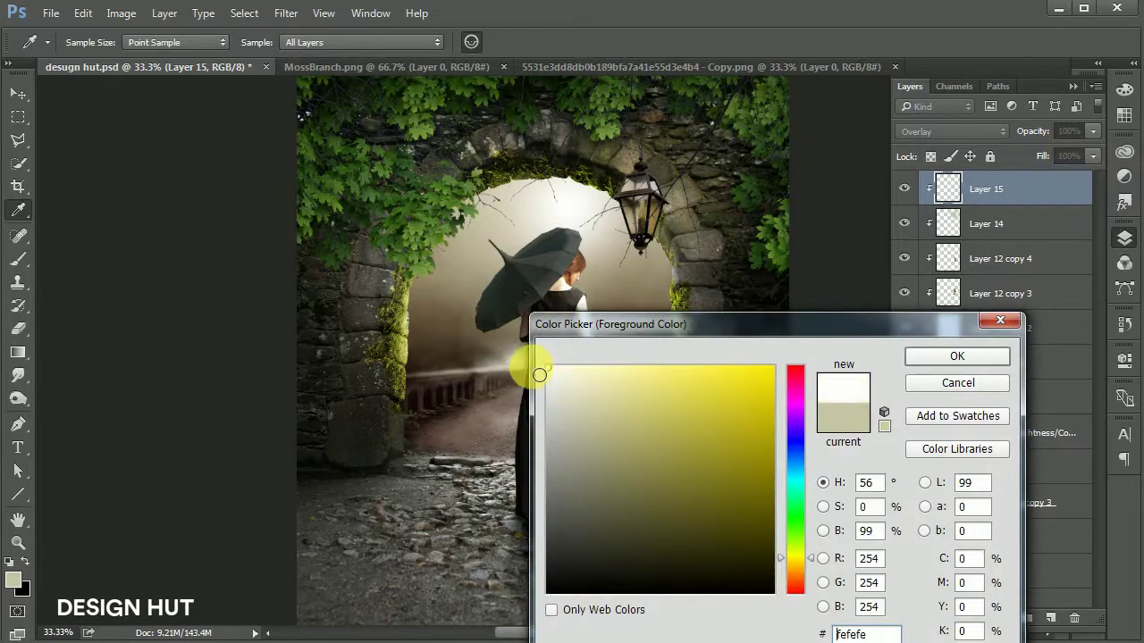
pyautogui.click(929, 355)
# Paint a brighter white glow beside the lantern and over the arch stones.
pyautogui.press('b')
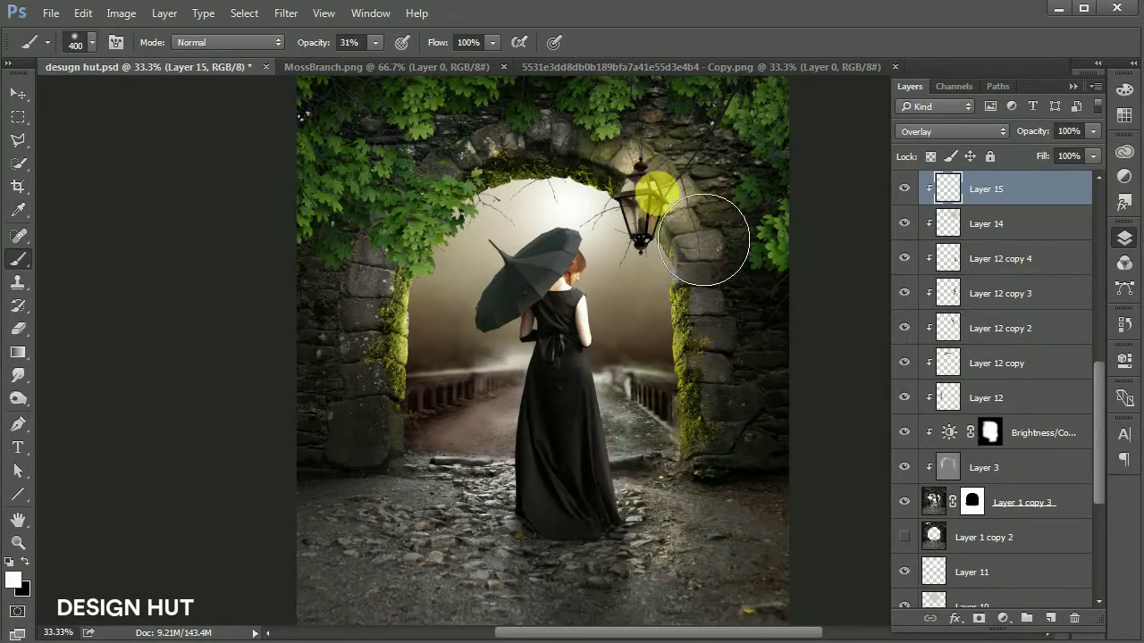
pyautogui.moveTo(688, 386); pyautogui.dragTo(687, 379)
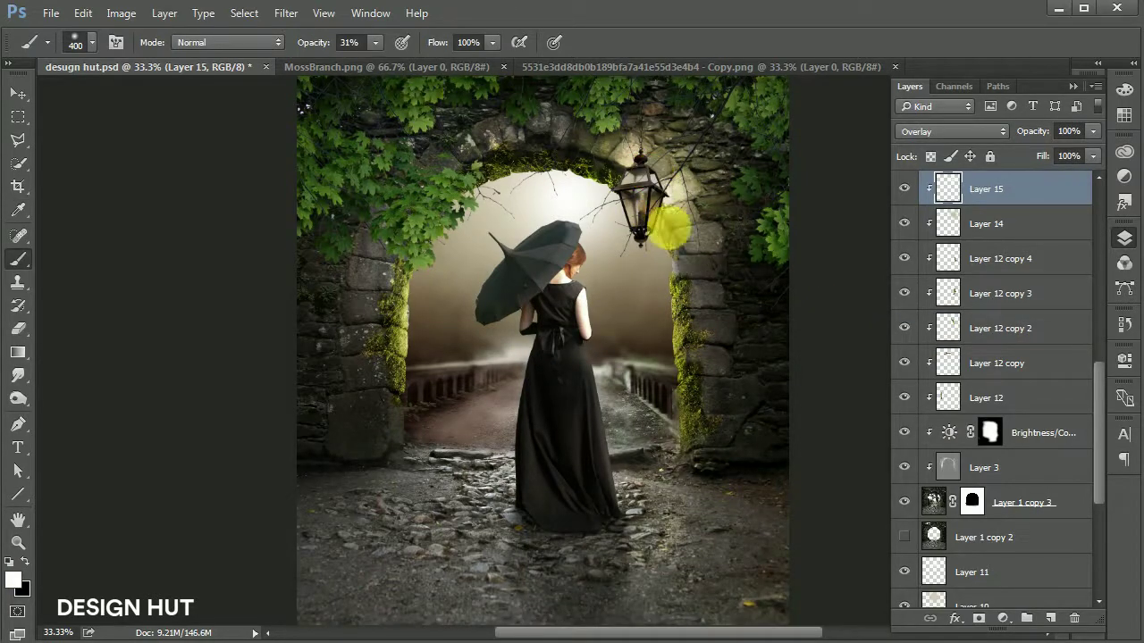
pyautogui.moveTo(669, 228)
pyautogui.mouseDown()
pyautogui.moveTo(679, 372)
pyautogui.moveTo(673, 211)
pyautogui.mouseUp()
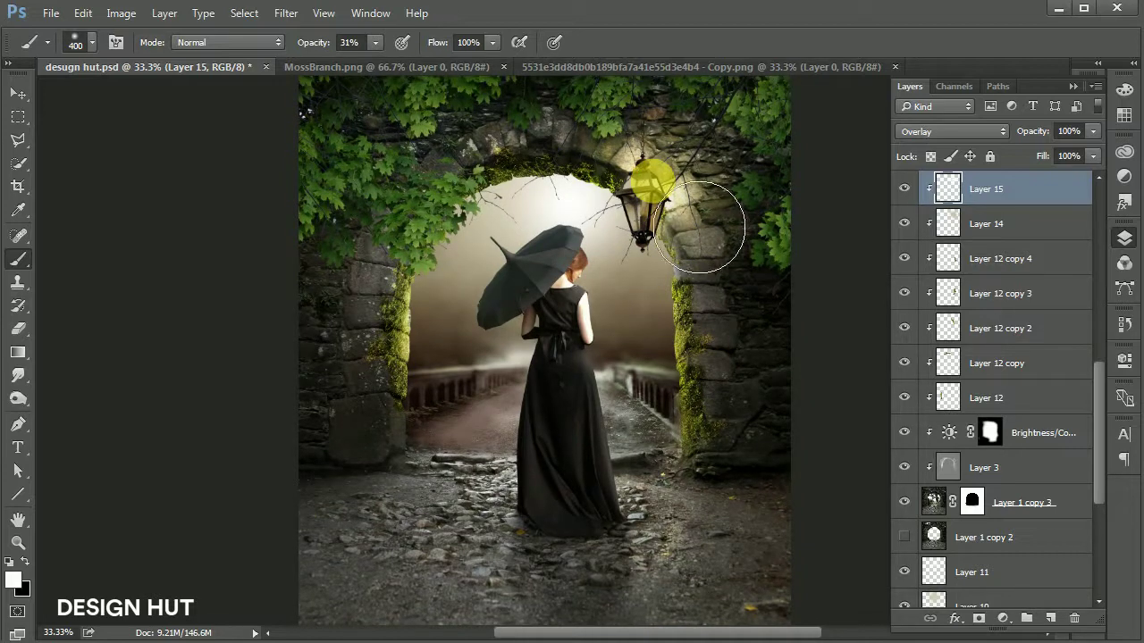
pyautogui.click(18, 93)
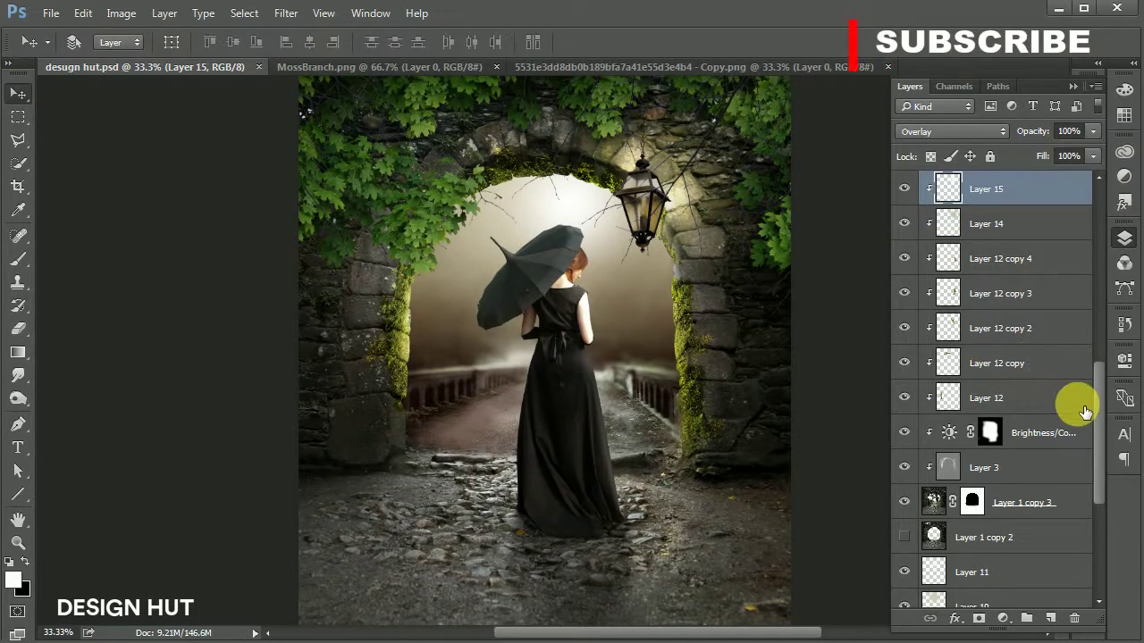
pyautogui.moveTo(1098, 402); pyautogui.dragTo(1099, 384)
pyautogui.moveTo(626, 427); pyautogui.dragTo(630, 431)
pyautogui.scroll(1, 672, 353)
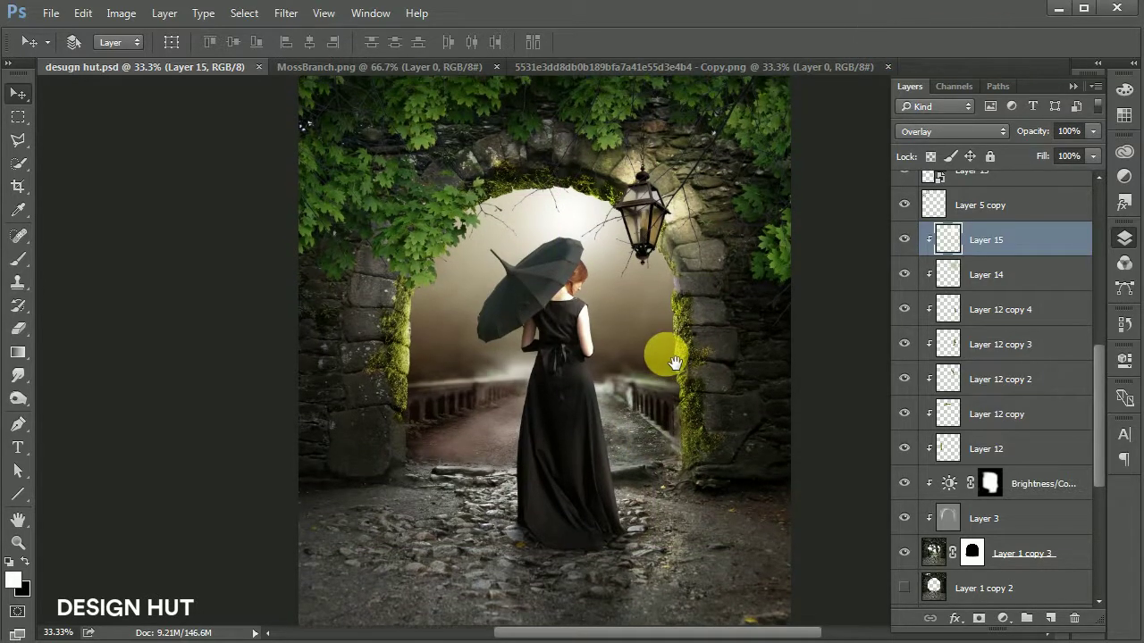
pyautogui.scroll(1, 671, 355)
pyautogui.moveTo(1101, 394); pyautogui.dragTo(1094, 325)
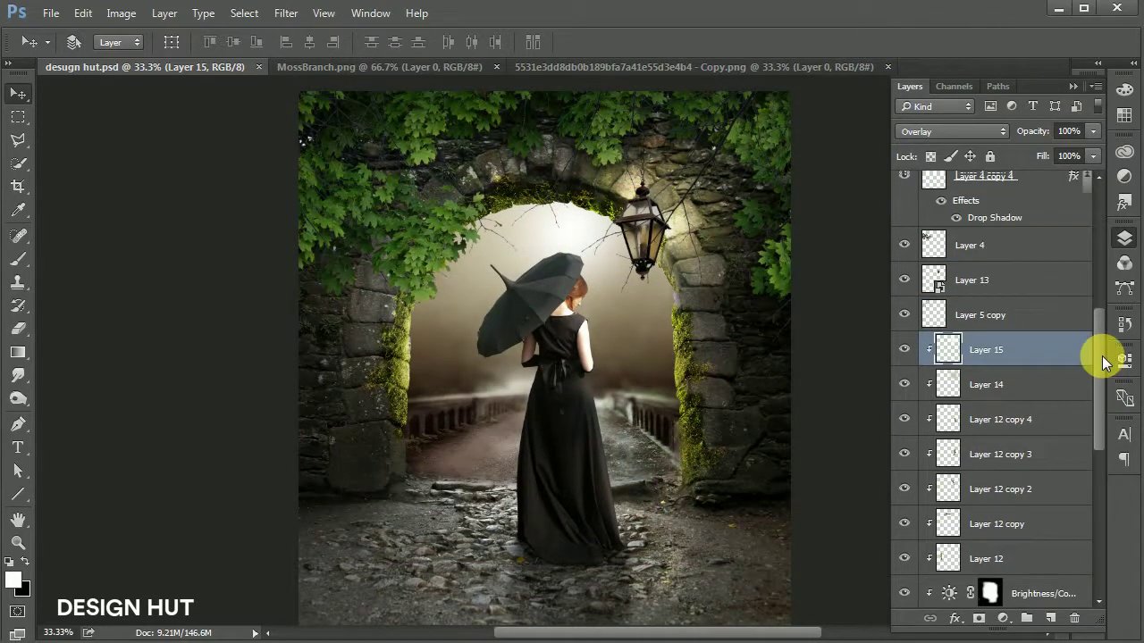
# Add a new layer above the lantern and fill an elliptical selection with black.
pyautogui.click(1019, 370)
pyautogui.click(1049, 620)
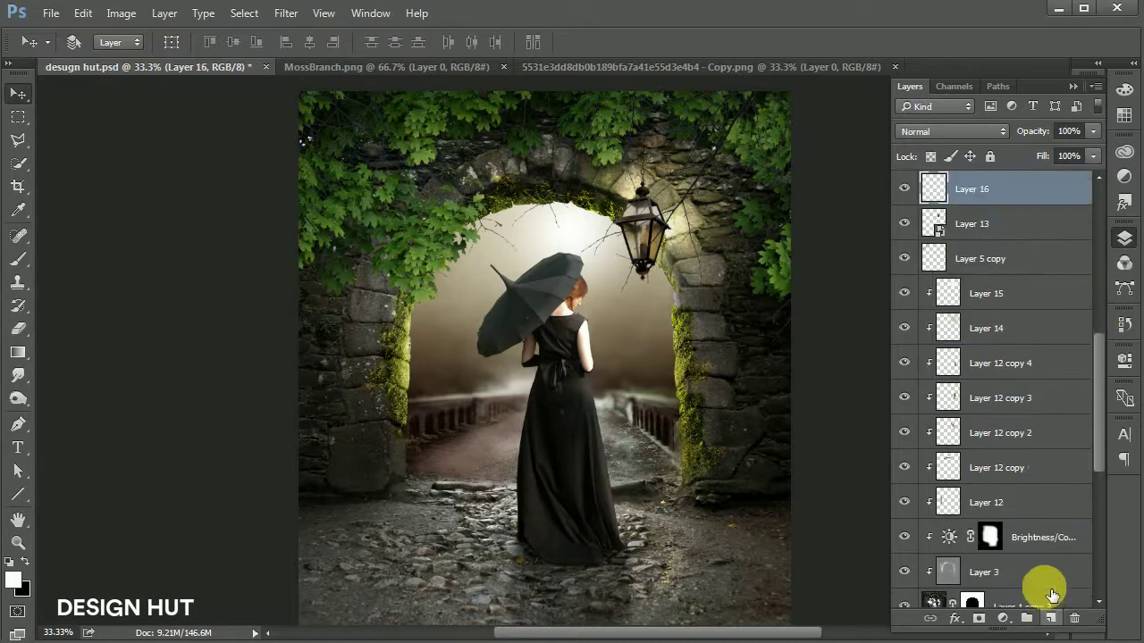
pyautogui.moveTo(18, 117); pyautogui.dragTo(90, 133)
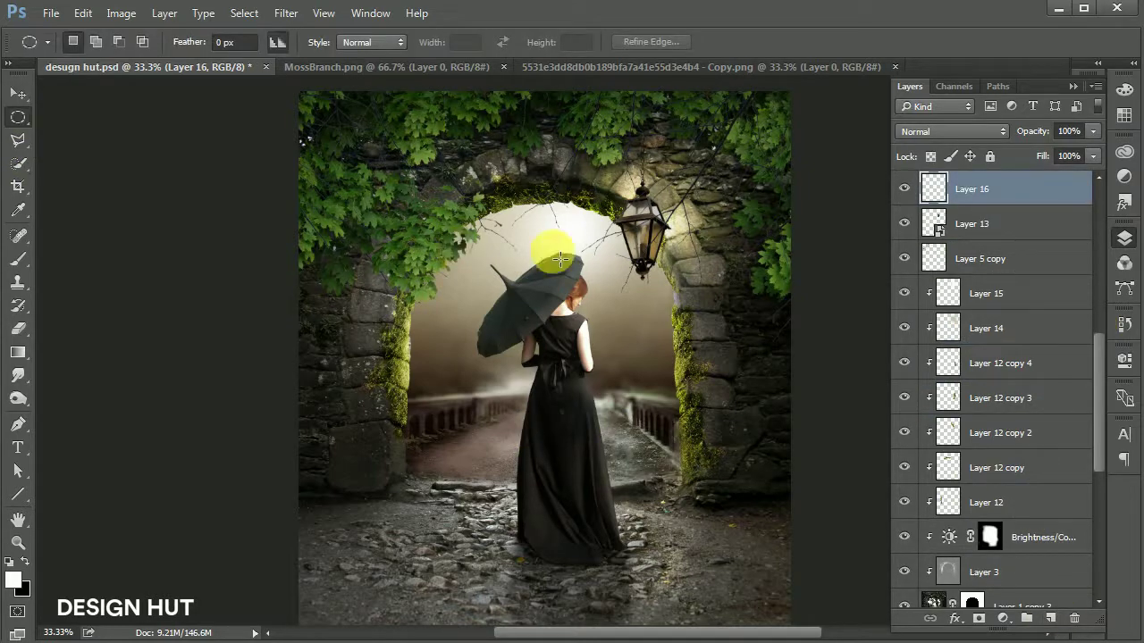
pyautogui.moveTo(683, 429); pyautogui.dragTo(729, 463)
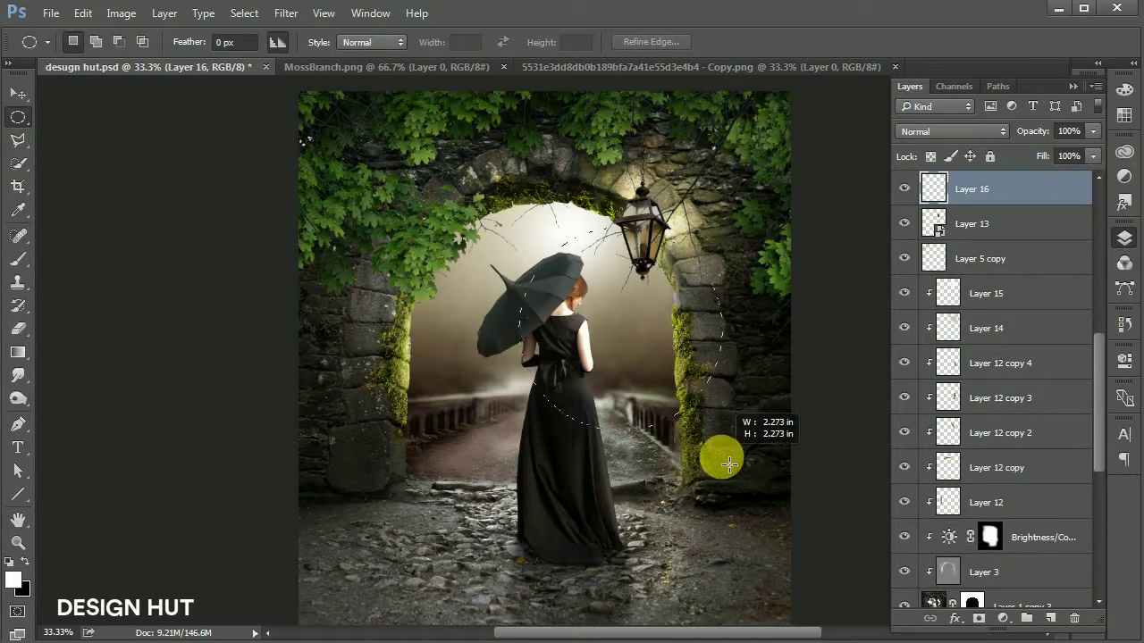
pyautogui.click(1051, 618)
pyautogui.hotkey('ctrl', 'z')
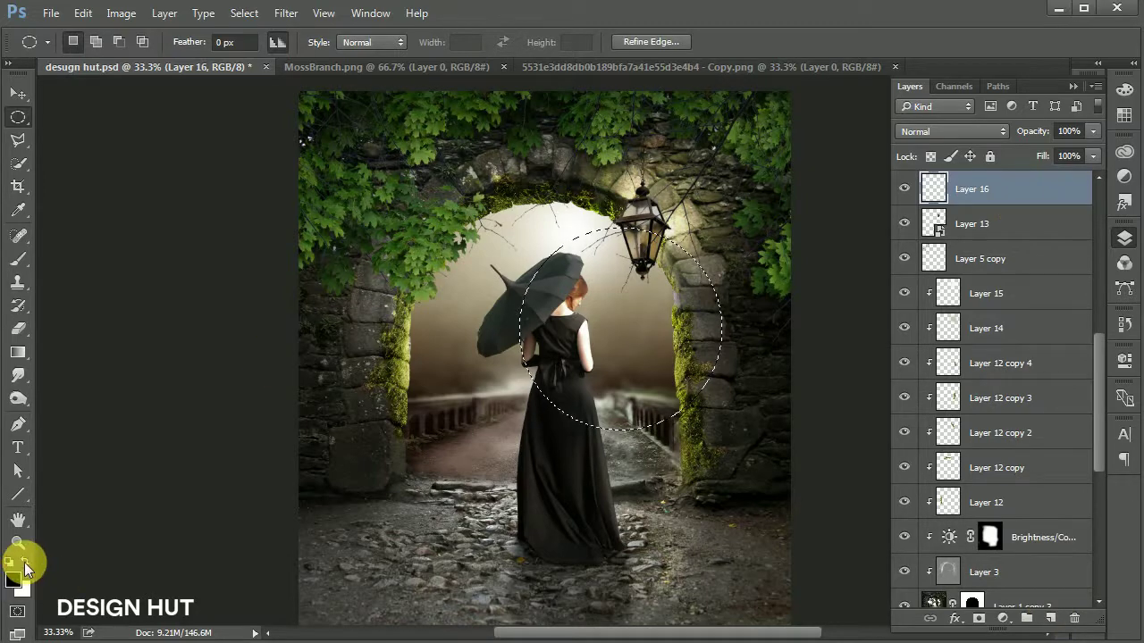
pyautogui.hotkey('alt', 'BackSpace')
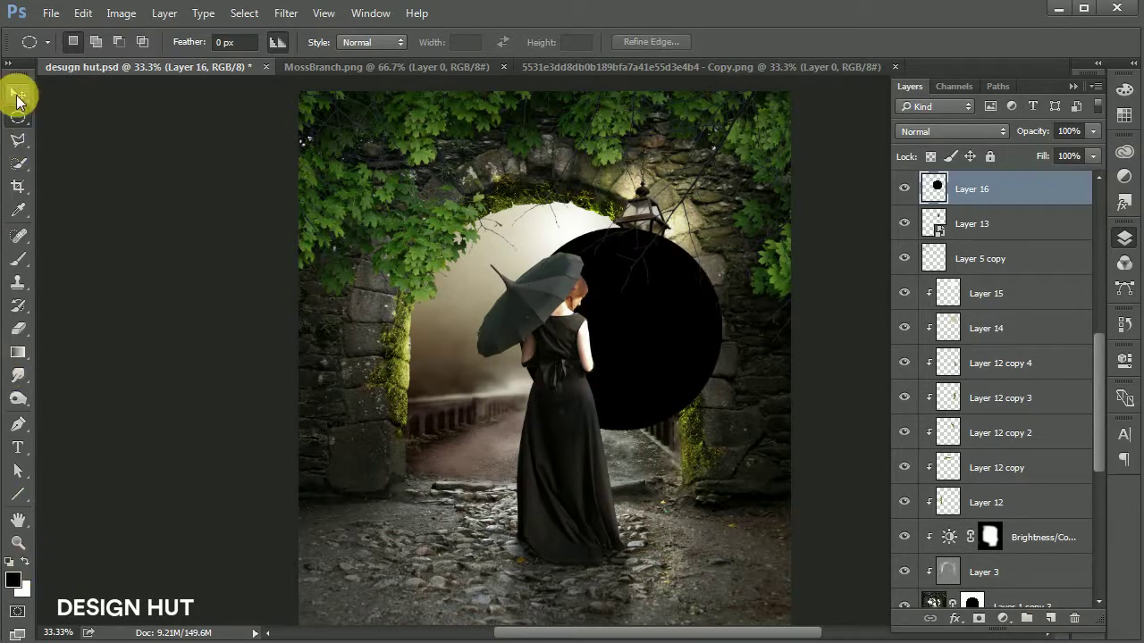
pyautogui.click(18, 94)
pyautogui.moveTo(722, 328); pyautogui.dragTo(709, 301)
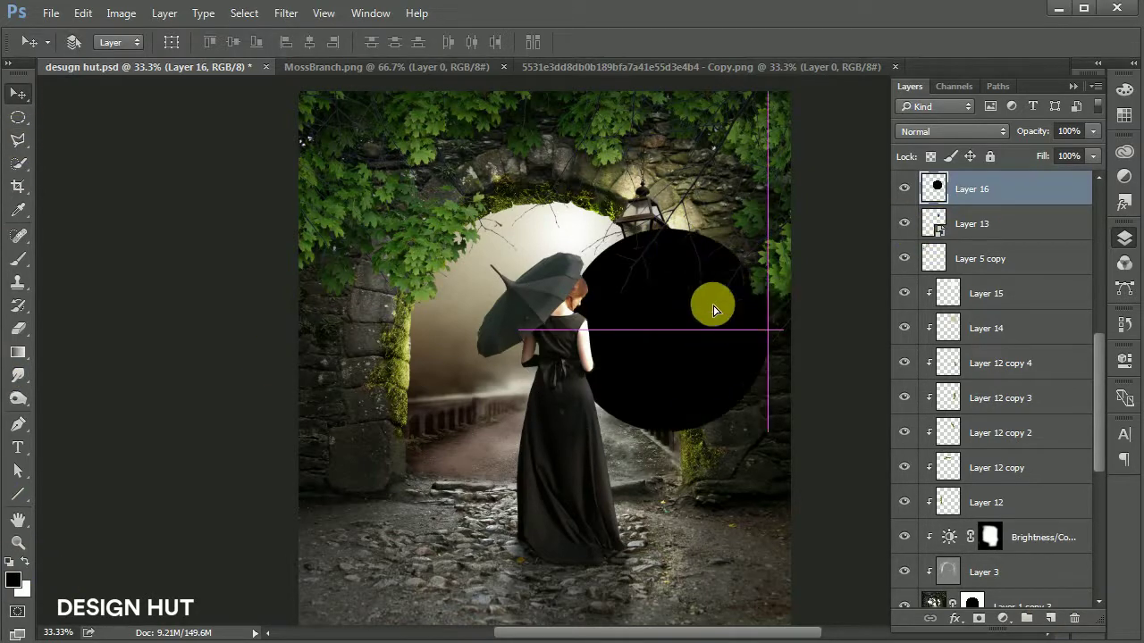
# Render a Lens Flare on the black disc, move it over the lantern, and set it to Screen.
pyautogui.click(286, 13)
pyautogui.moveTo(302, 295)
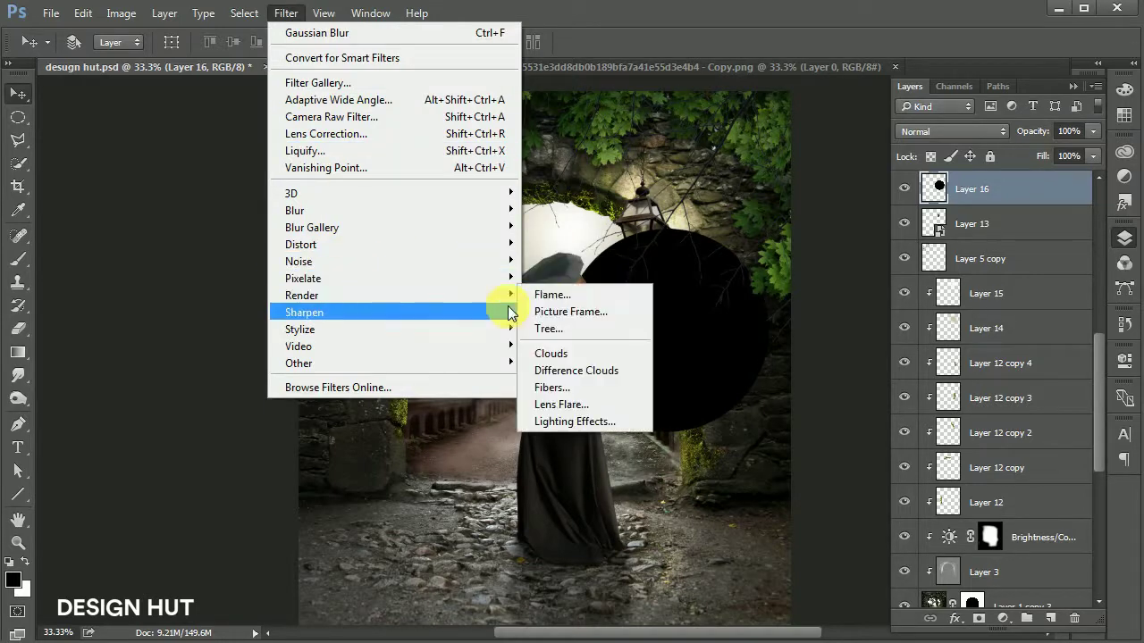
pyautogui.click(562, 407)
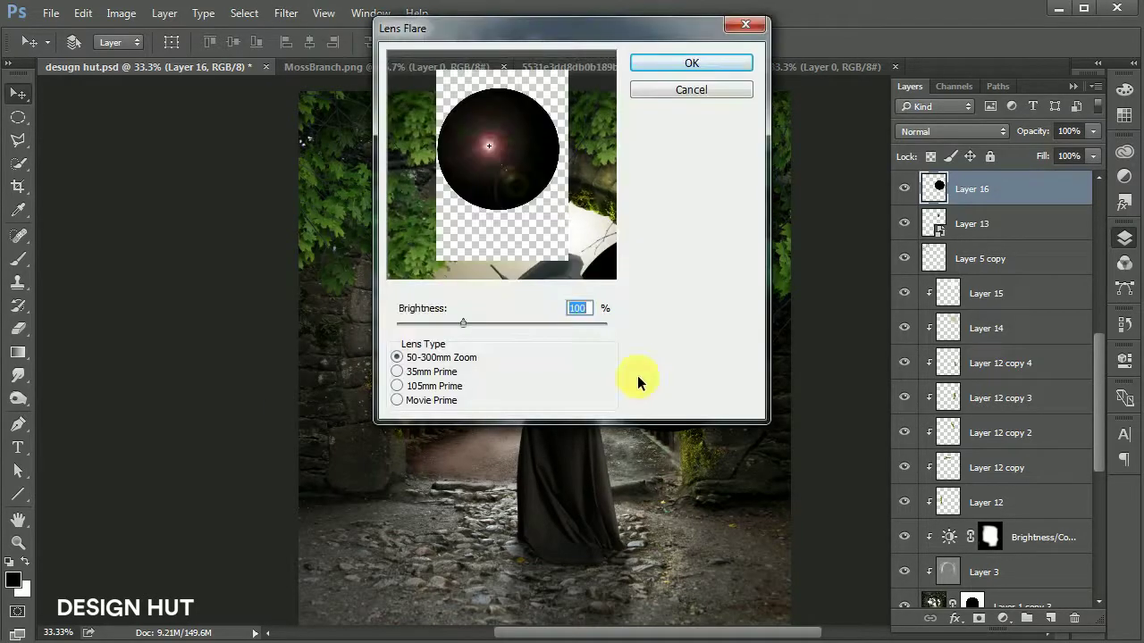
pyautogui.click(691, 63)
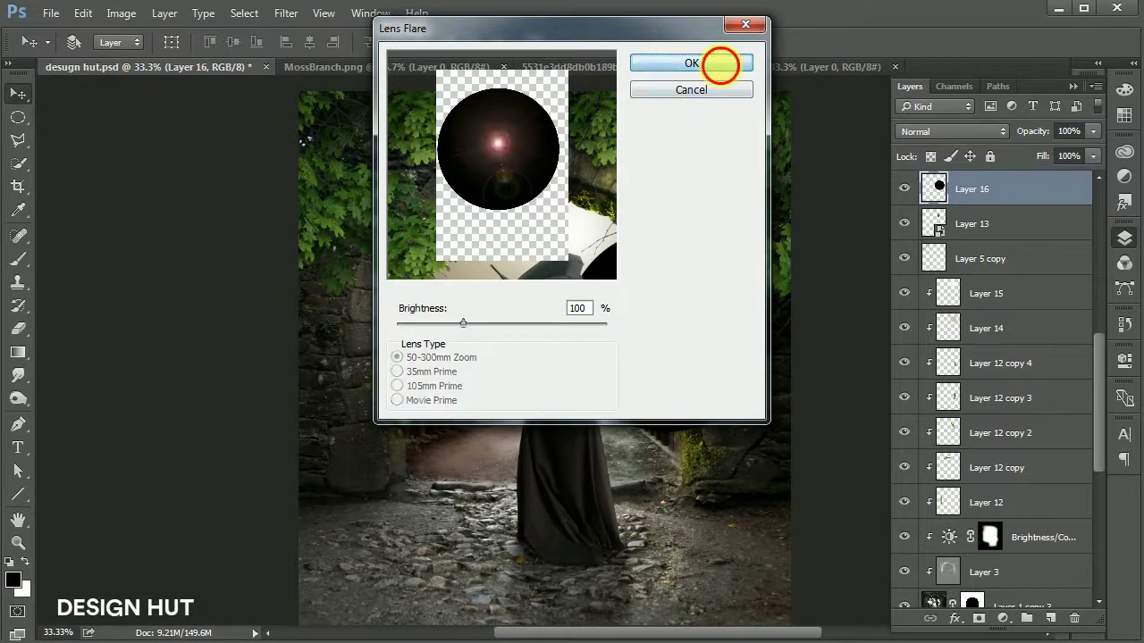
pyautogui.moveTo(712, 324)
pyautogui.mouseDown()
pyautogui.moveTo(698, 259)
pyautogui.moveTo(731, 291)
pyautogui.mouseUp()
pyautogui.click(976, 128)
pyautogui.click(948, 254)
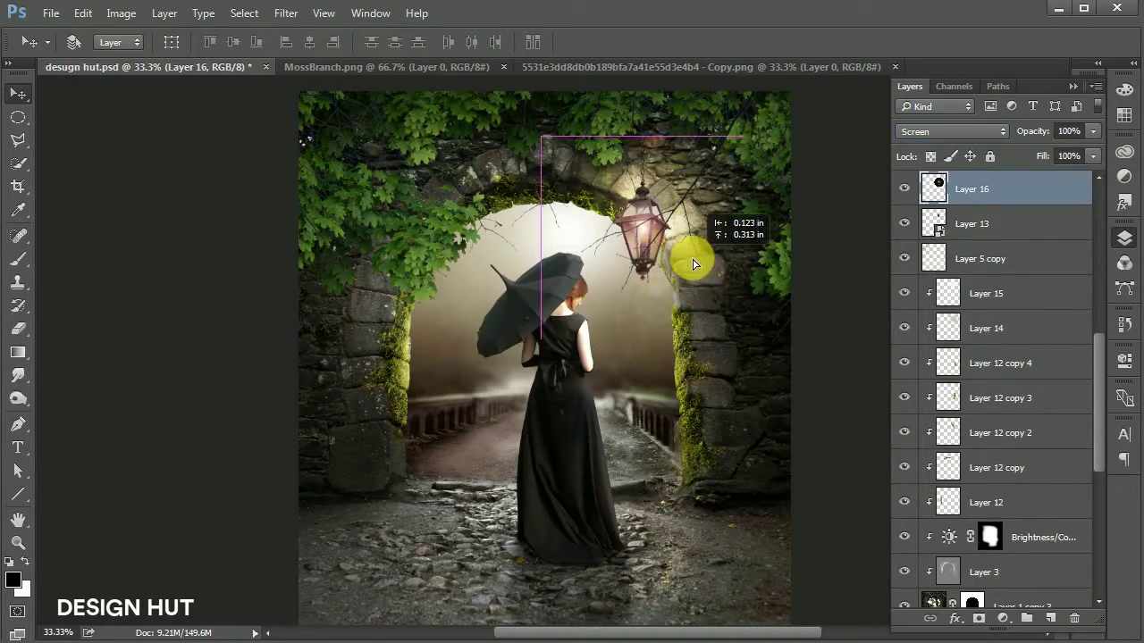
# Add a new Overlay layer above Layer 13 with a pale warm yellow foreground colour.
pyautogui.click(1001, 223)
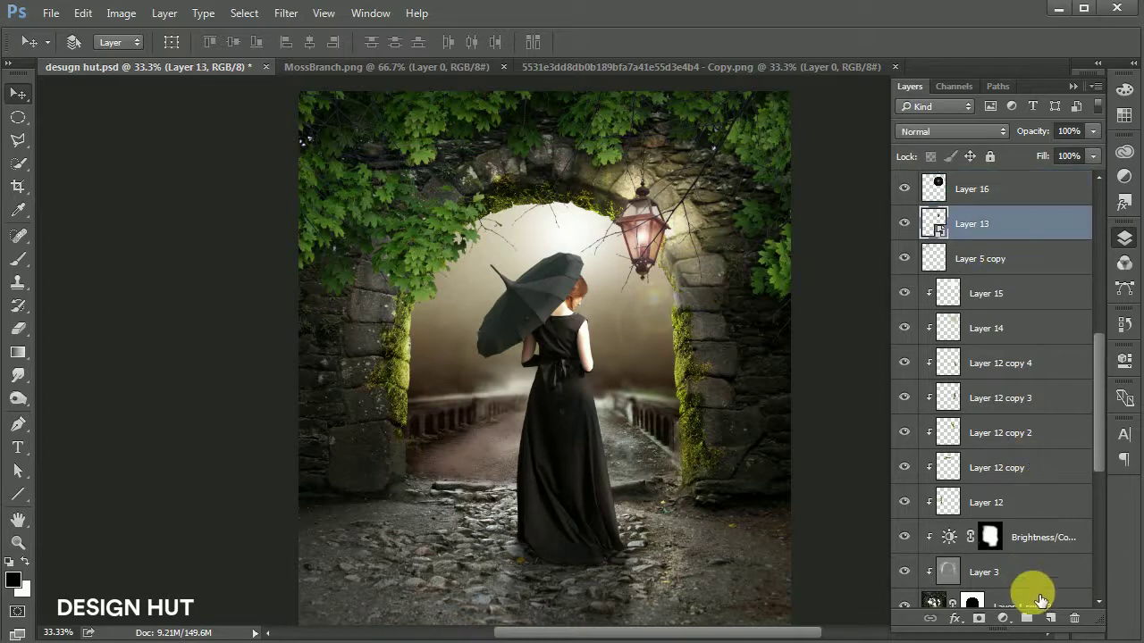
pyautogui.click(1050, 618)
pyautogui.press('b')
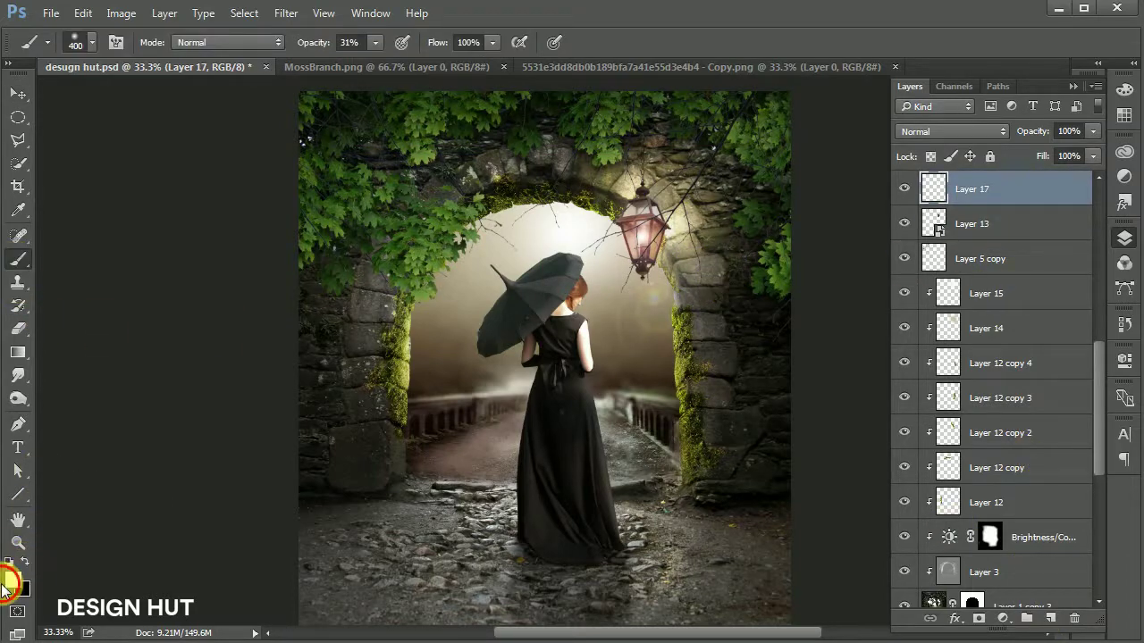
pyautogui.click(16, 581)
pyautogui.moveTo(606, 381); pyautogui.dragTo(595, 417)
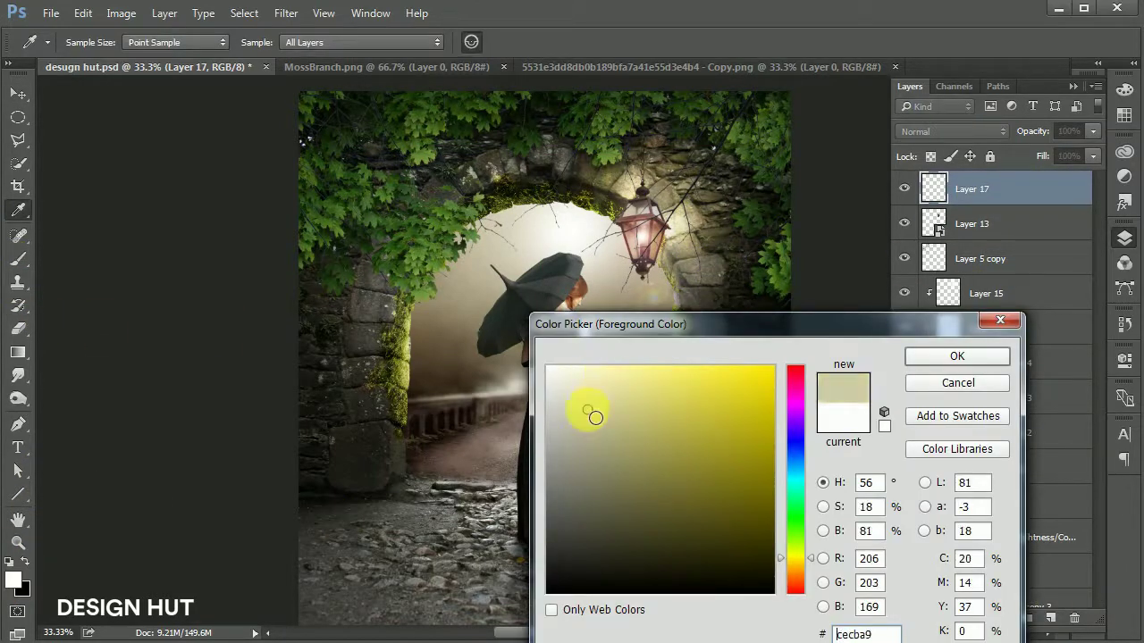
pyautogui.click(1005, 356)
pyautogui.click(973, 130)
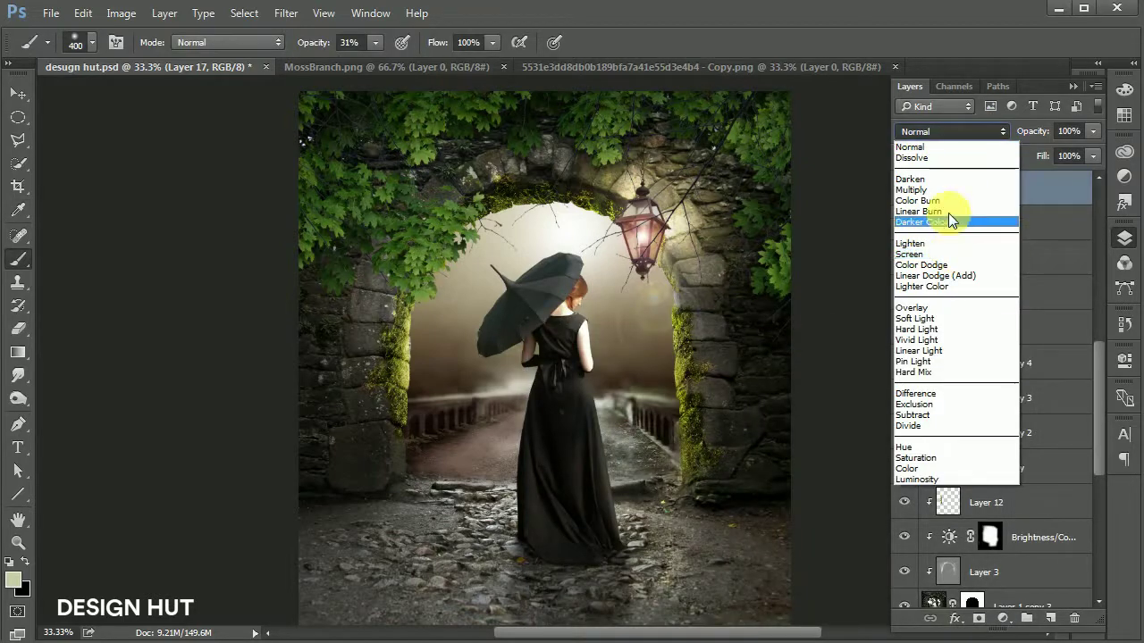
pyautogui.click(949, 319)
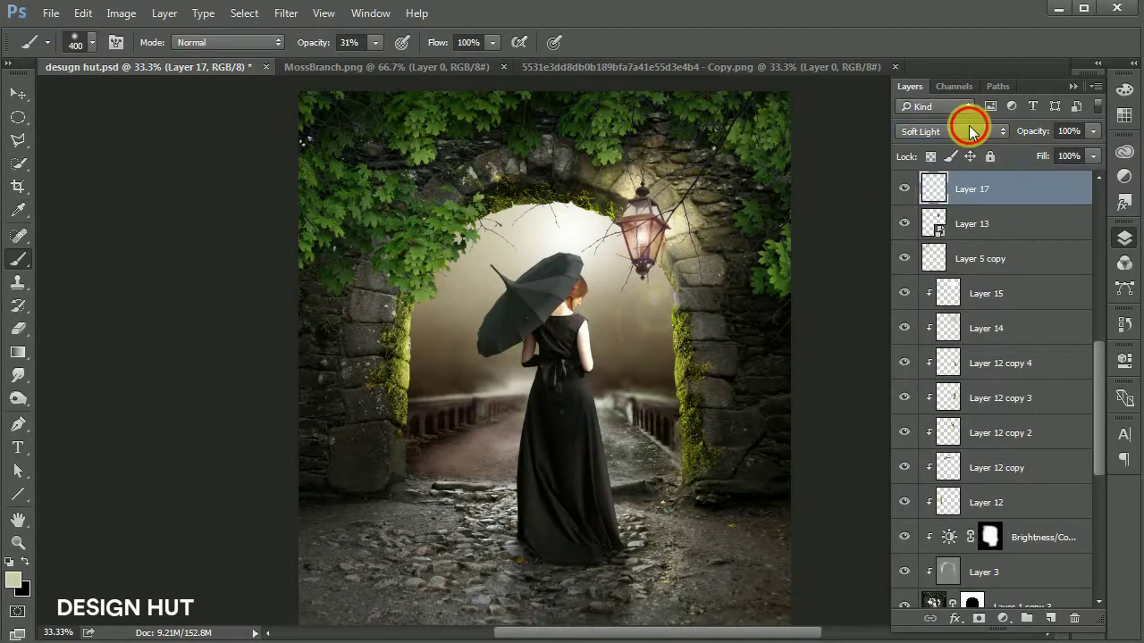
pyautogui.click(969, 129)
pyautogui.click(974, 305)
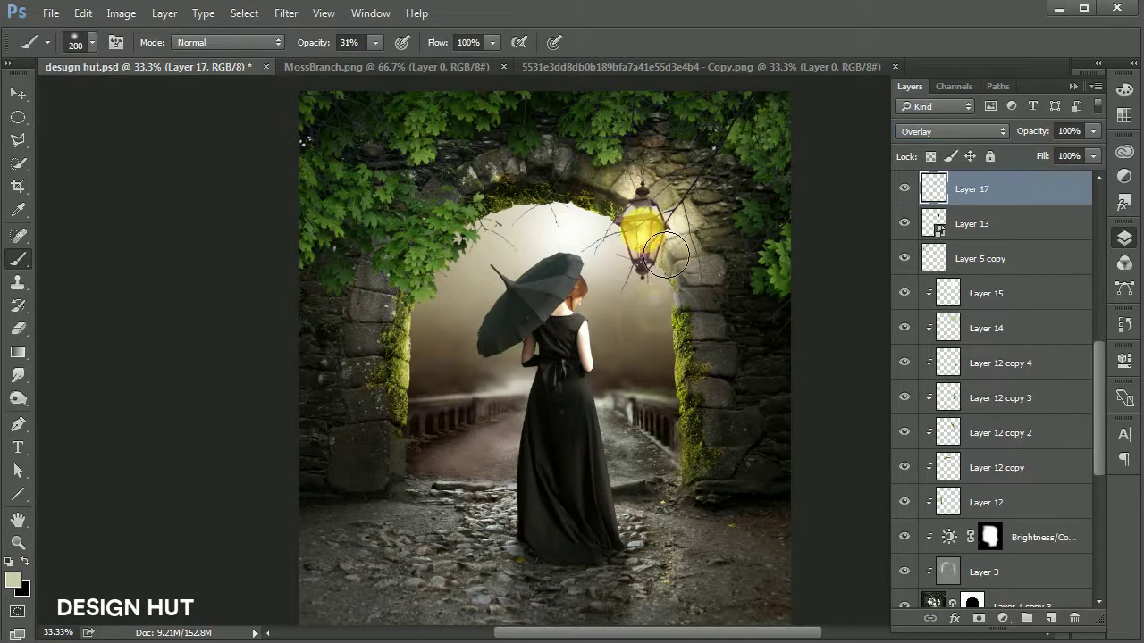
# Paint pale yellow over the lantern glass on another new layer set to Overlay.
pyautogui.click(1052, 619)
pyautogui.moveTo(639, 219); pyautogui.dragTo(672, 254)
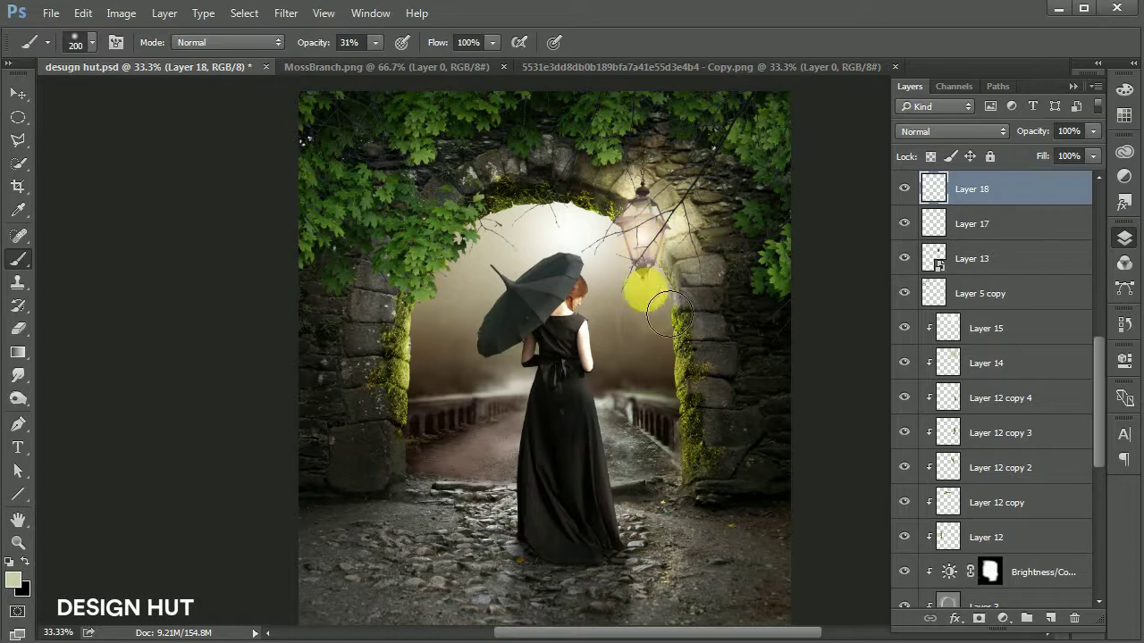
pyautogui.click(20, 93)
pyautogui.click(961, 131)
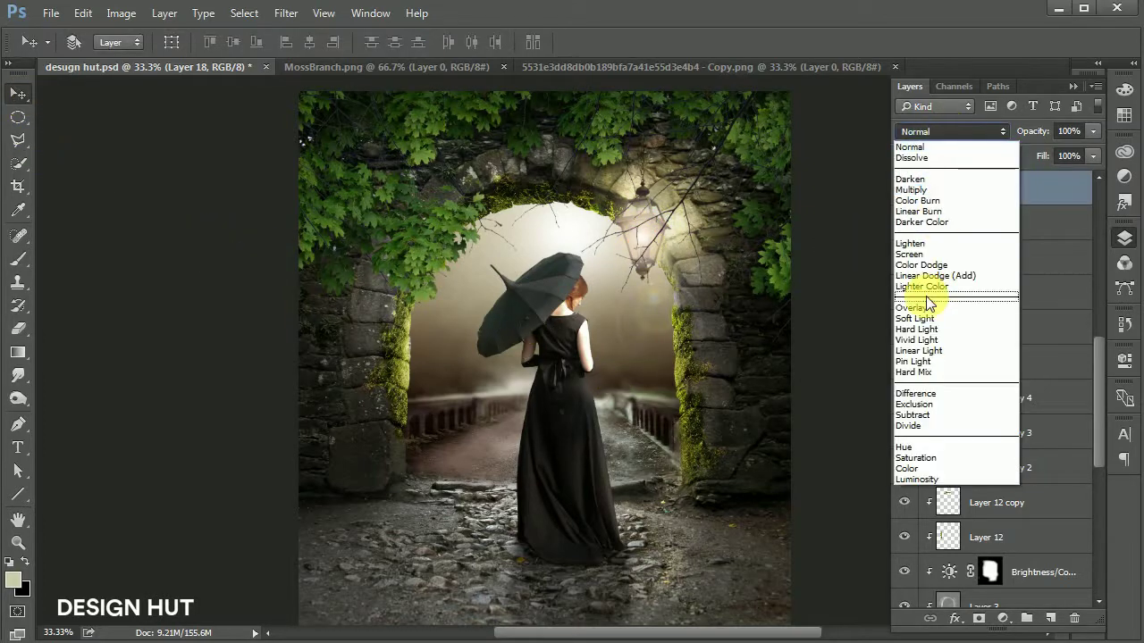
pyautogui.click(929, 307)
# Duplicate the glow layer as a Normal copy at 56% opacity near the lantern, and save.
pyautogui.hotkey('ctrl', 'j')
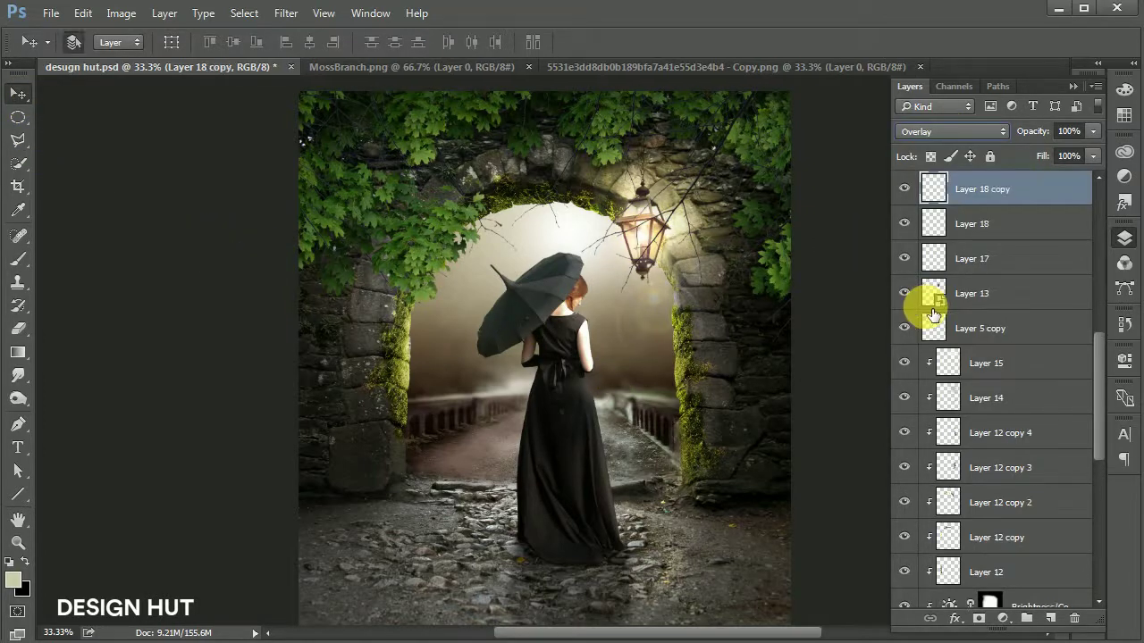
pyautogui.click(951, 132)
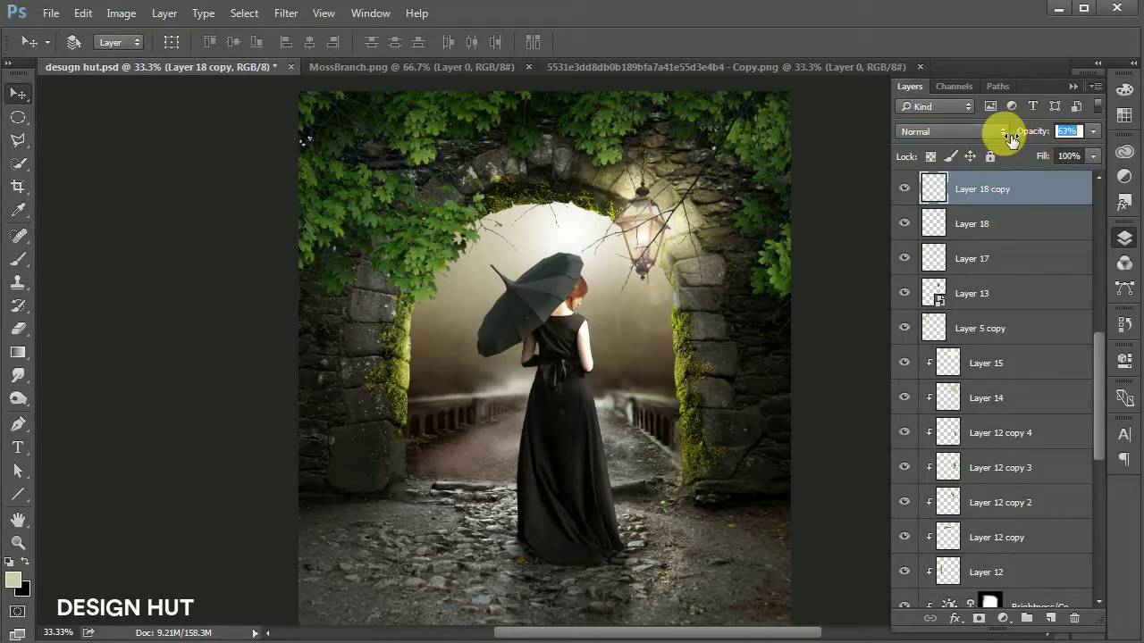
pyautogui.moveTo(1009, 132); pyautogui.dragTo(997, 133)
pyautogui.moveTo(694, 340); pyautogui.dragTo(695, 307)
pyautogui.hotkey('ctrl', 's')
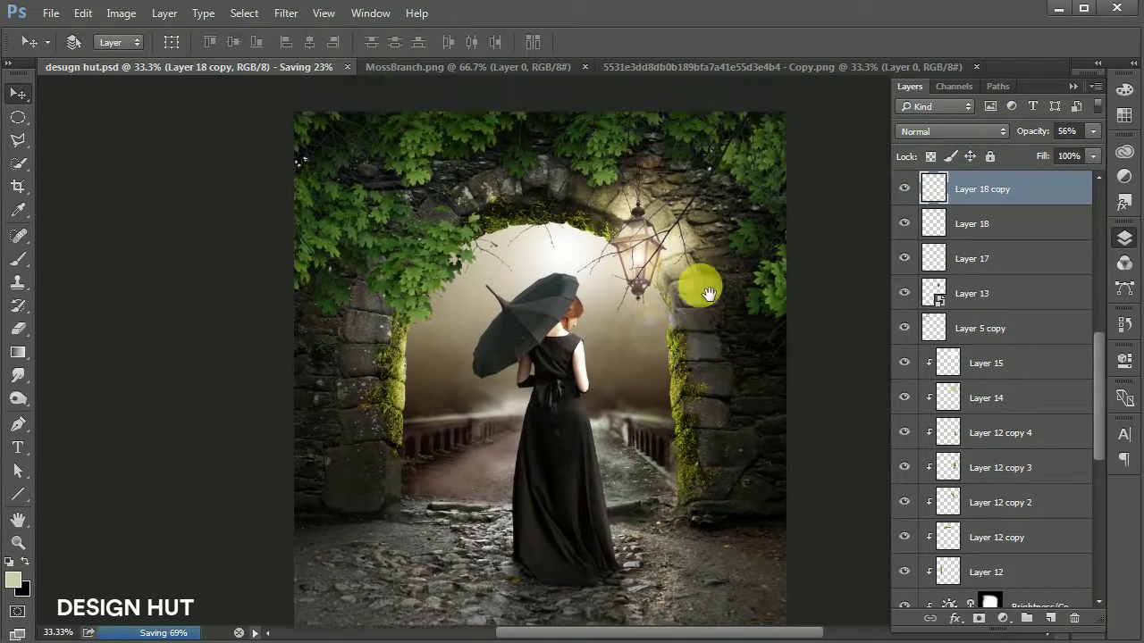
# Move Layer 5 above Layer 5 copy and duplicate it as a faint 30% copy.
pyautogui.keyDown('ctrl'); pyautogui.click(593, 505); pyautogui.keyUp('ctrl')
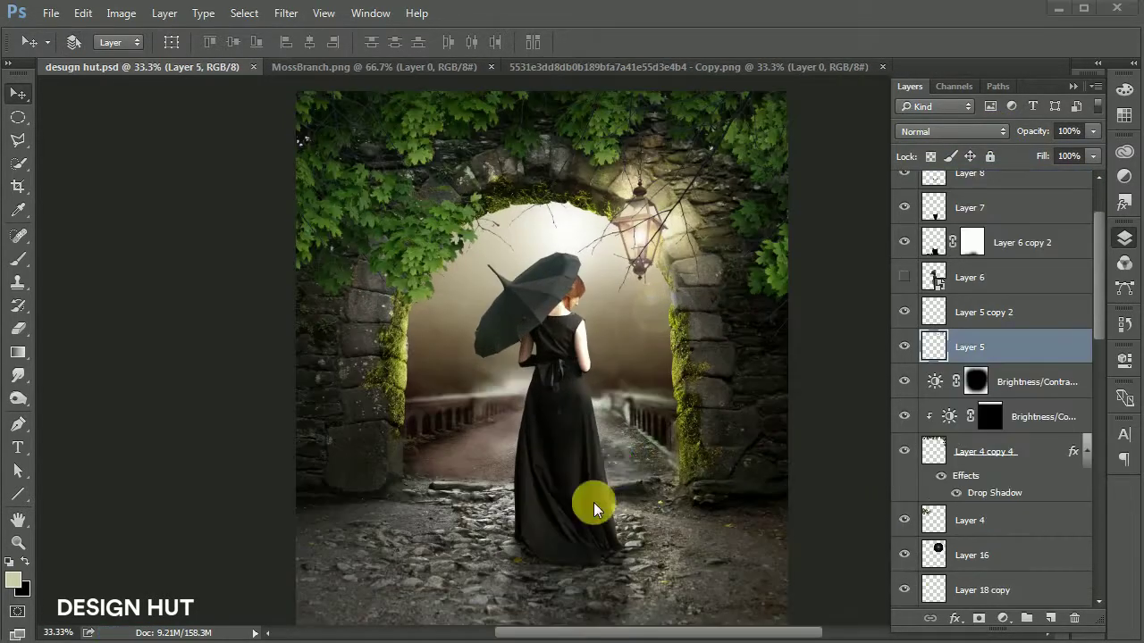
pyautogui.scroll(-3, 1039, 503)
pyautogui.scroll(-2, 1035, 503)
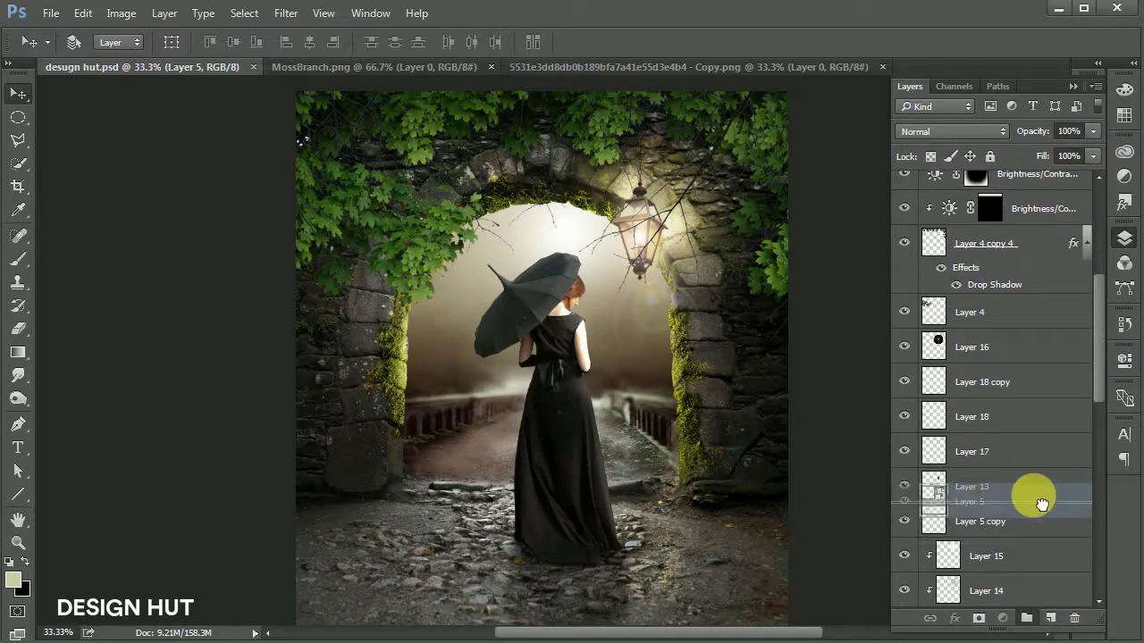
pyautogui.moveTo(1041, 501); pyautogui.dragTo(1040, 503)
pyautogui.hotkey('ctrl', 'j')
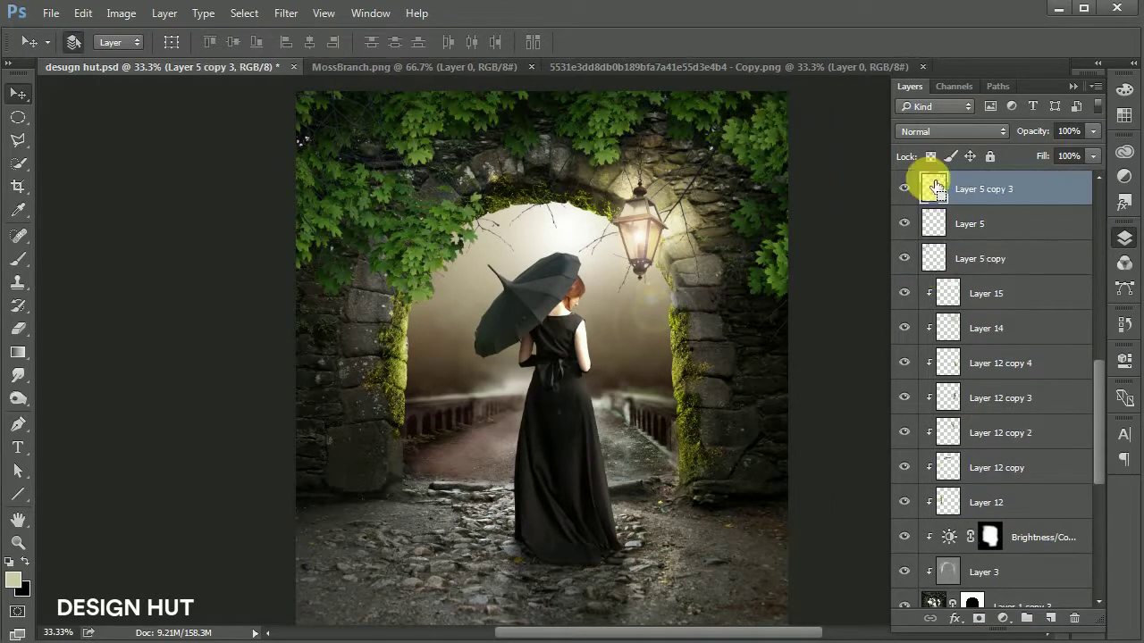
pyautogui.moveTo(699, 286); pyautogui.dragTo(633, 354)
pyautogui.press('5')
pyautogui.hotkey('ctrl', '+')
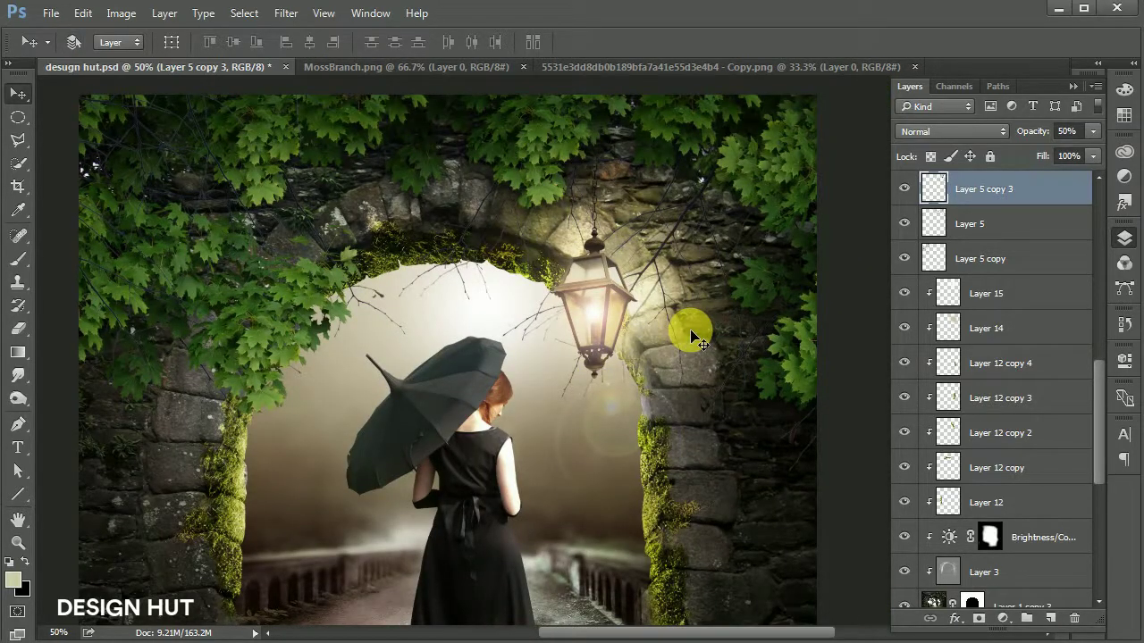
pyautogui.hotkey('ctrl', '-')
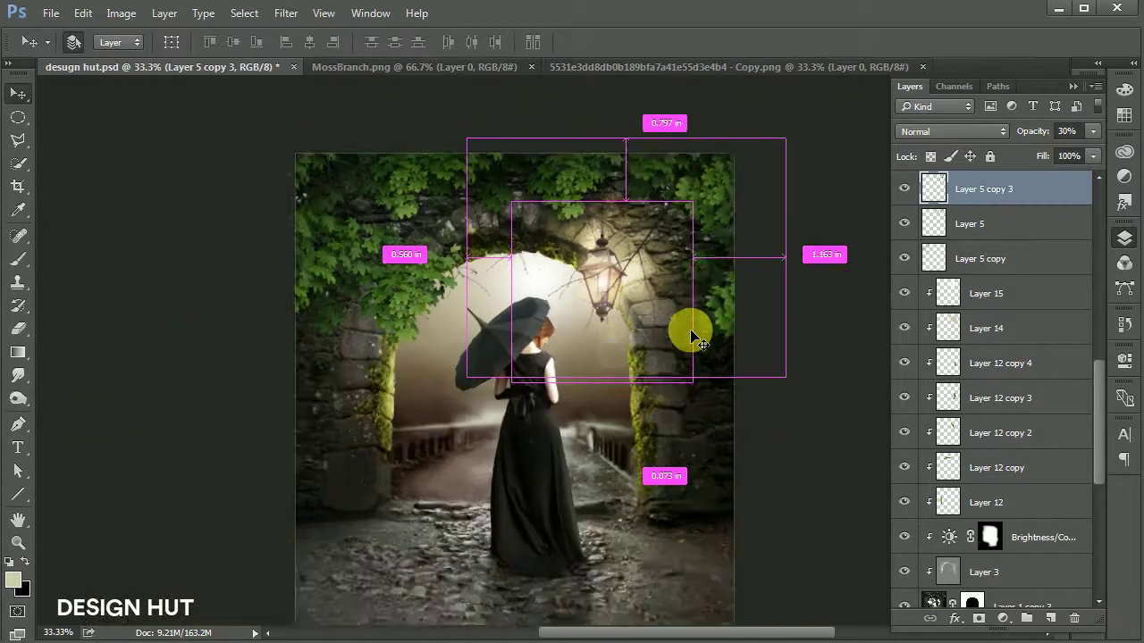
pyautogui.hotkey('ctrl', '-')
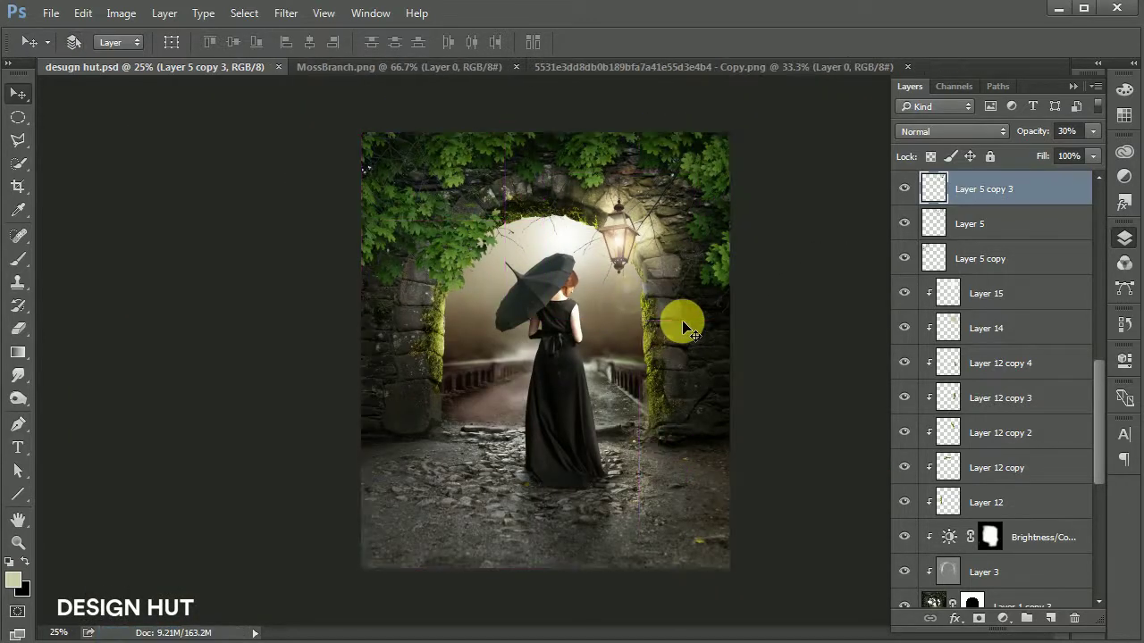
# Lighten the midtones of the Layer 16 lens flare with Levels.
pyautogui.keyDown('ctrl'); pyautogui.click(682, 320); pyautogui.keyUp('ctrl')
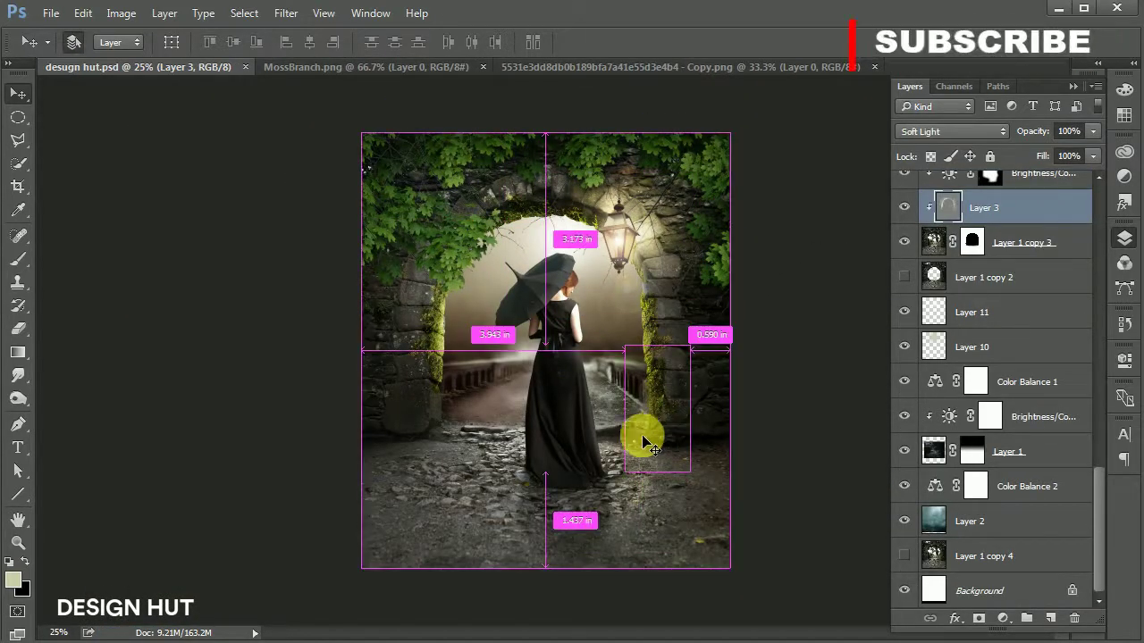
pyautogui.keyDown('ctrl'); pyautogui.click(557, 534); pyautogui.keyUp('ctrl')
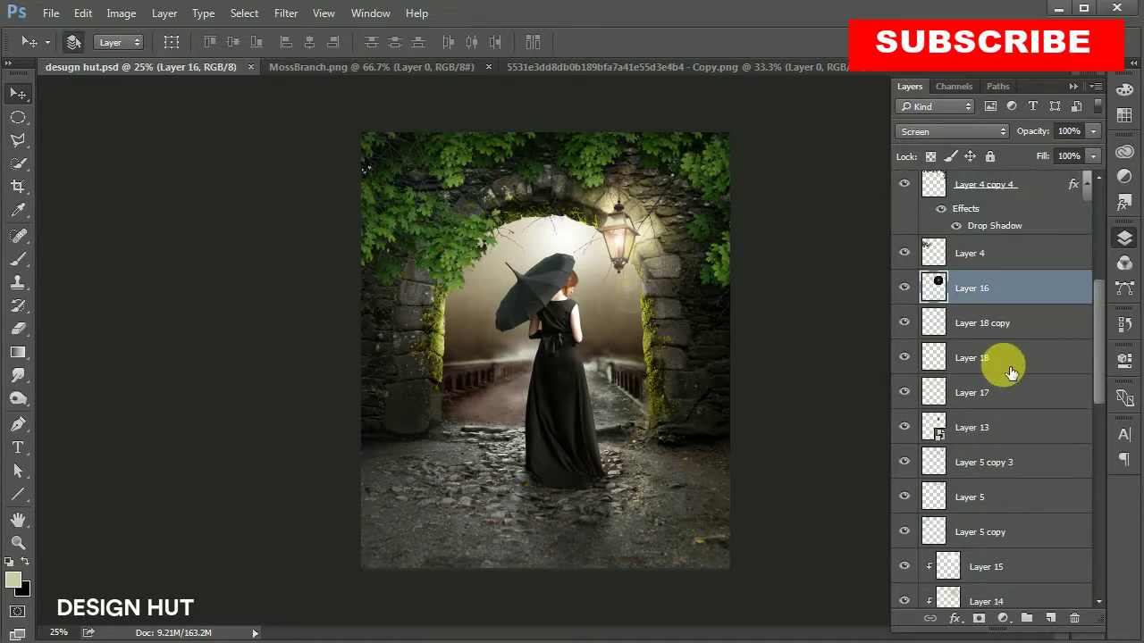
pyautogui.hotkey('ctrl', 'l')
pyautogui.moveTo(247, 368); pyautogui.dragTo(210, 367)
# Apply the Levels change and mask the lens flare's glow off the right arch stones.
pyautogui.click(442, 198)
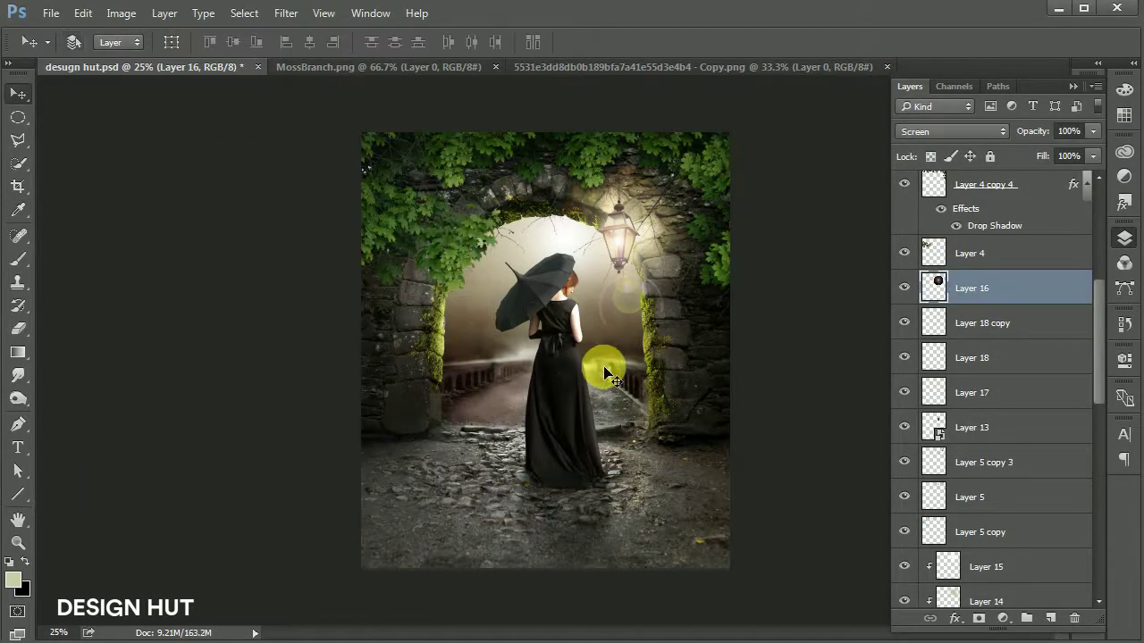
pyautogui.hotkey('ctrl', '+')
pyautogui.click(980, 291)
pyautogui.click(18, 329)
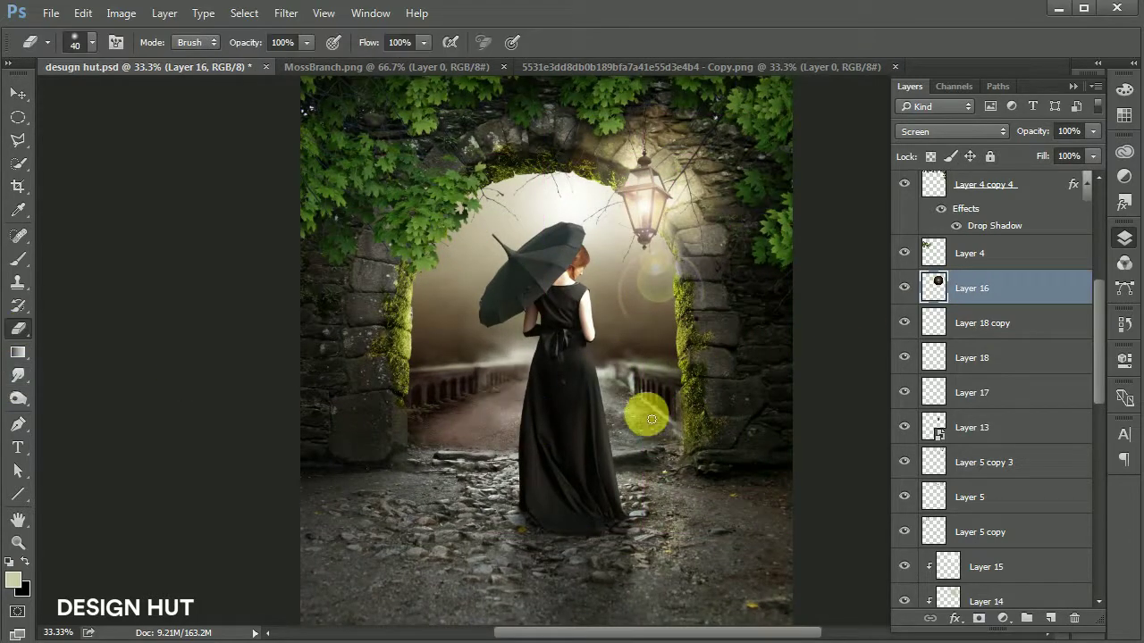
pyautogui.click(979, 617)
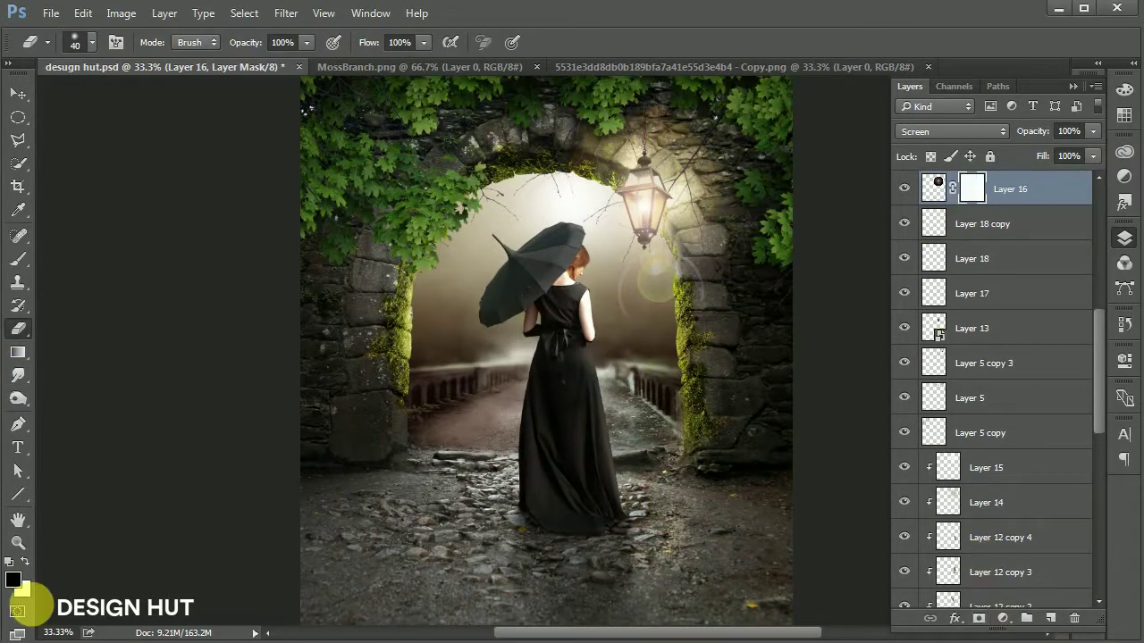
pyautogui.press(']')
pyautogui.press(']')
pyautogui.press(']')
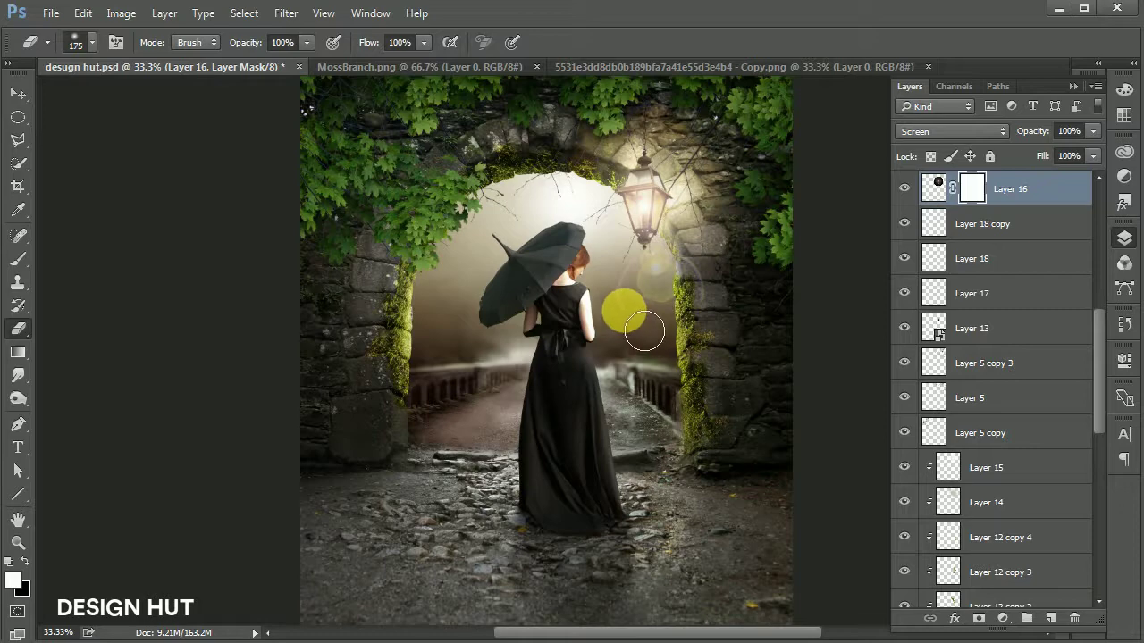
pyautogui.moveTo(636, 306); pyautogui.dragTo(753, 320)
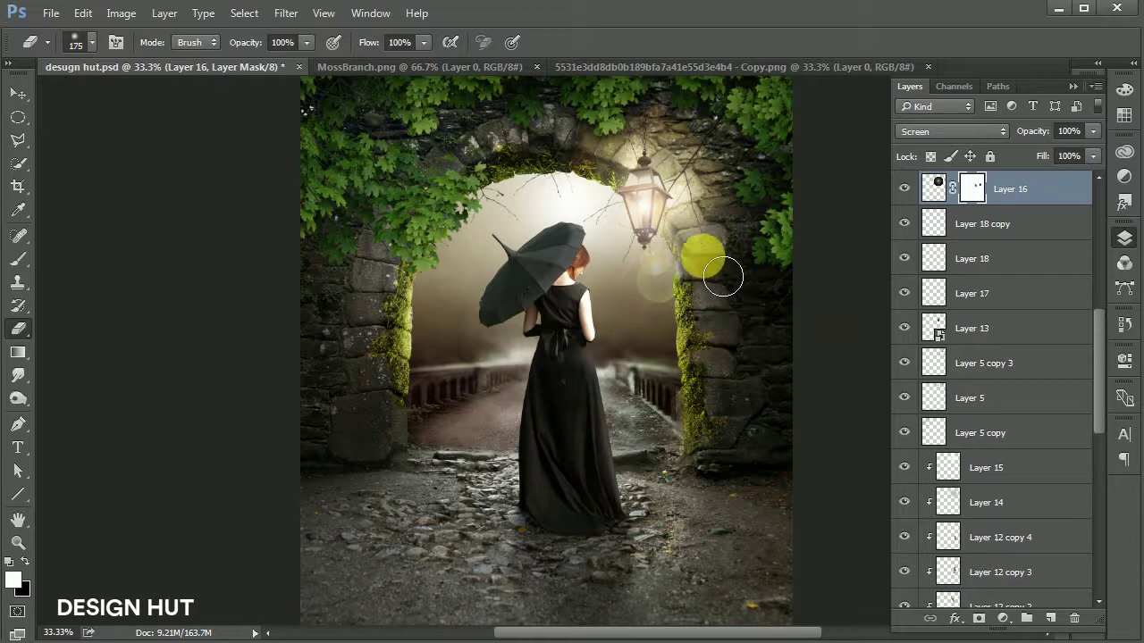
# Save the composite and zoom out to the whole image.
pyautogui.click(18, 93)
pyautogui.hotkey('ctrl', '-')
pyautogui.hotkey('ctrl', 's')
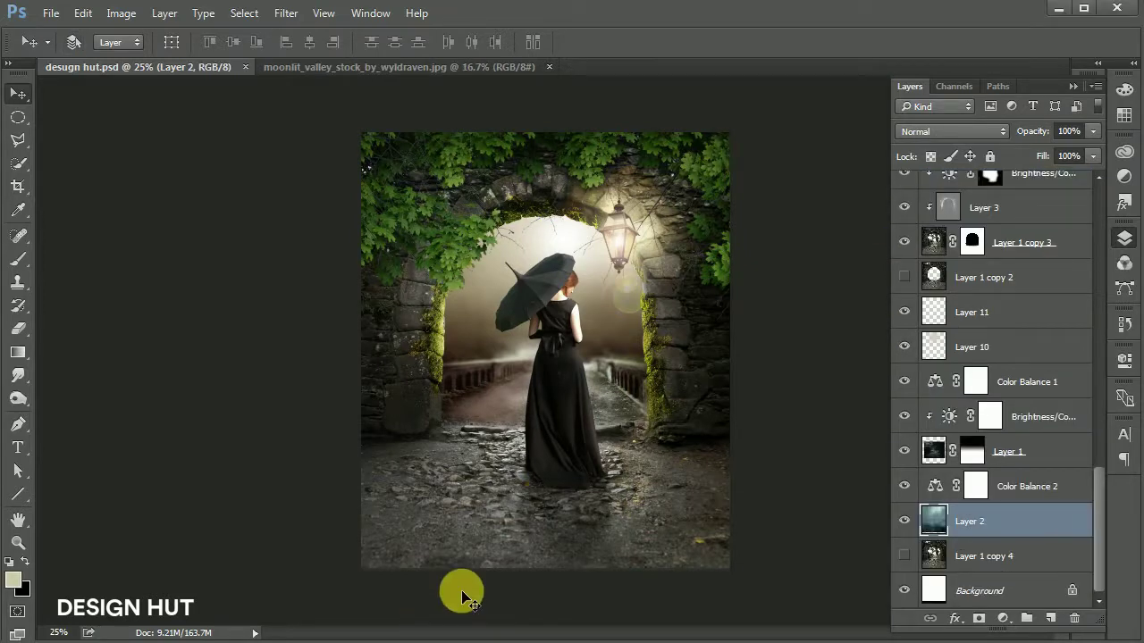
# Bring the moonlit valley image into the composite, scaled and positioned over the archway.
pyautogui.click(417, 66)
pyautogui.moveTo(399, 229)
pyautogui.mouseDown()
pyautogui.moveTo(387, 265)
pyautogui.moveTo(470, 298)
pyautogui.mouseUp()
pyautogui.hotkey('ctrl', 't')
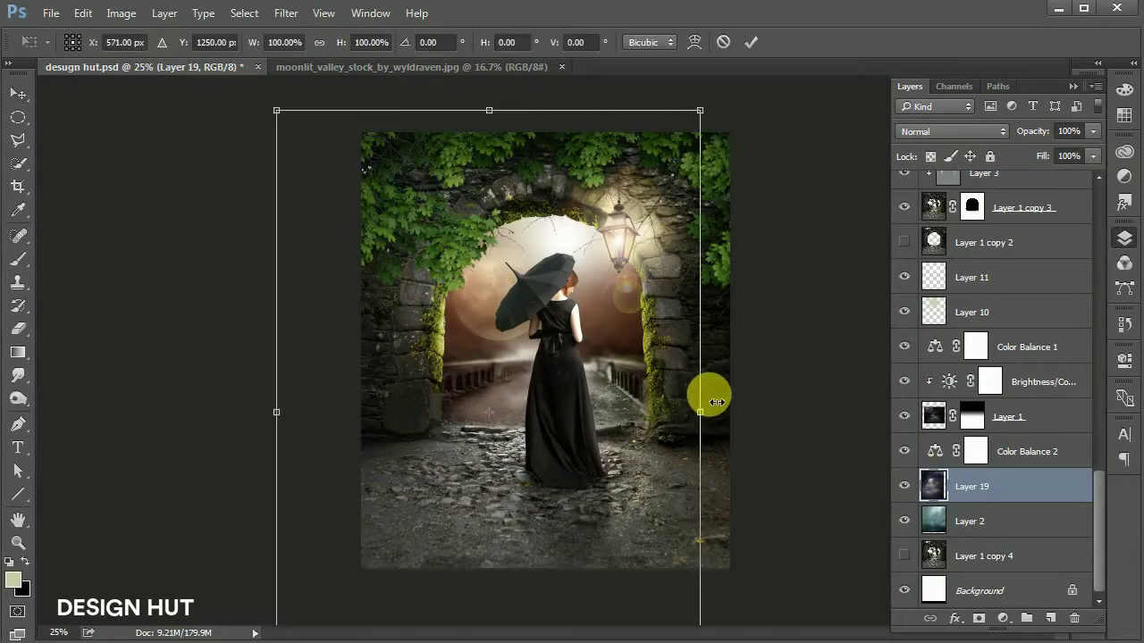
pyautogui.moveTo(695, 115); pyautogui.dragTo(607, 312)
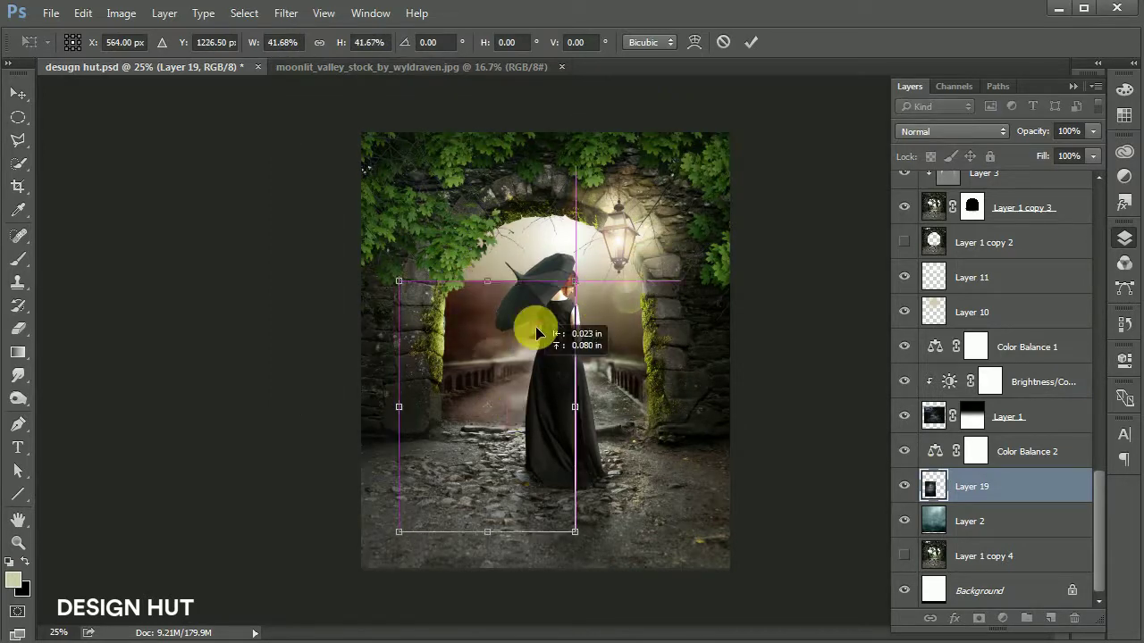
pyautogui.moveTo(513, 418); pyautogui.dragTo(531, 319)
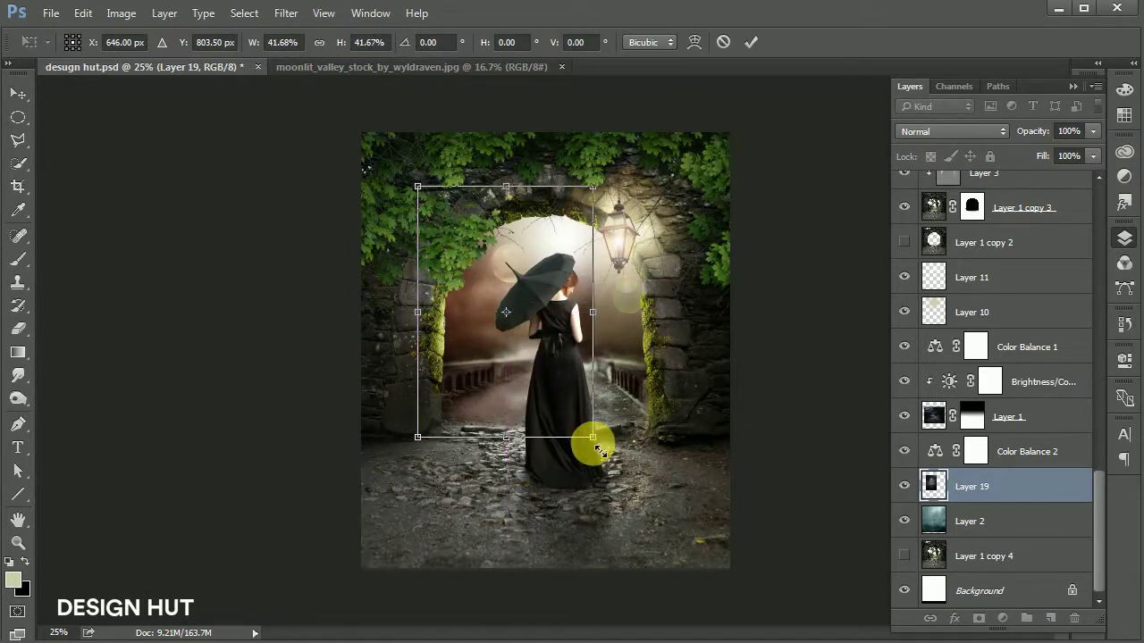
pyautogui.moveTo(592, 437); pyautogui.dragTo(626, 479)
pyautogui.moveTo(563, 407); pyautogui.dragTo(524, 378)
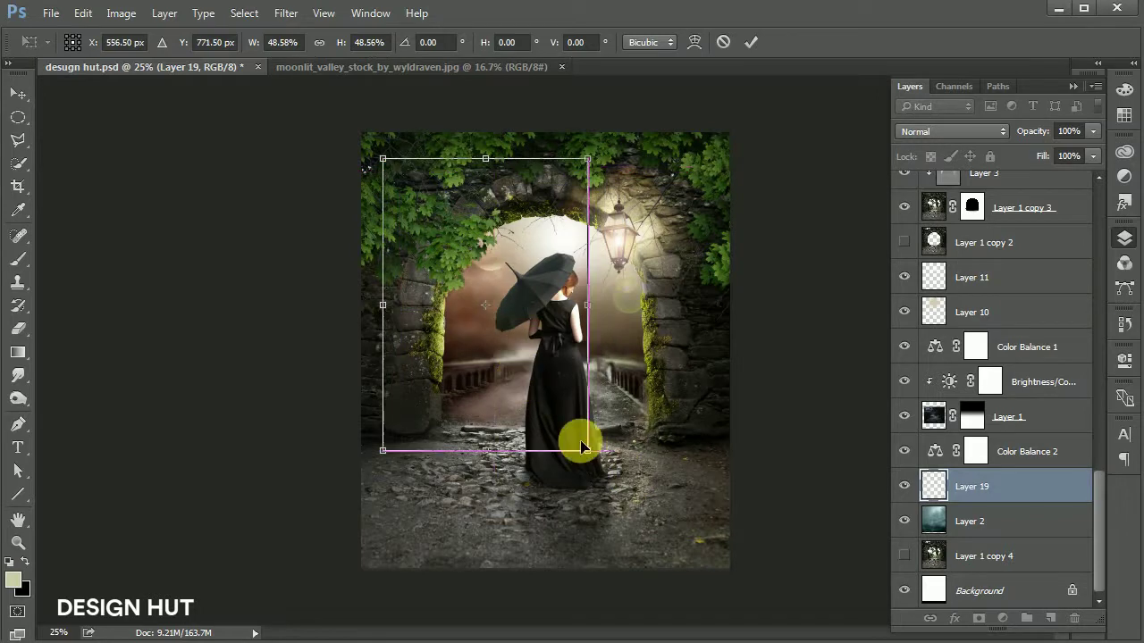
pyautogui.moveTo(594, 447); pyautogui.dragTo(618, 474)
pyautogui.doubleClick(524, 396)
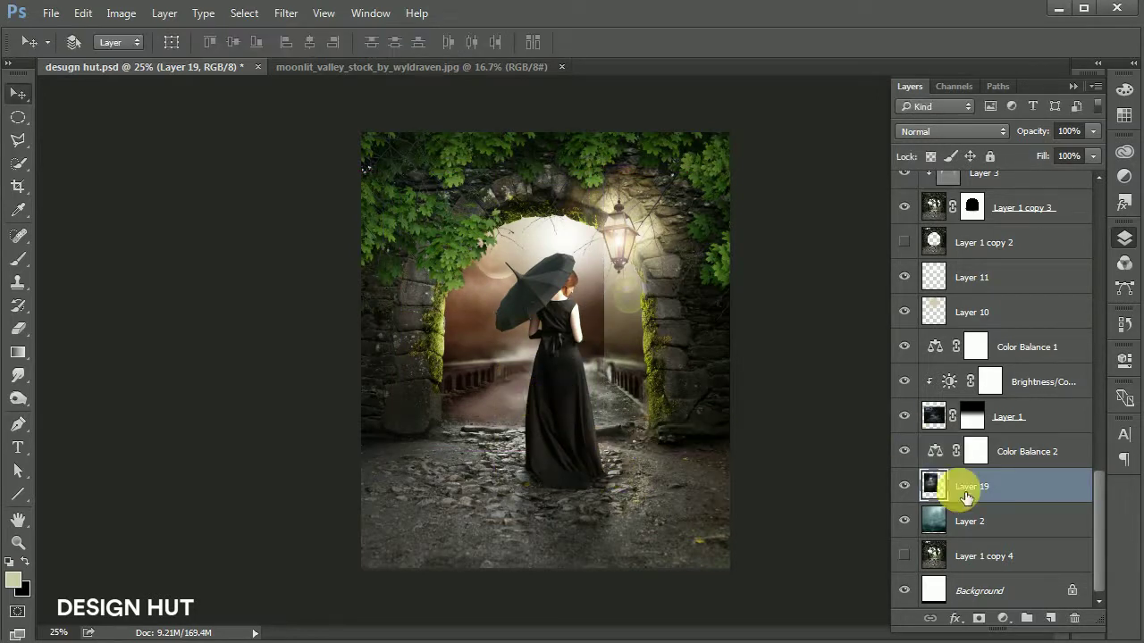
# Fade the valley layer's edges with a radial gradient mask and nudge it into place.
pyautogui.click(980, 620)
pyautogui.click(18, 352)
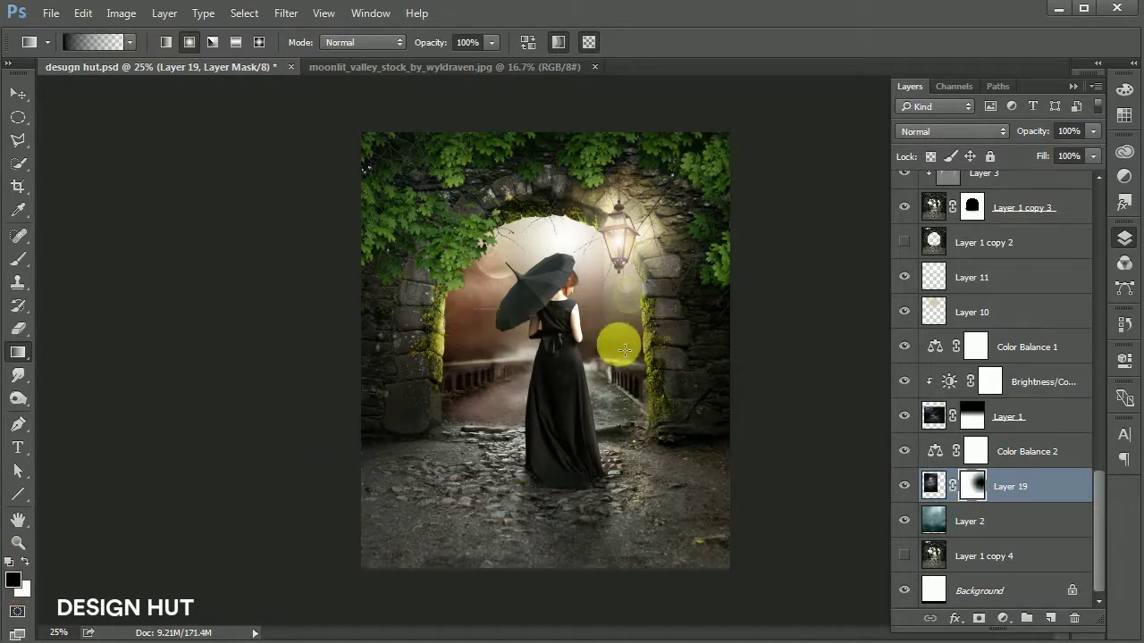
pyautogui.moveTo(620, 345); pyautogui.dragTo(524, 379)
pyautogui.moveTo(653, 333); pyautogui.dragTo(653, 332)
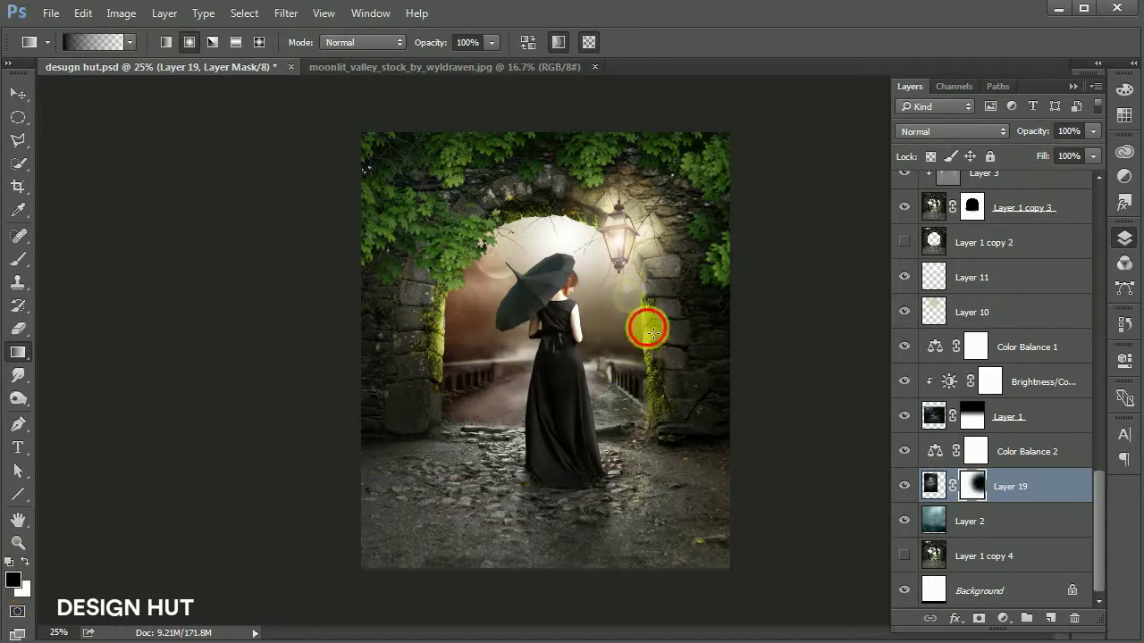
pyautogui.click(18, 93)
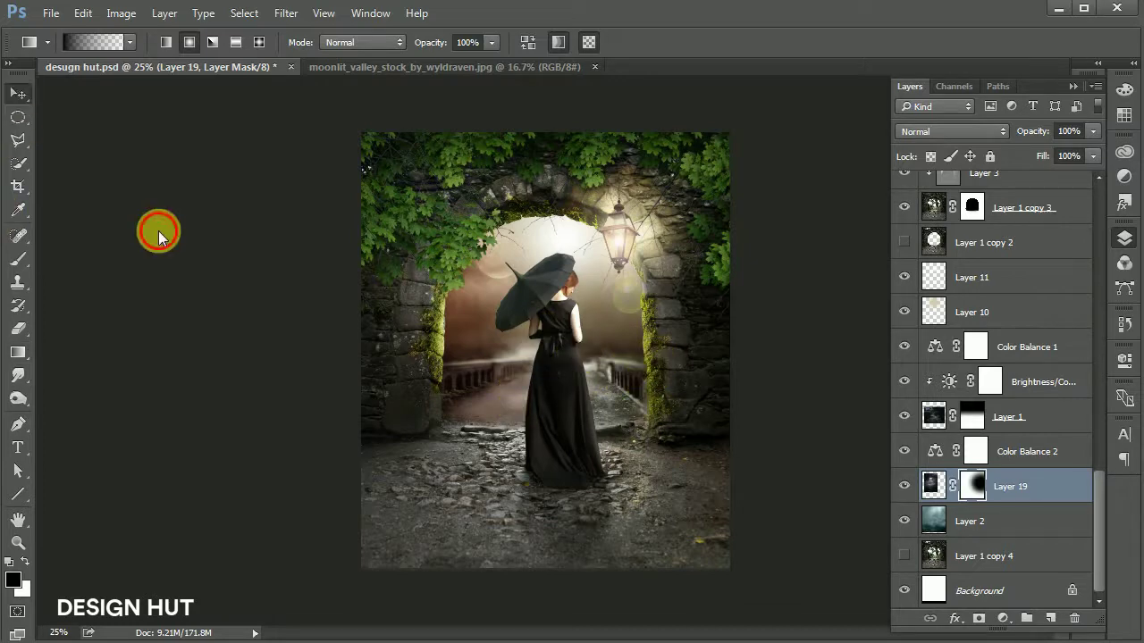
pyautogui.moveTo(158, 230)
pyautogui.mouseDown()
pyautogui.moveTo(604, 302)
pyautogui.moveTo(521, 492)
pyautogui.mouseUp()
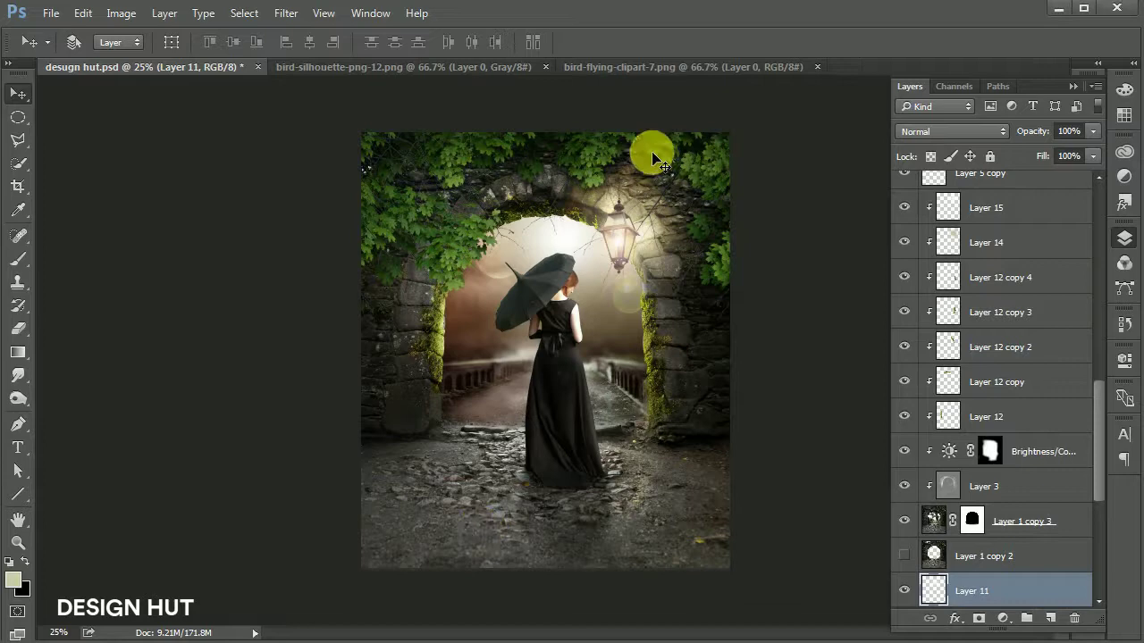
# Lasso the upper birds from the flying birds image and bring them into the composite.
pyautogui.click(681, 68)
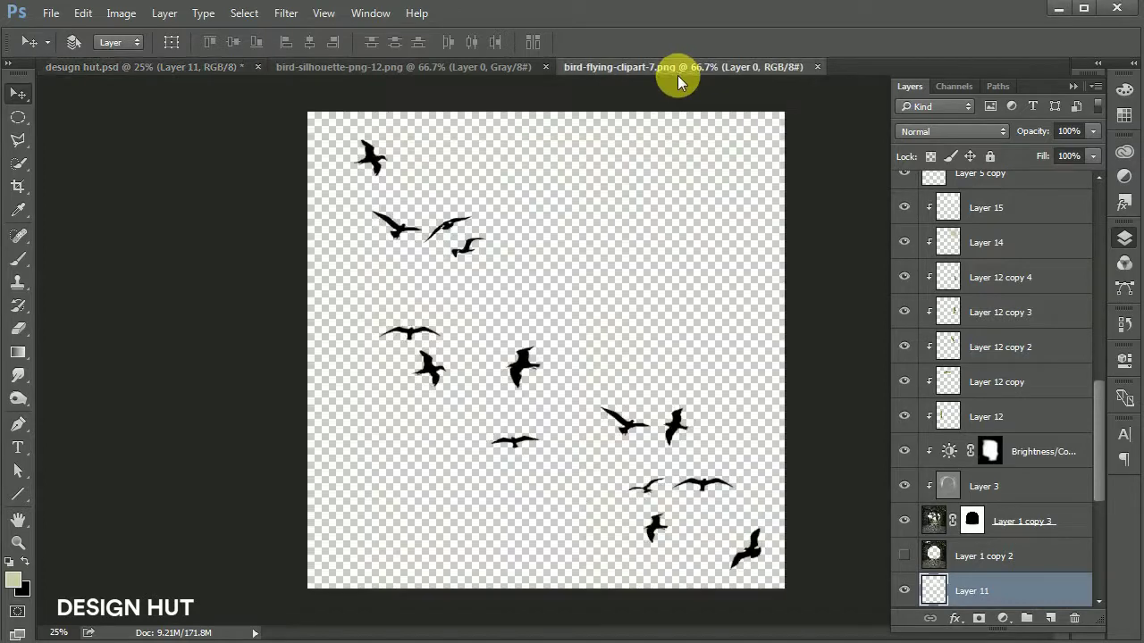
pyautogui.click(19, 145)
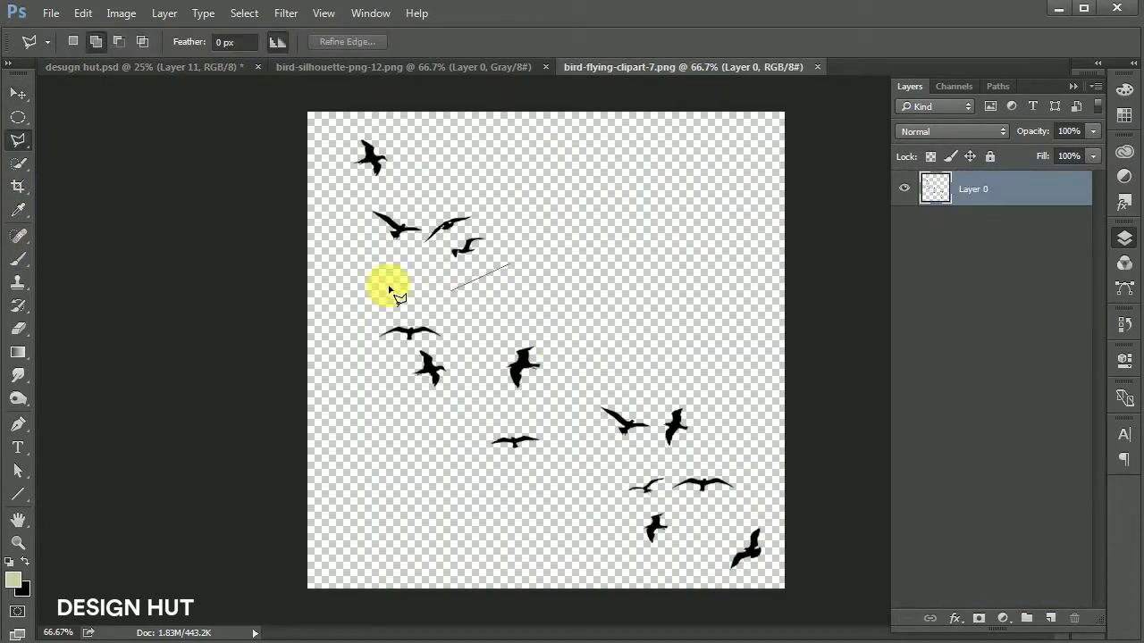
pyautogui.doubleClick(543, 214)
pyautogui.hotkey('ctrl', 'j')
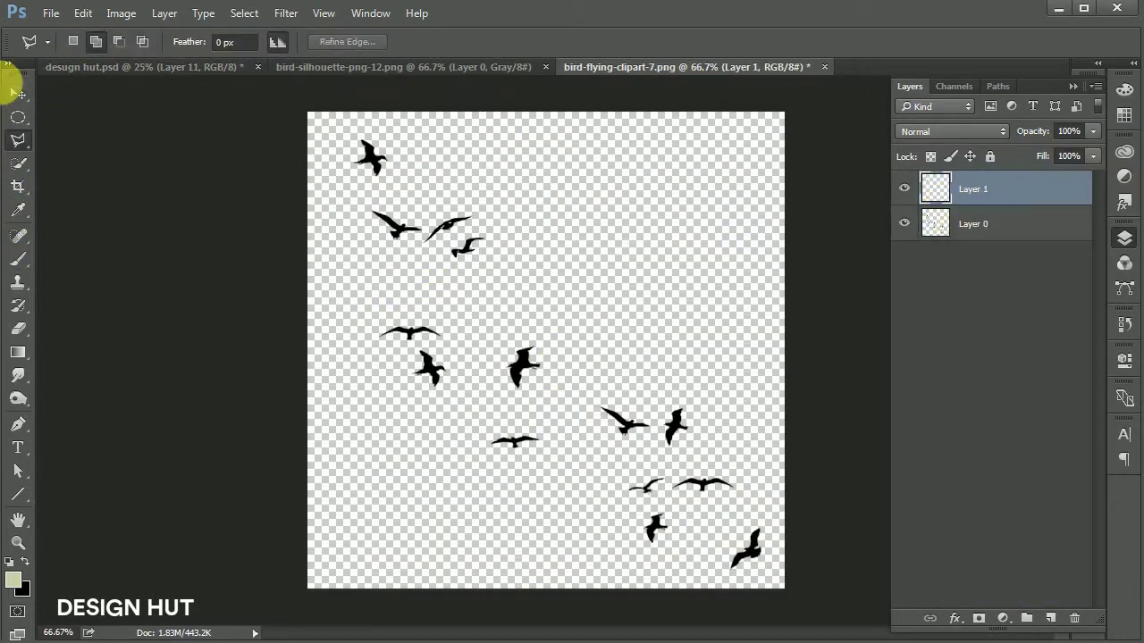
pyautogui.click(18, 93)
pyautogui.moveTo(396, 238)
pyautogui.mouseDown()
pyautogui.moveTo(196, 69)
pyautogui.moveTo(531, 319)
pyautogui.moveTo(507, 304)
pyautogui.mouseUp()
# Shrink the bird flock and place it up and right under the arch.
pyautogui.hotkey('ctrl', 't')
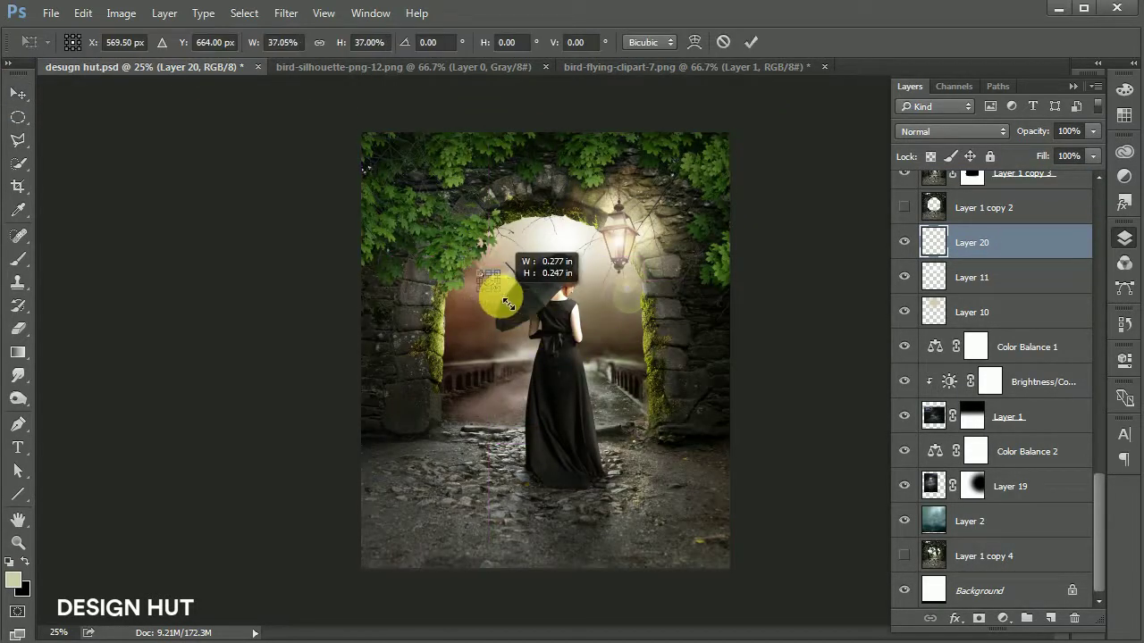
pyautogui.press('Return')
pyautogui.scroll(4, 503, 298)
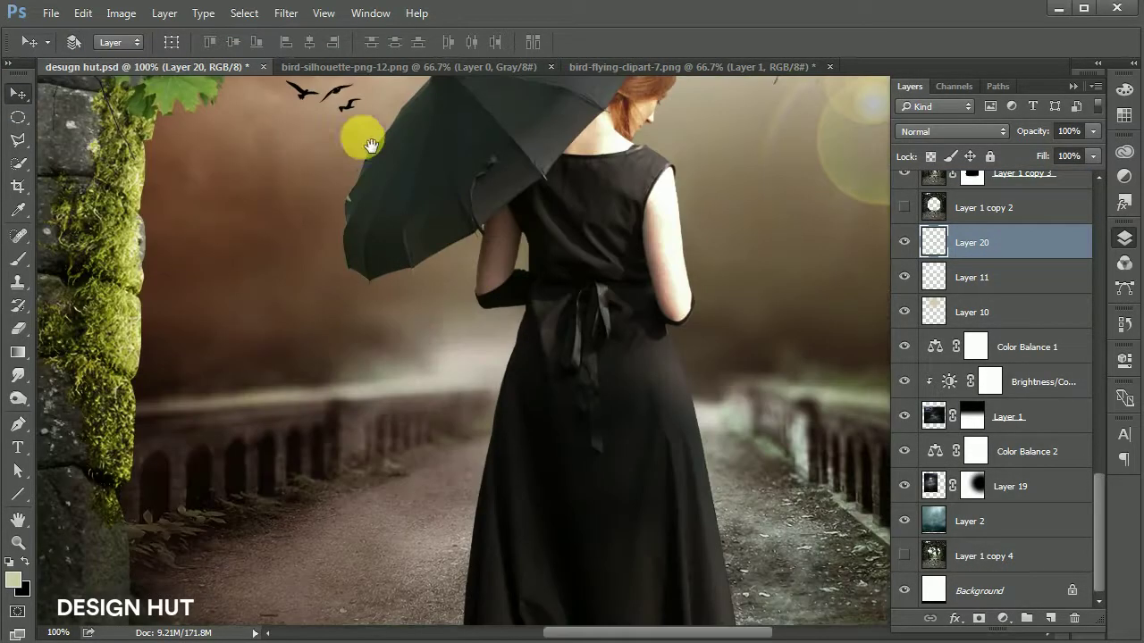
pyautogui.moveTo(358, 130); pyautogui.dragTo(362, 416)
pyautogui.hotkey('ctrl', '-')
pyautogui.hotkey('ctrl', '-')
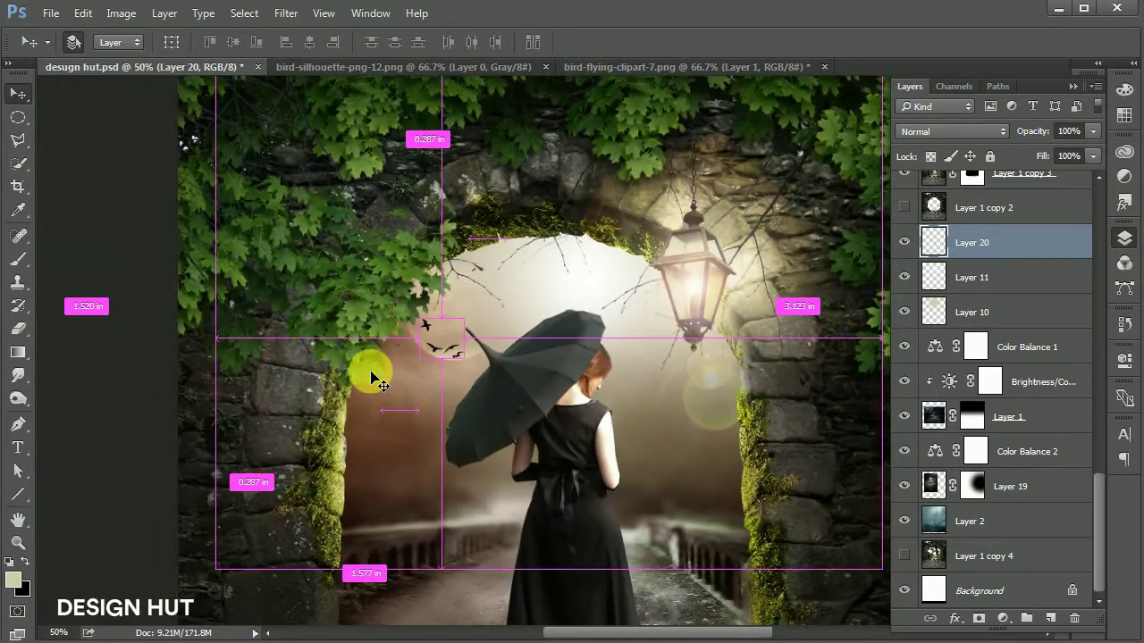
pyautogui.hotkey('ctrl', '-')
pyautogui.scroll(-2, 395, 314)
pyautogui.hotkey('ctrl', 't')
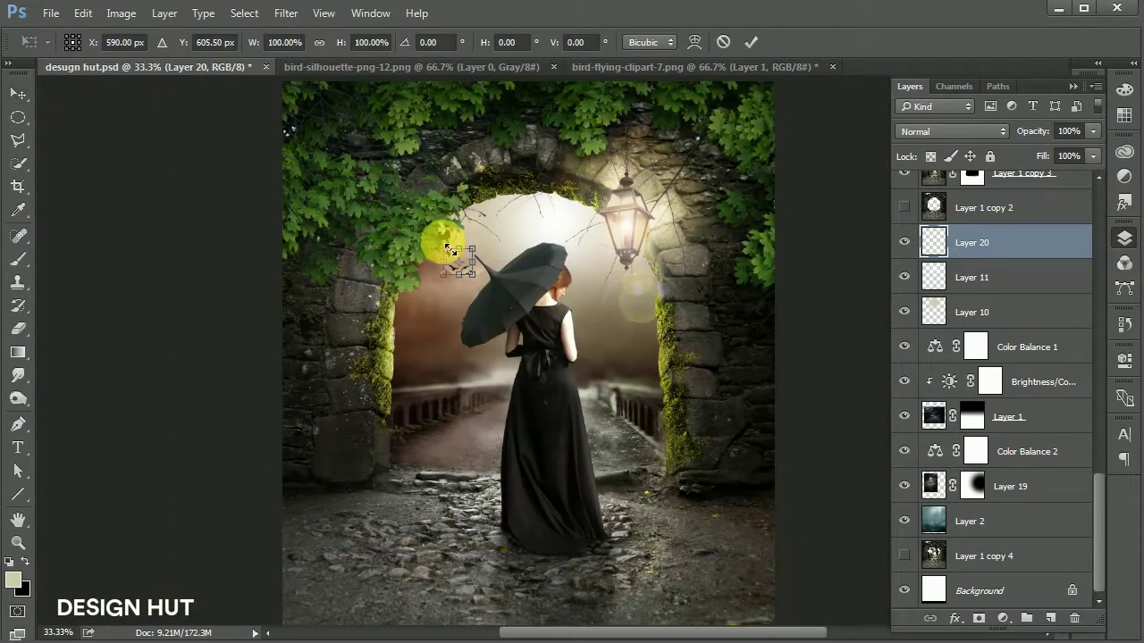
pyautogui.moveTo(449, 250); pyautogui.dragTo(458, 285)
pyautogui.press('Return')
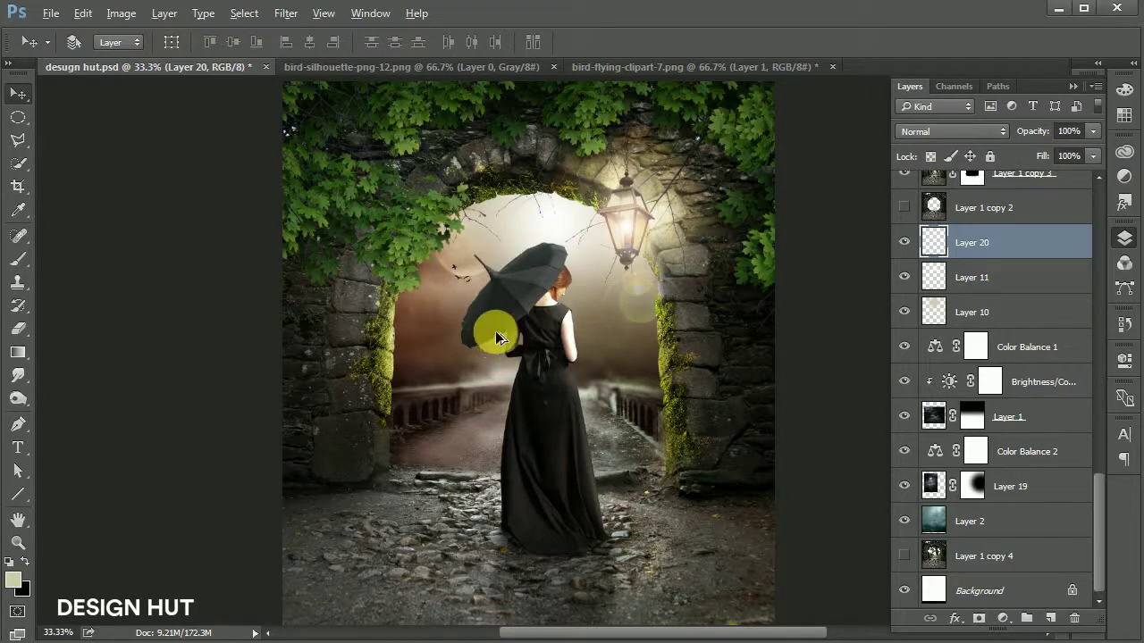
pyautogui.moveTo(498, 338); pyautogui.dragTo(531, 281)
# Add a horizontally flipped copy of the birds near the lamp and save.
pyautogui.moveTo(558, 381); pyautogui.dragTo(515, 361)
pyautogui.moveTo(485, 241)
pyautogui.mouseDown()
pyautogui.moveTo(547, 269)
pyautogui.moveTo(543, 257)
pyautogui.mouseUp()
pyautogui.hotkey('ctrl', 't')
pyautogui.rightClick(490, 202)
pyautogui.click(604, 475)
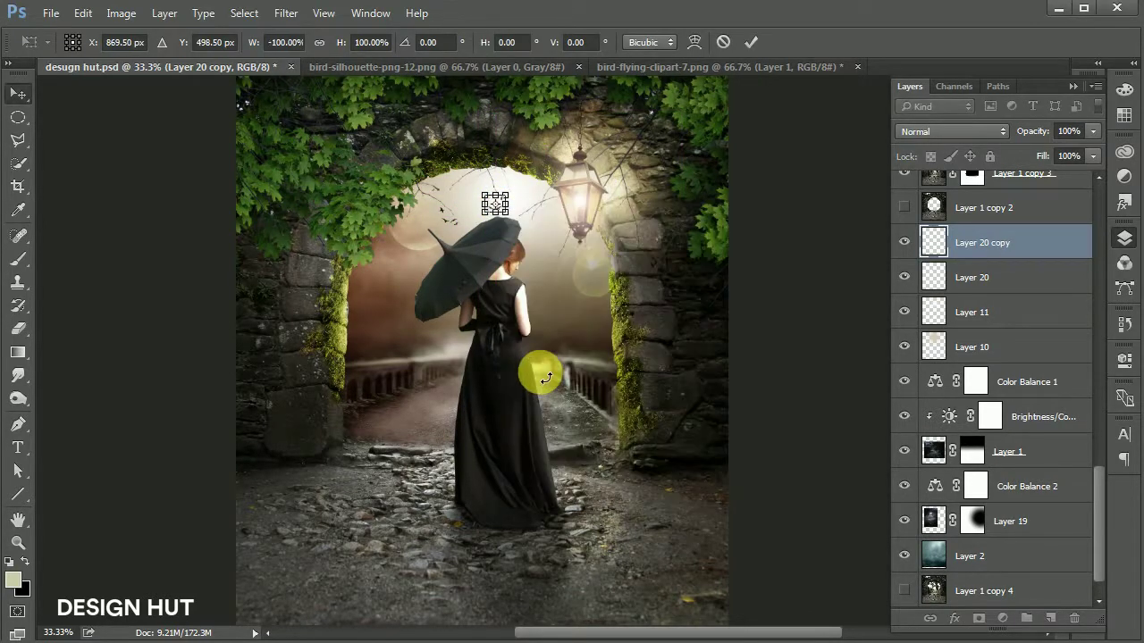
pyautogui.moveTo(531, 337); pyautogui.dragTo(515, 320)
pyautogui.press('Return')
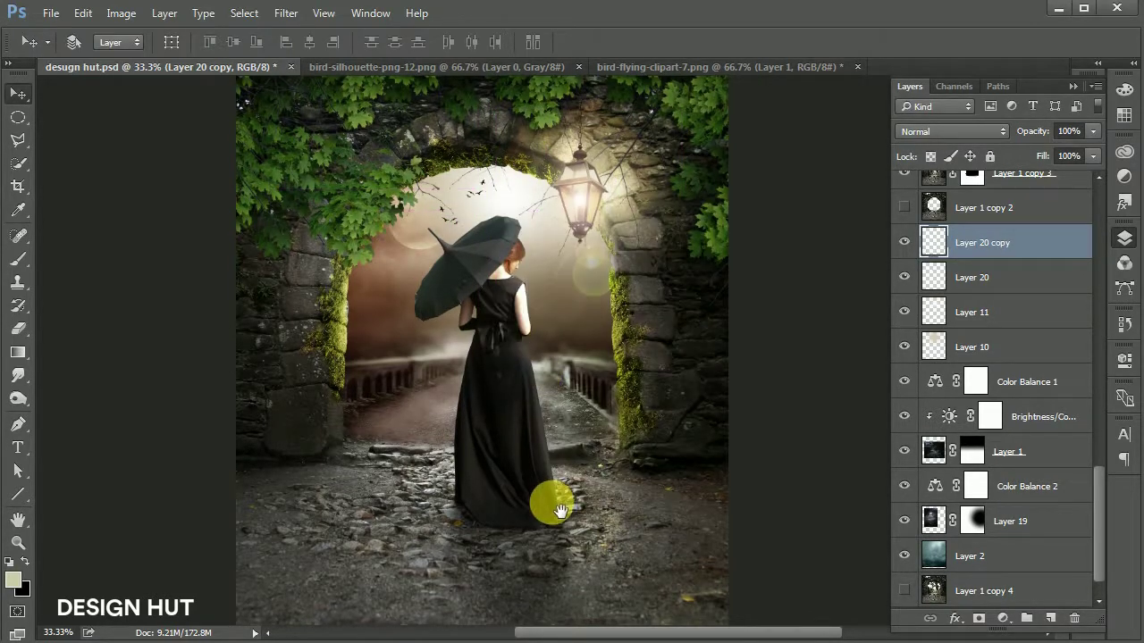
pyautogui.hotkey('ctrl', 's')
pyautogui.hotkey('ctrl', '-')
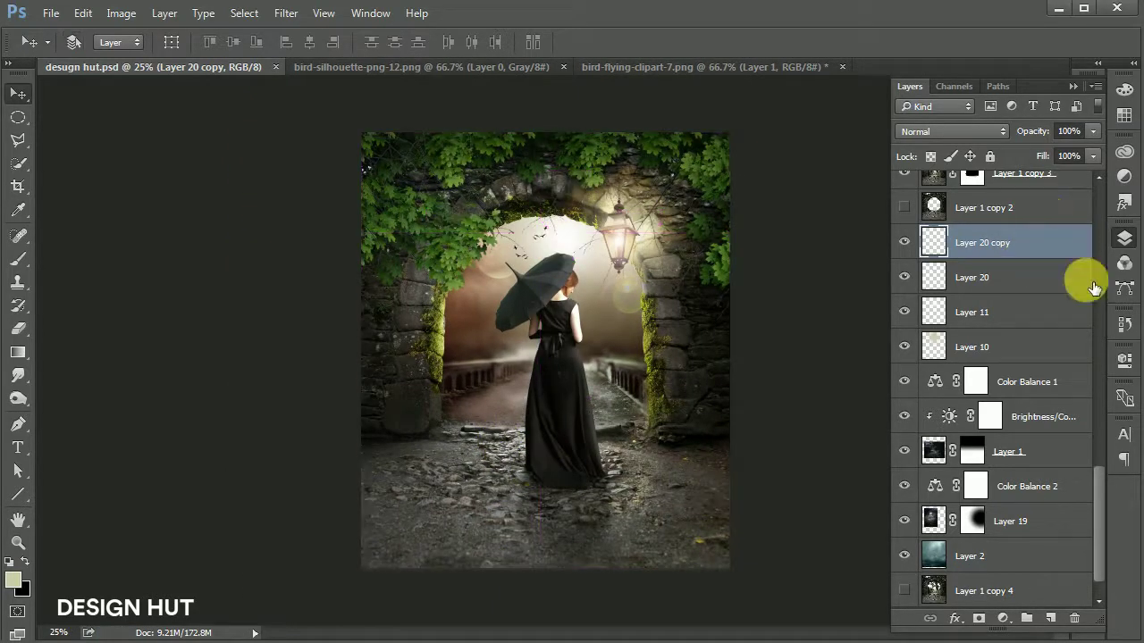
# Add a Kodak 5218 Color Lookup adjustment at 75% opacity on top of the stack.
pyautogui.scroll(5, 1085, 284)
pyautogui.scroll(5, 1073, 233)
pyautogui.click(1061, 193)
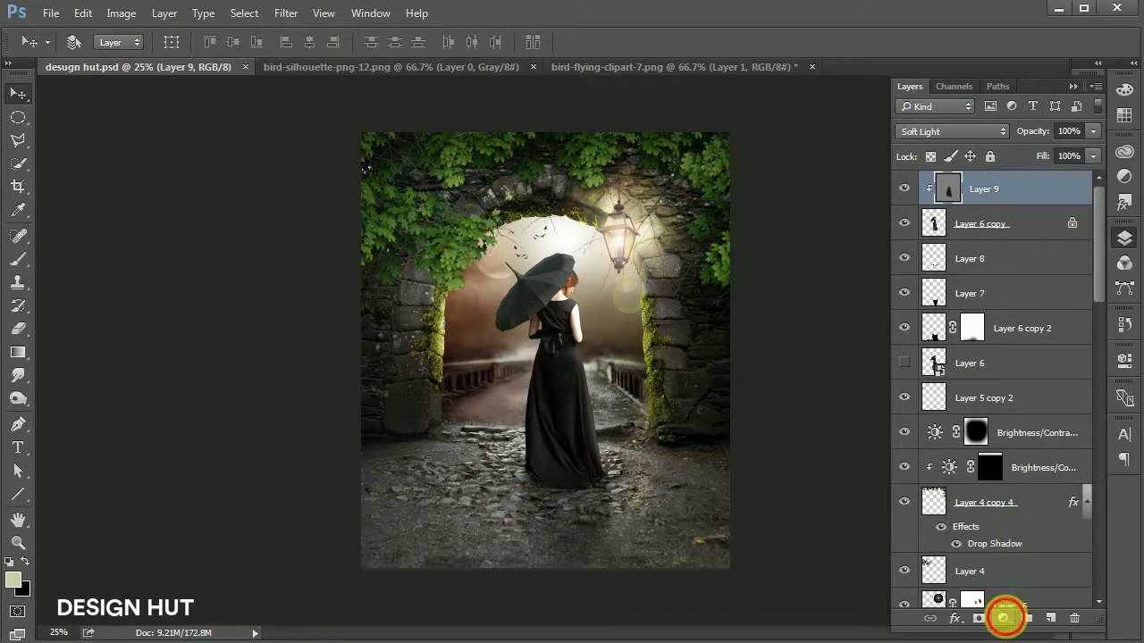
pyautogui.click(1004, 618)
pyautogui.click(978, 423)
pyautogui.click(993, 369)
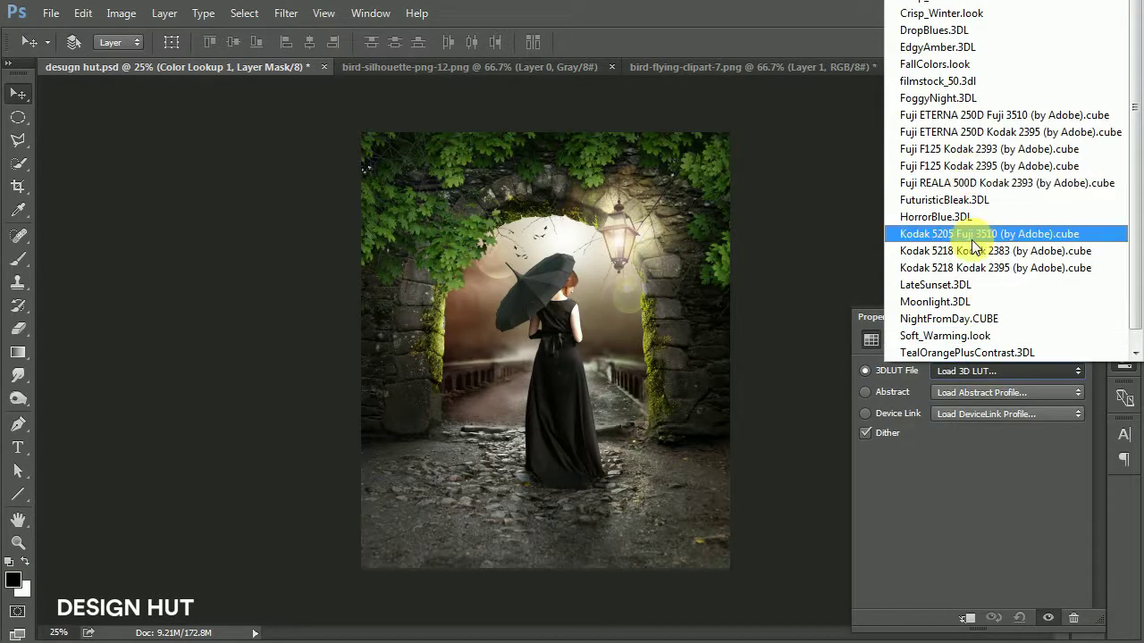
pyautogui.click(976, 251)
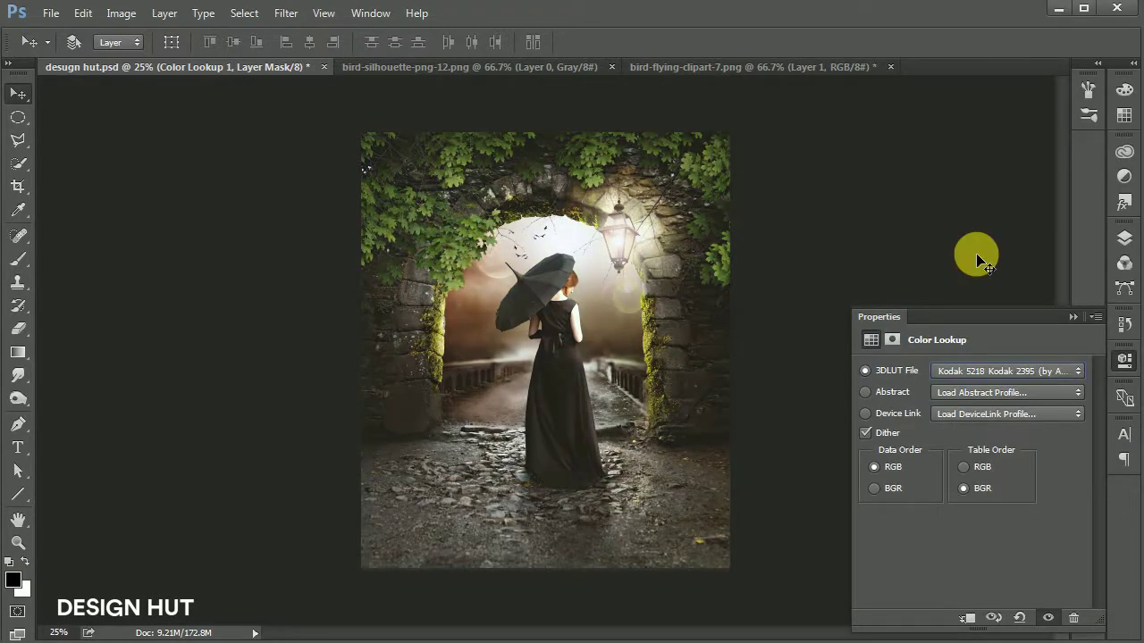
pyautogui.click(1124, 238)
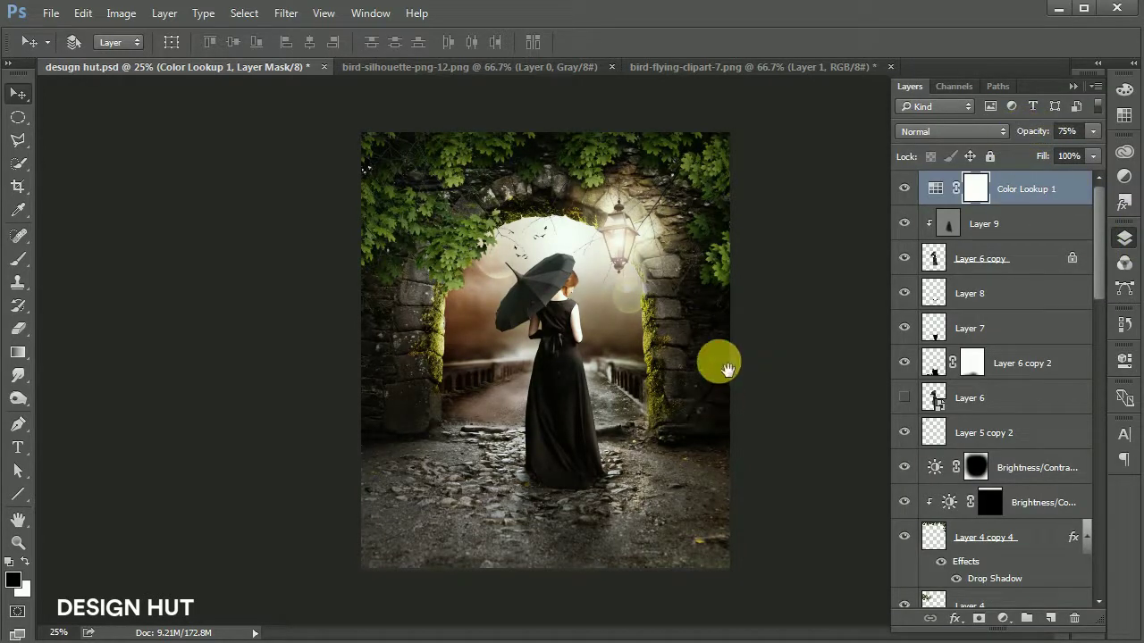
# Create a new layer above Layer 15 clipped to the layer below.
pyautogui.moveTo(1097, 286); pyautogui.dragTo(1084, 499)
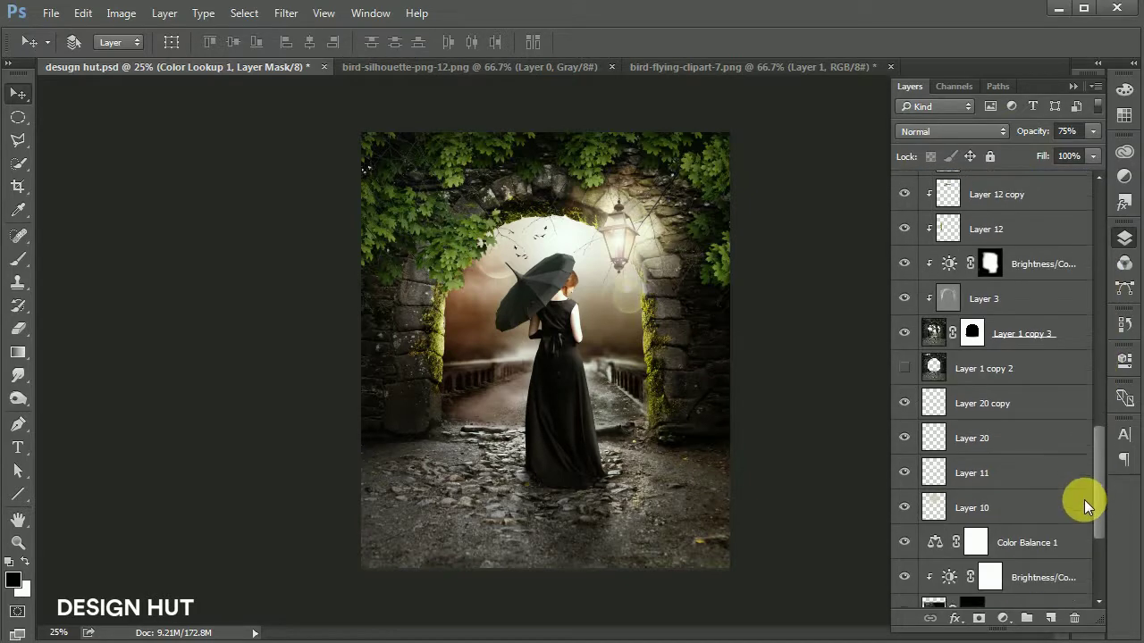
pyautogui.click(1028, 333)
pyautogui.click(1041, 263)
pyautogui.moveTo(1106, 459); pyautogui.dragTo(1096, 375)
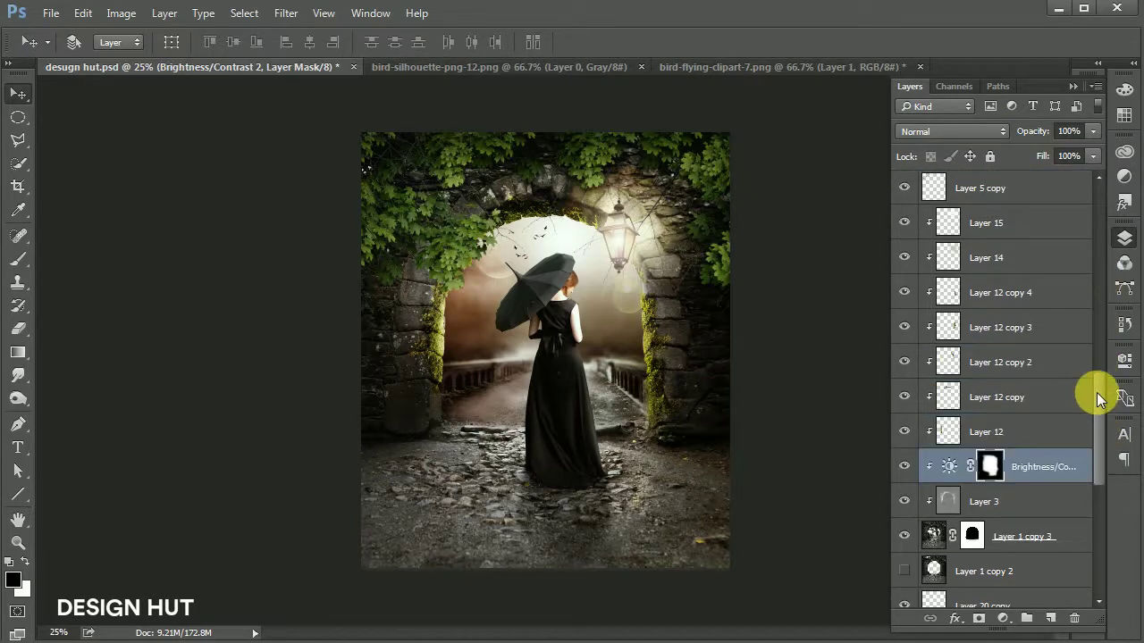
pyautogui.click(1039, 294)
pyautogui.click(1051, 619)
pyautogui.keyDown('alt'); pyautogui.click(1057, 206); pyautogui.keyUp('alt')
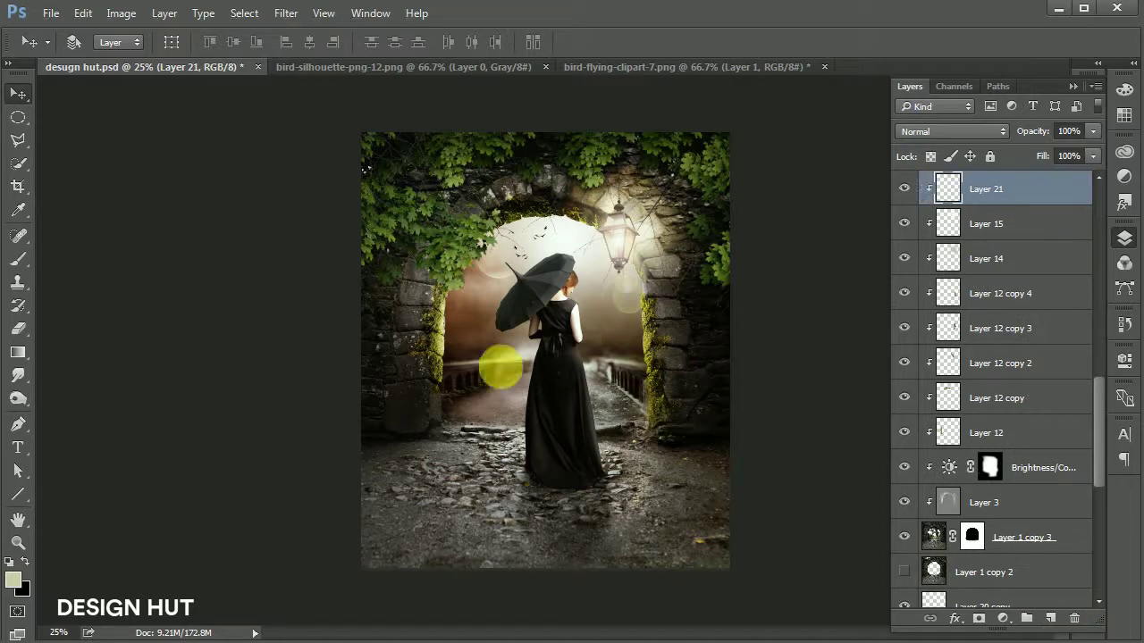
pyautogui.click(18, 261)
# Set Layer 21 to Soft Light, brush pale glow over the lower-right cobblestones, and save.
pyautogui.click(931, 134)
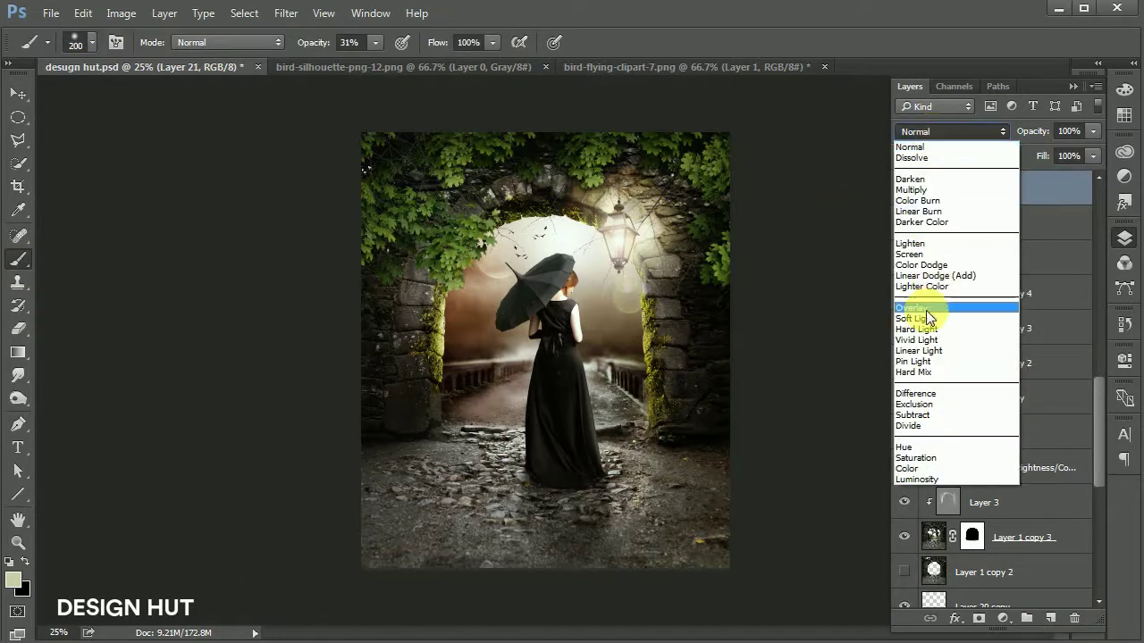
pyautogui.click(924, 312)
pyautogui.press(']')
pyautogui.press(']')
pyautogui.press(']')
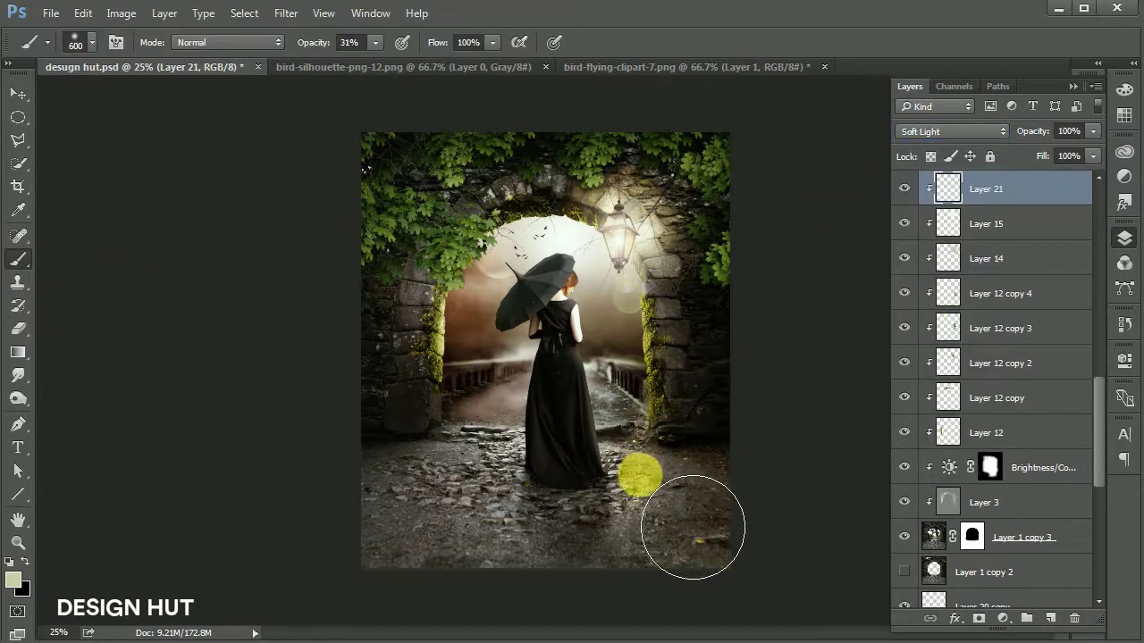
pyautogui.moveTo(696, 526)
pyautogui.mouseDown()
pyautogui.moveTo(745, 513)
pyautogui.moveTo(746, 437)
pyautogui.moveTo(707, 536)
pyautogui.moveTo(740, 474)
pyautogui.mouseUp()
pyautogui.moveTo(715, 568); pyautogui.dragTo(739, 520)
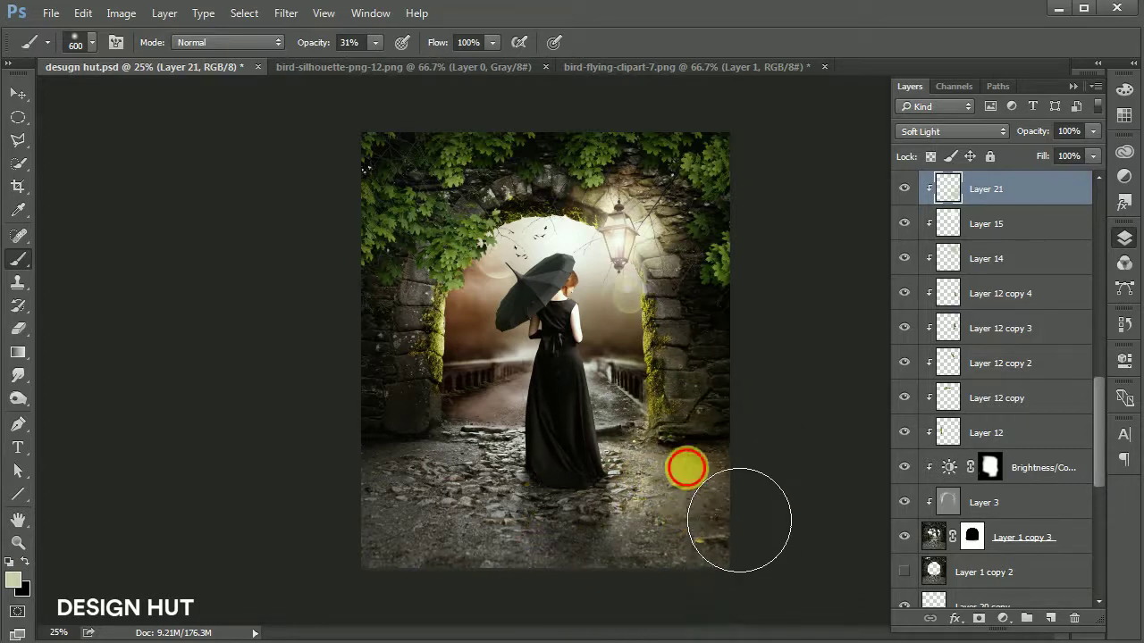
pyautogui.click(18, 93)
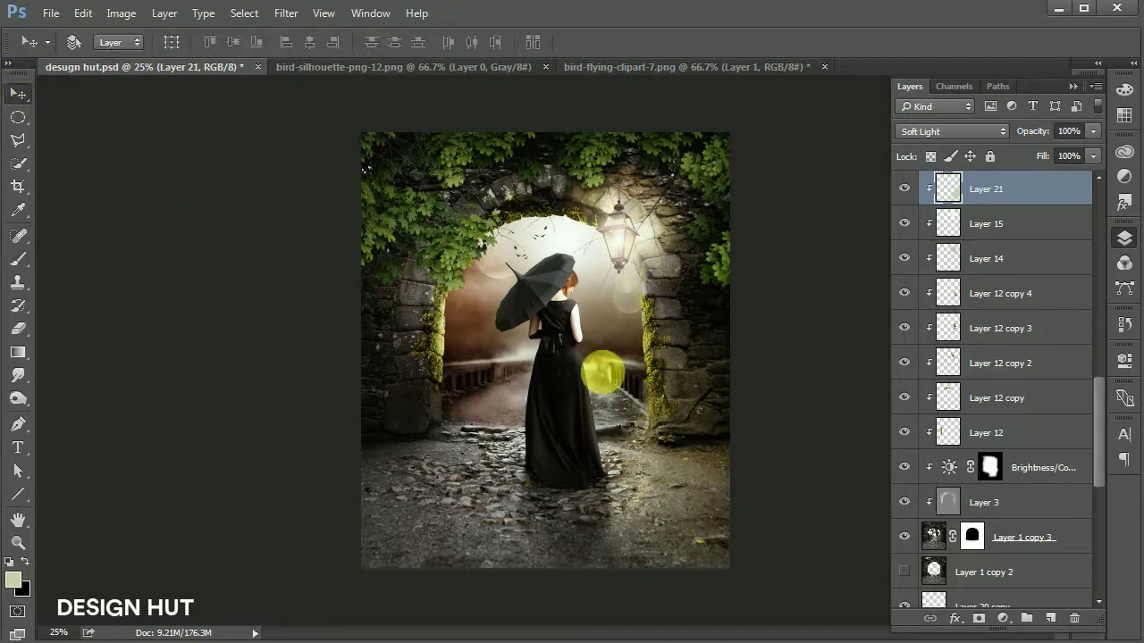
pyautogui.hotkey('ctrl', 's')
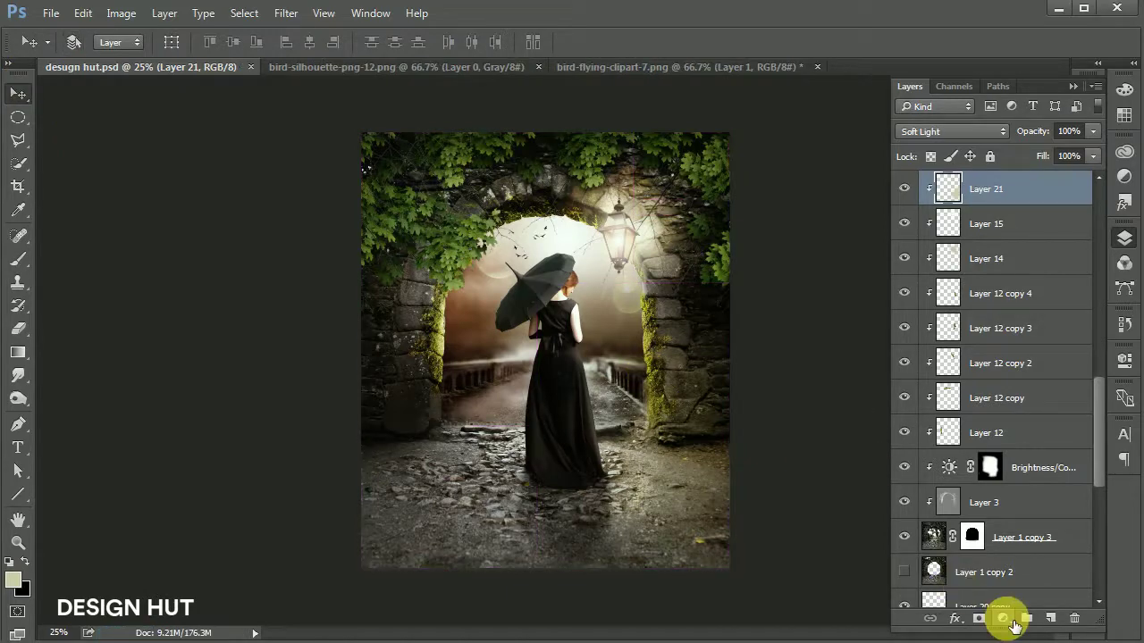
pyautogui.moveTo(1098, 426); pyautogui.dragTo(1098, 184)
# Add a Brightness/Contrast adjustment above Color Lookup 1 with Brightness -50 and raised contrast.
pyautogui.click(1045, 188)
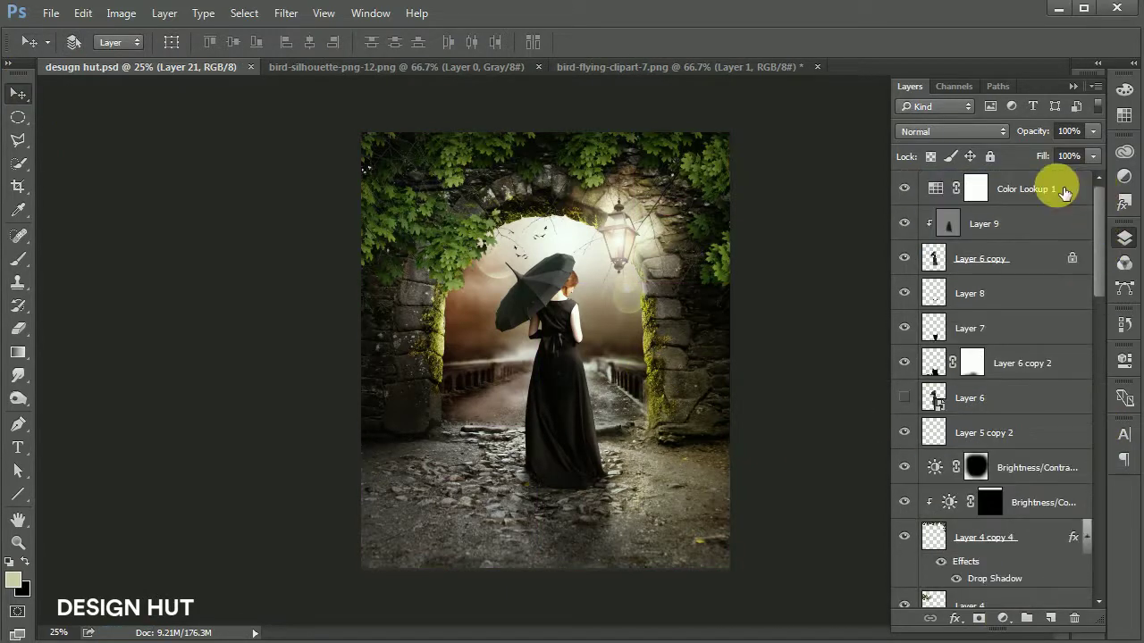
pyautogui.click(1003, 618)
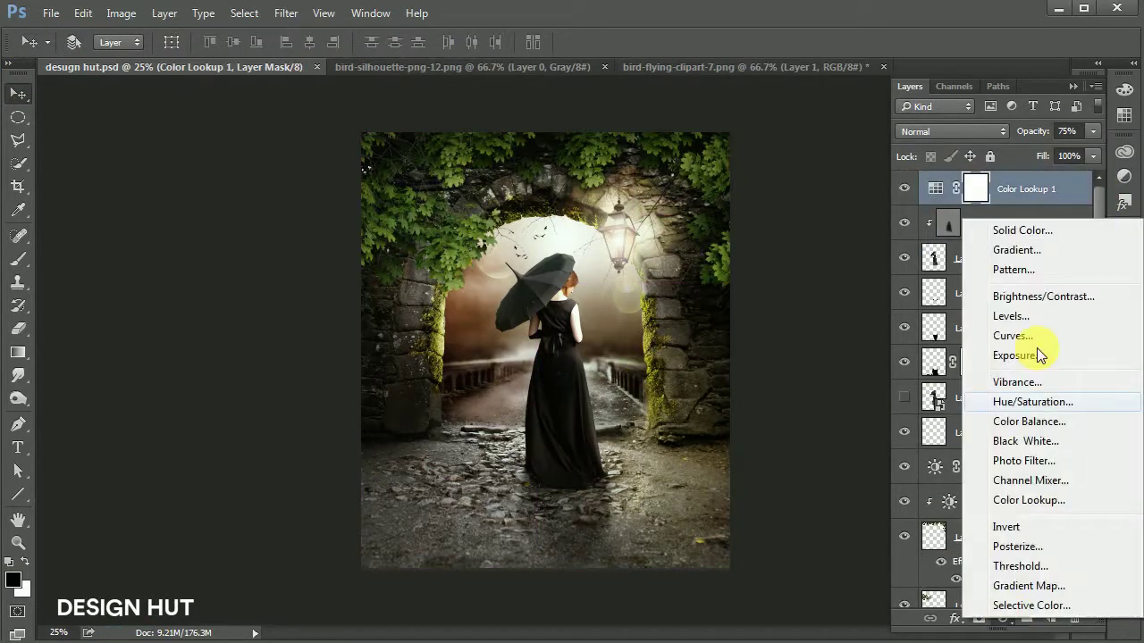
pyautogui.click(1048, 301)
pyautogui.moveTo(1005, 412)
pyautogui.mouseDown()
pyautogui.moveTo(956, 421)
pyautogui.moveTo(1007, 452)
pyautogui.mouseUp()
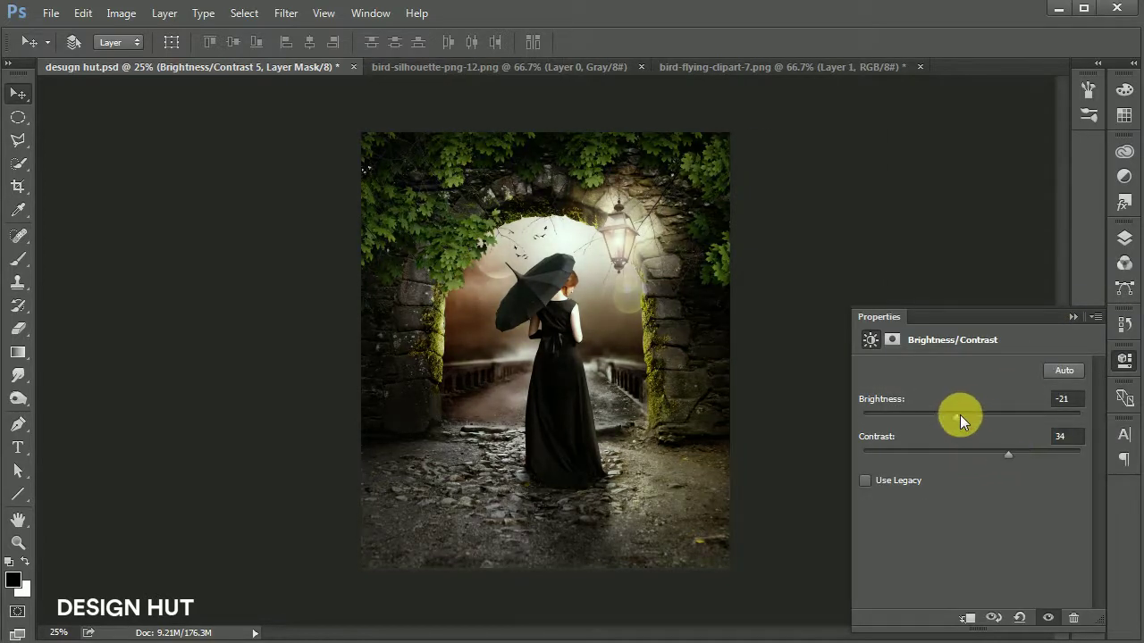
pyautogui.moveTo(960, 414); pyautogui.dragTo(936, 415)
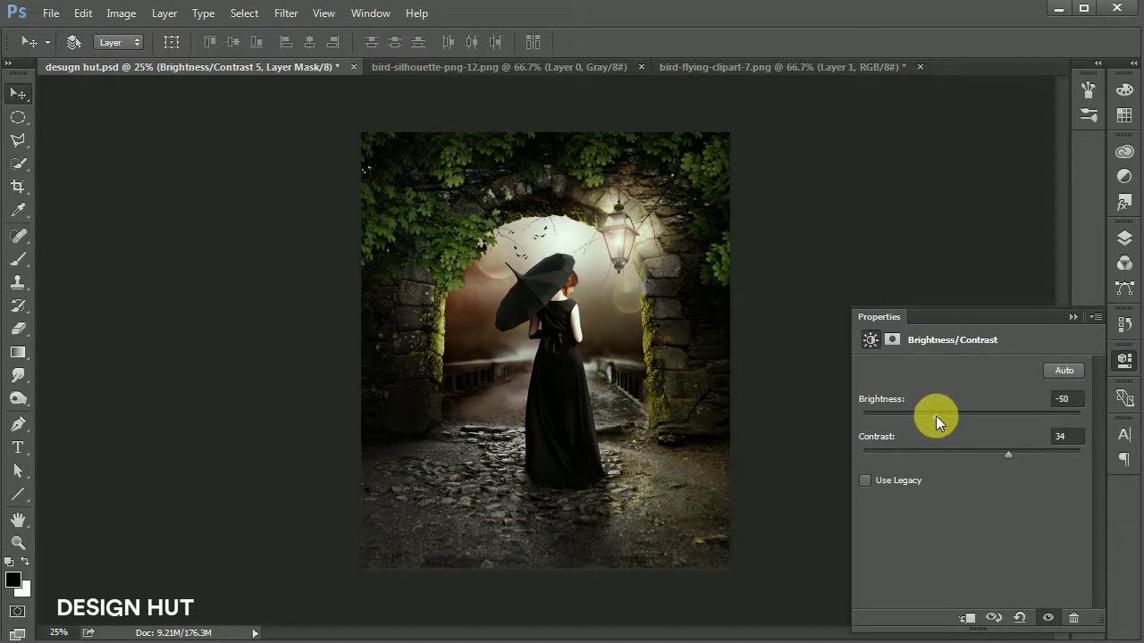
pyautogui.moveTo(1007, 451); pyautogui.dragTo(1019, 453)
pyautogui.click(1124, 238)
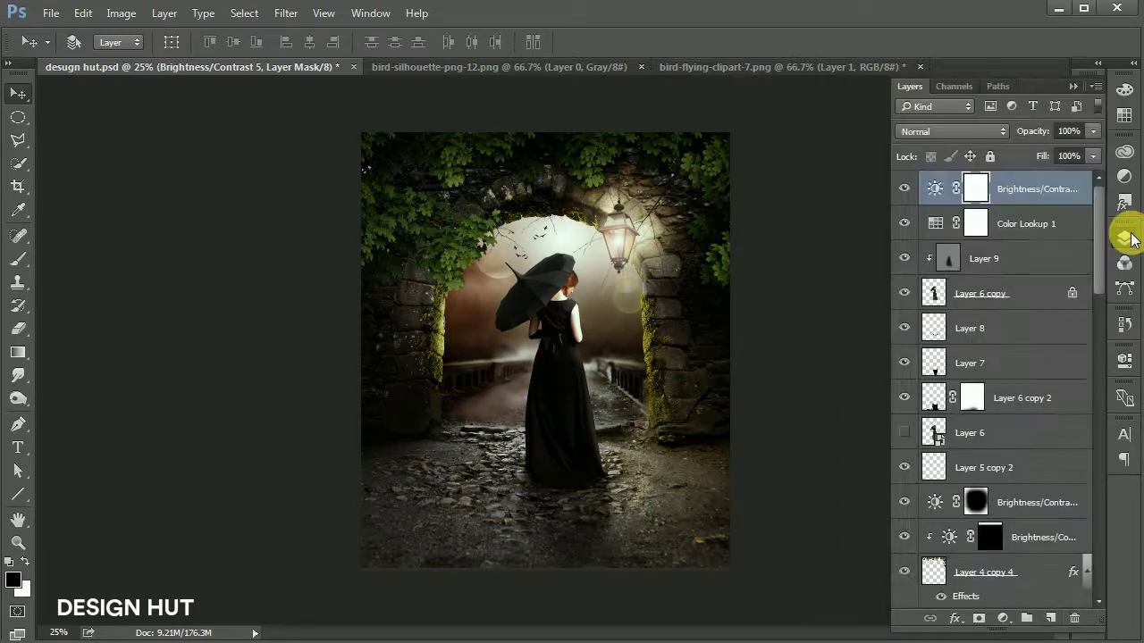
# Paint its mask to keep light on the woman, arch centre and upper-left foliage.
pyautogui.click(18, 258)
pyautogui.moveTo(467, 263); pyautogui.dragTo(510, 365)
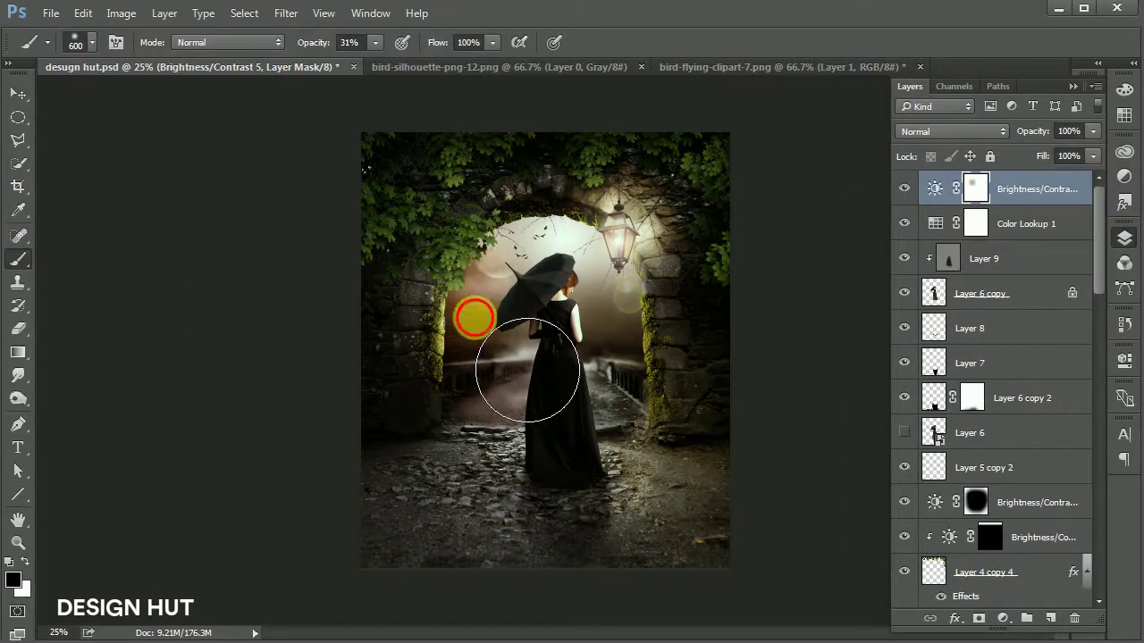
pyautogui.moveTo(631, 419)
pyautogui.mouseDown()
pyautogui.moveTo(684, 402)
pyautogui.moveTo(651, 473)
pyautogui.moveTo(557, 510)
pyautogui.moveTo(620, 521)
pyautogui.moveTo(613, 543)
pyautogui.moveTo(672, 332)
pyautogui.moveTo(606, 313)
pyautogui.moveTo(575, 258)
pyautogui.moveTo(736, 277)
pyautogui.moveTo(669, 380)
pyautogui.moveTo(715, 340)
pyautogui.moveTo(742, 472)
pyautogui.moveTo(619, 497)
pyautogui.moveTo(500, 494)
pyautogui.moveTo(495, 404)
pyautogui.moveTo(728, 477)
pyautogui.moveTo(656, 478)
pyautogui.mouseUp()
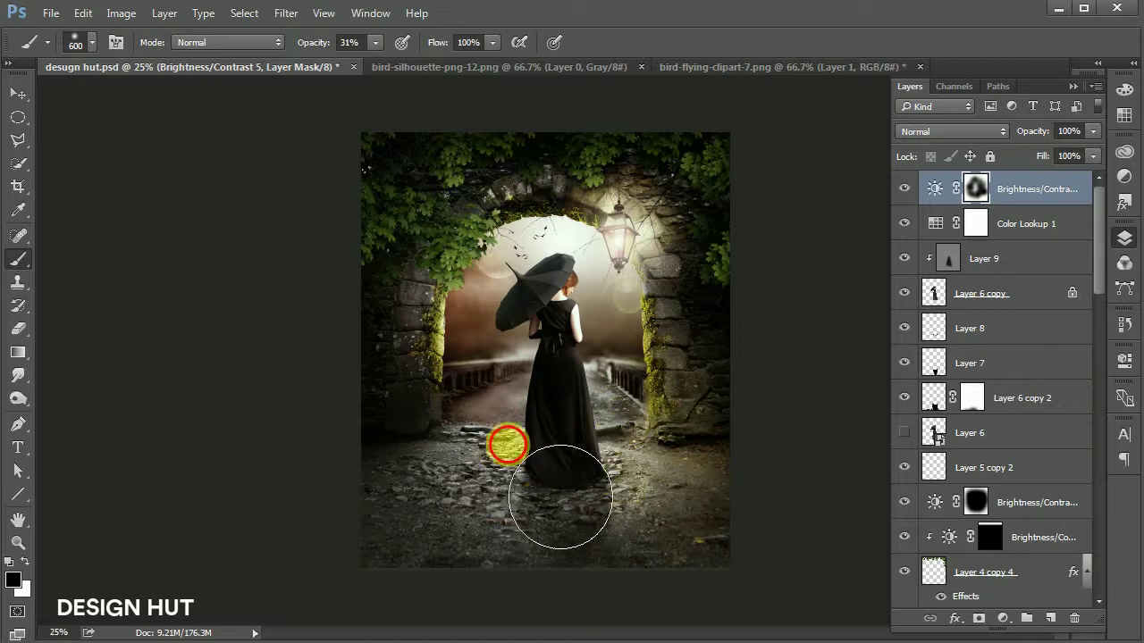
pyautogui.click(21, 93)
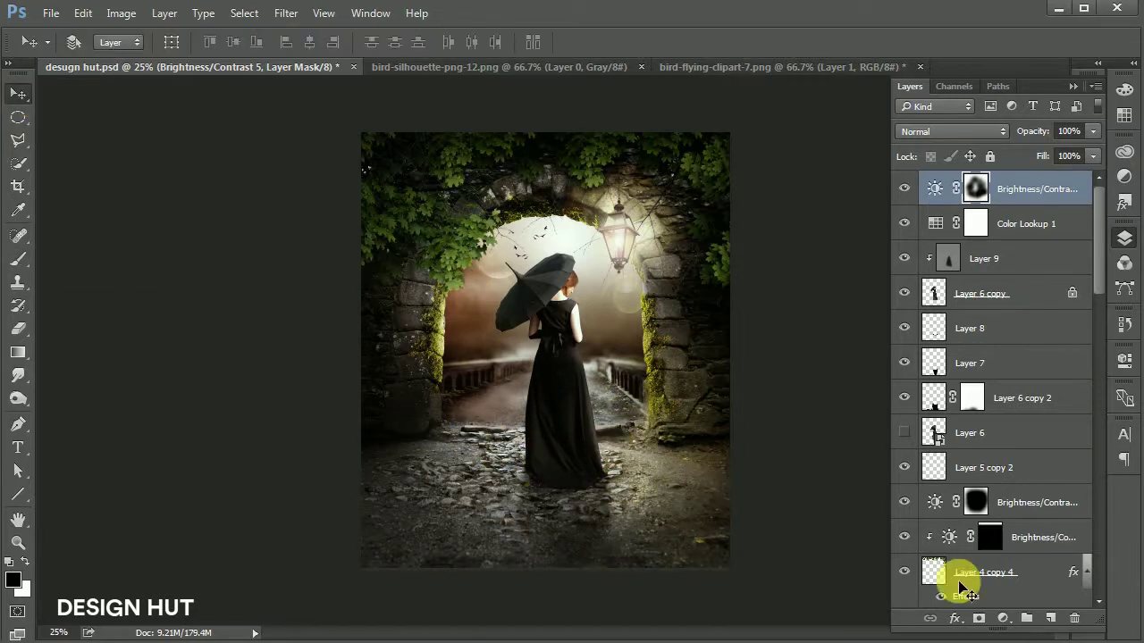
pyautogui.click(20, 266)
pyautogui.moveTo(669, 396)
pyautogui.mouseDown()
pyautogui.moveTo(605, 510)
pyautogui.moveTo(548, 420)
pyautogui.moveTo(591, 463)
pyautogui.moveTo(585, 503)
pyautogui.mouseUp()
pyautogui.click(409, 221)
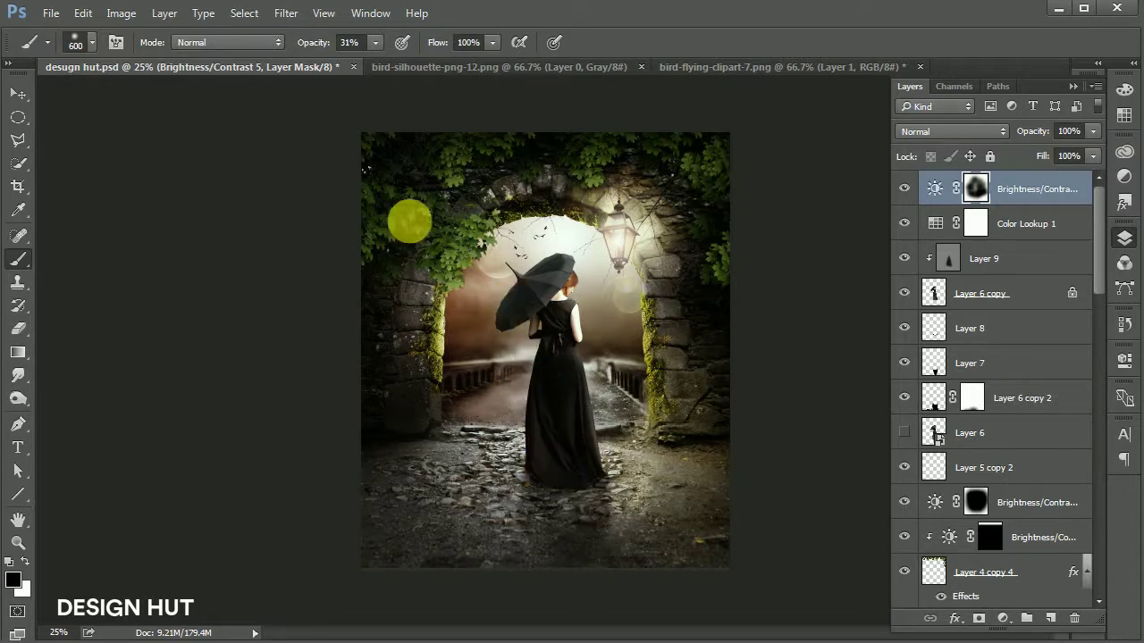
pyautogui.click(421, 123)
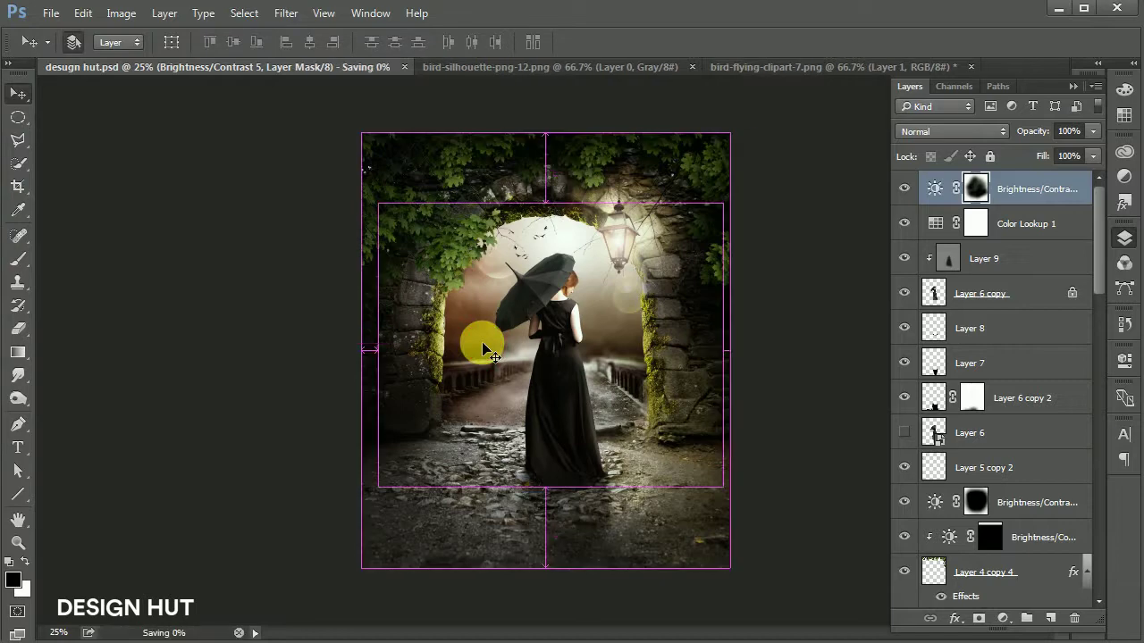
pyautogui.click(1003, 618)
# Add a Violet, Orange gradient fill in Screen mode at 15% opacity and save.
pyautogui.click(1014, 247)
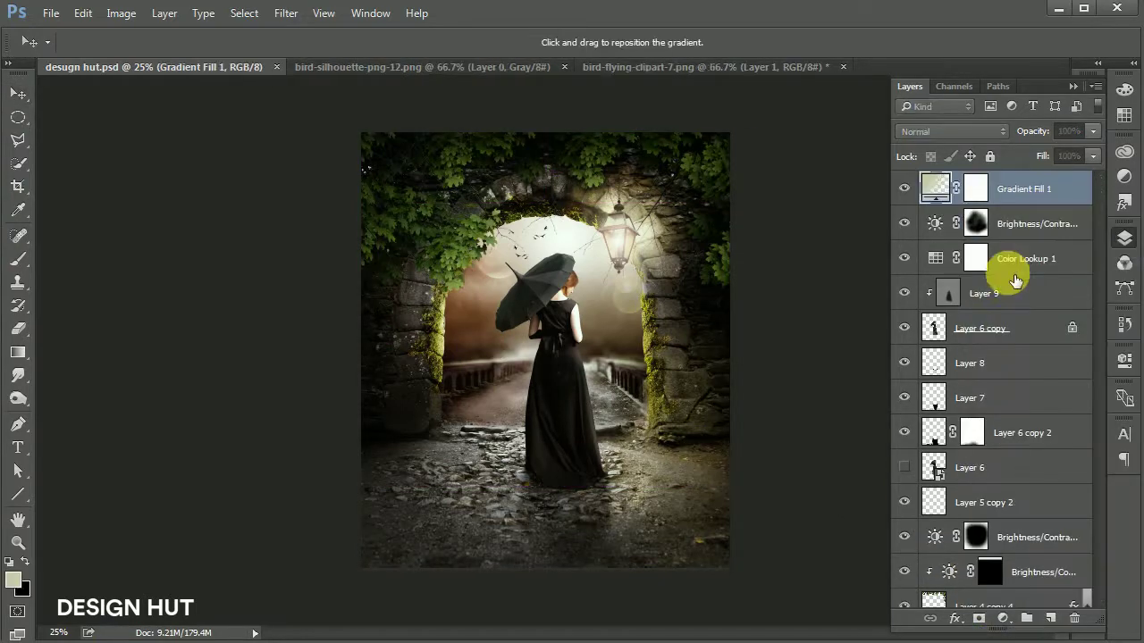
pyautogui.click(554, 113)
pyautogui.click(843, 268)
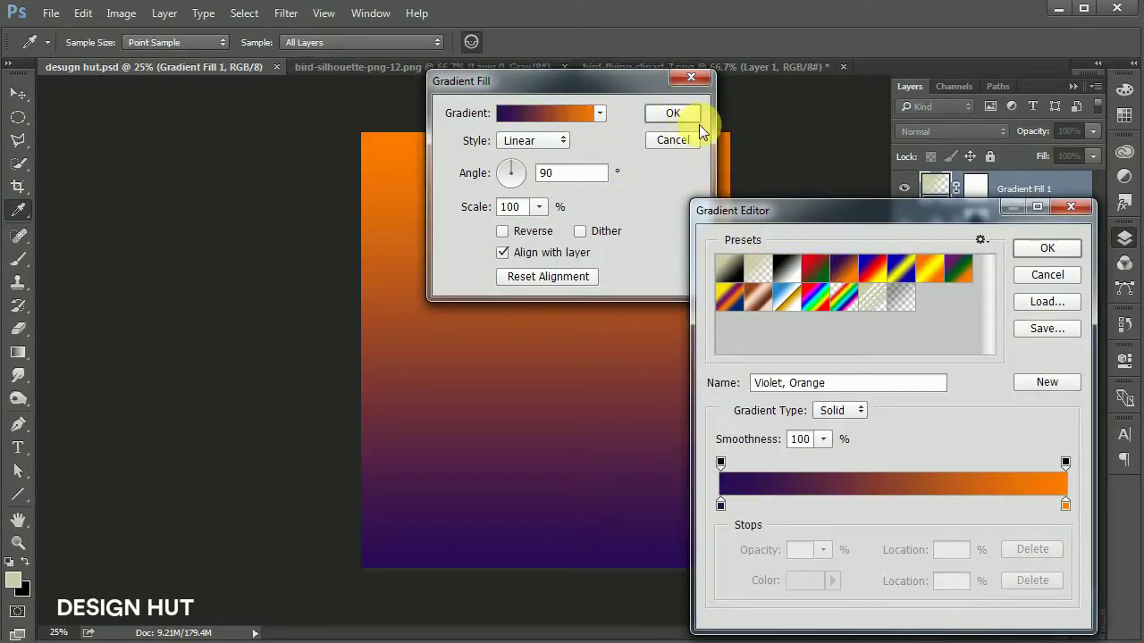
pyautogui.click(673, 113)
pyautogui.click(921, 131)
pyautogui.click(970, 254)
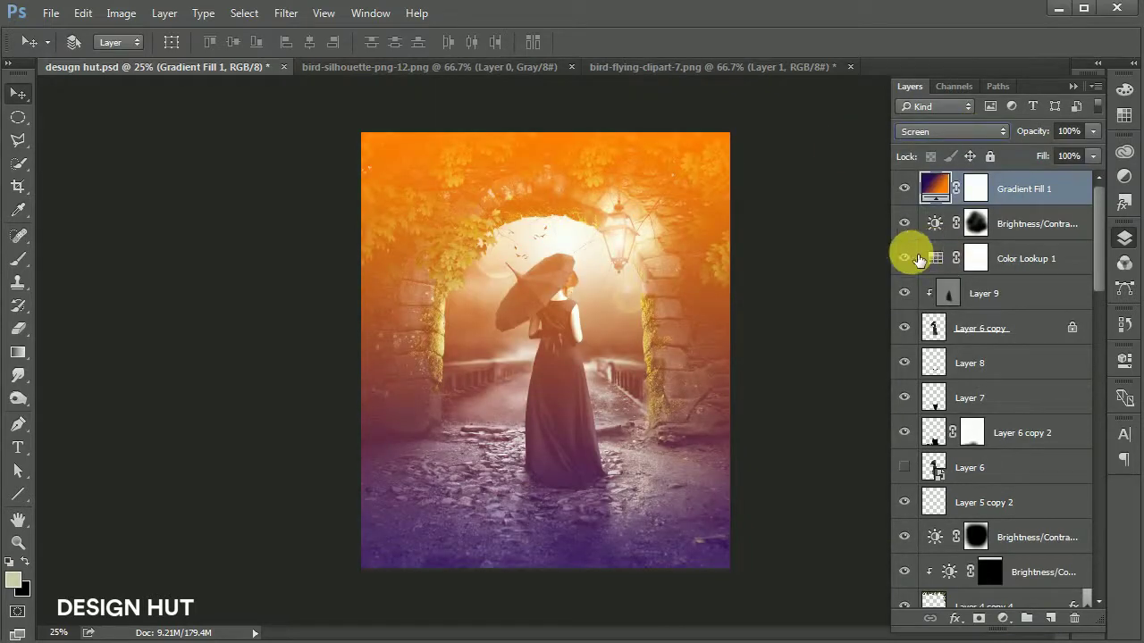
pyautogui.press('2')
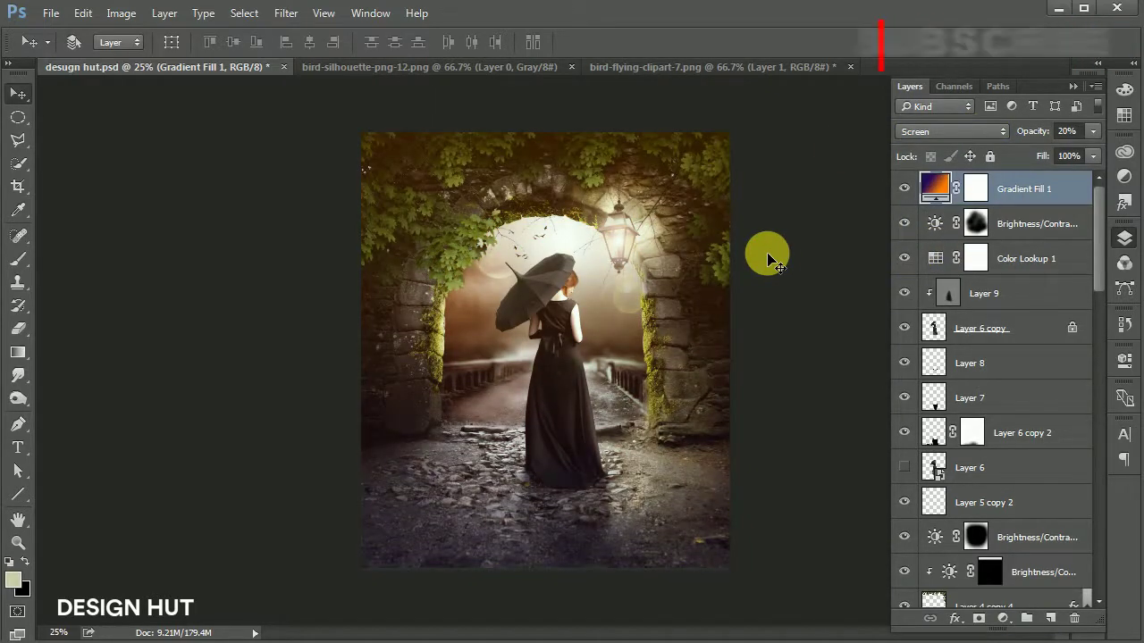
pyautogui.press('1')
pyautogui.hotkey('ctrl', 's')
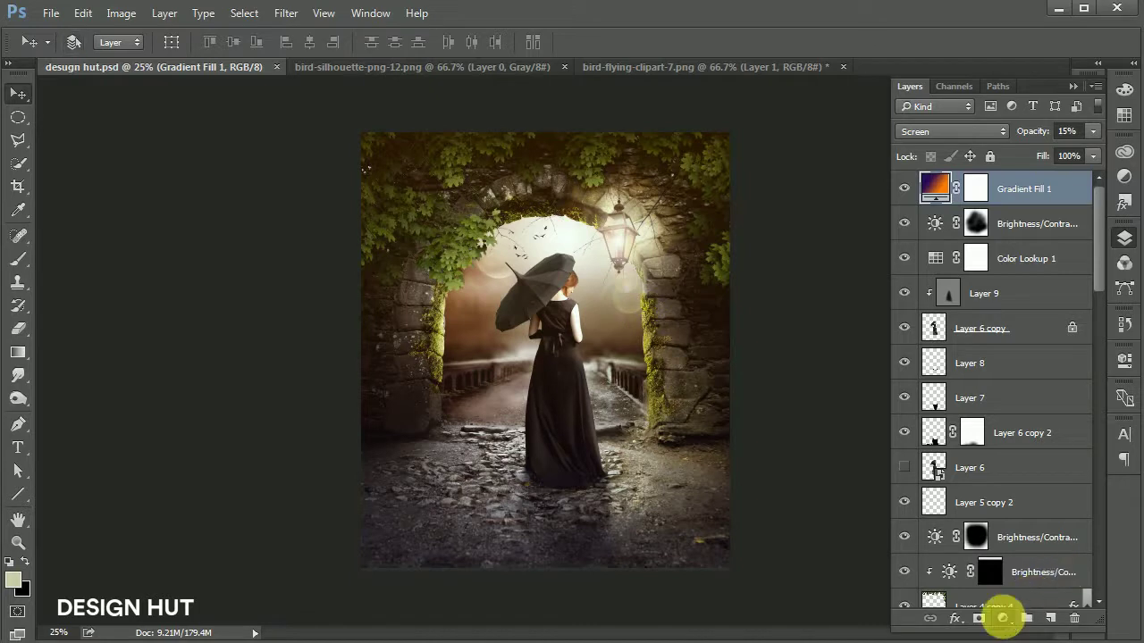
# Add a Vibrance adjustment at +31, save, and select the Vibrance 1 layer.
pyautogui.click(1003, 618)
pyautogui.click(1016, 380)
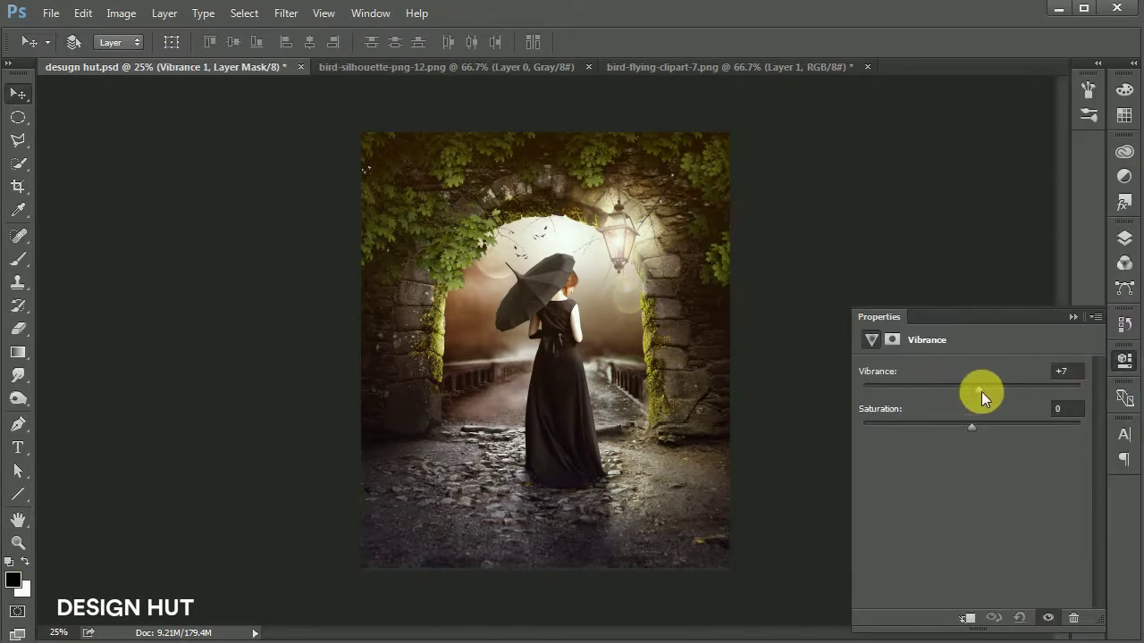
pyautogui.moveTo(988, 391); pyautogui.dragTo(1005, 390)
pyautogui.click(902, 277)
pyautogui.hotkey('ctrl', 's')
pyautogui.click(1124, 239)
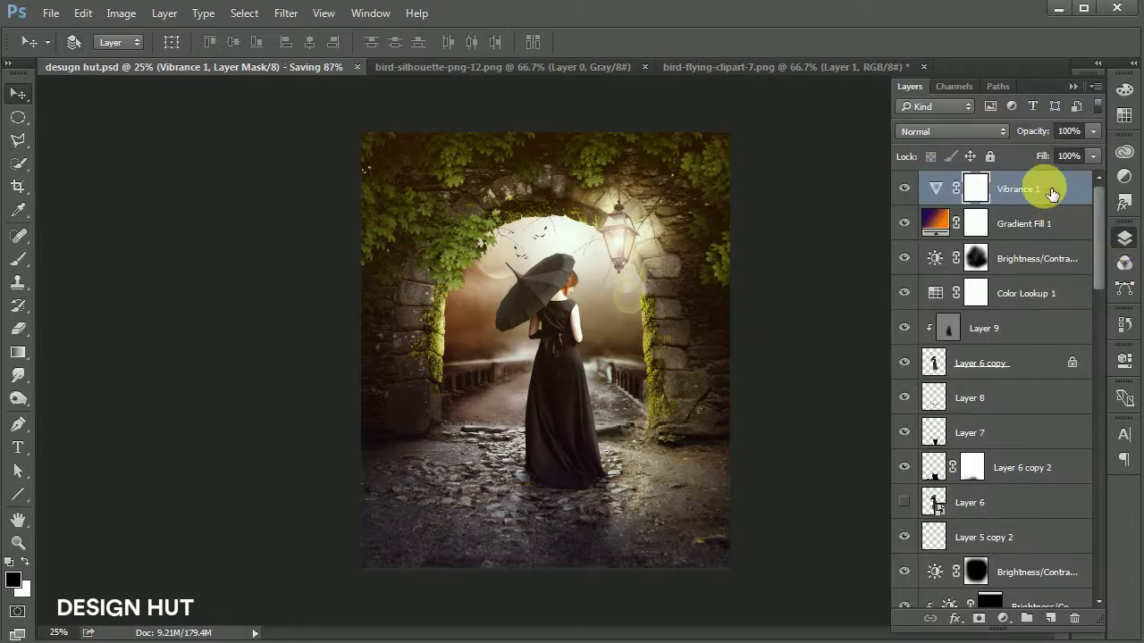
pyautogui.click(1048, 190)
# Stamp visible layers into Layer 22, then warm and darken it in Camera Raw.
pyautogui.hotkey('ctrl', 'shift', 'alt', 'e')
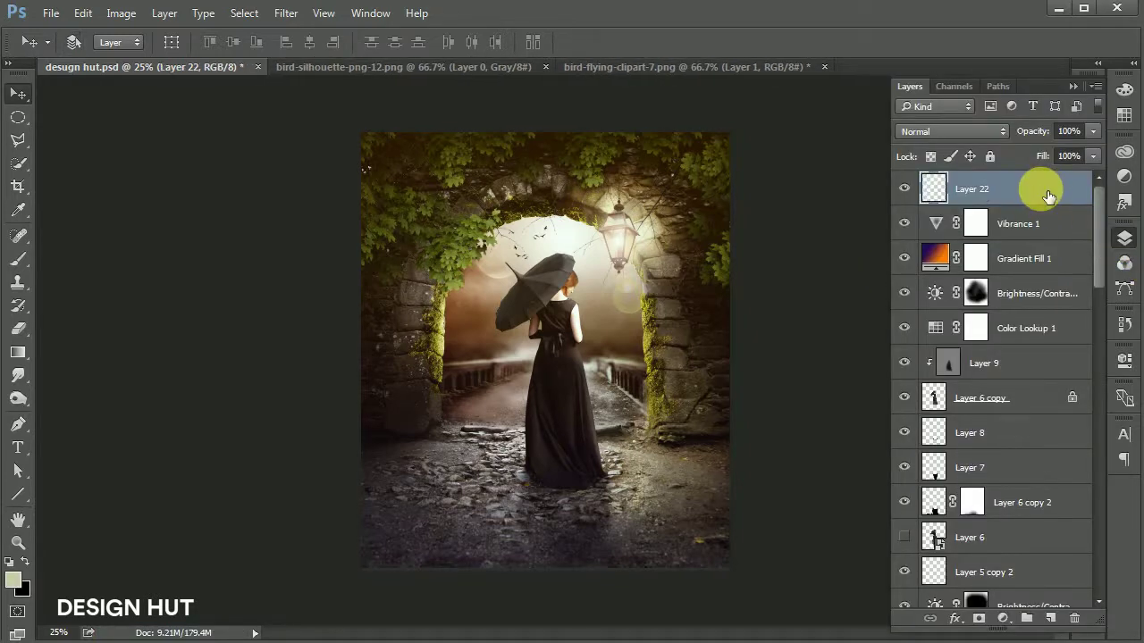
pyautogui.click(286, 12)
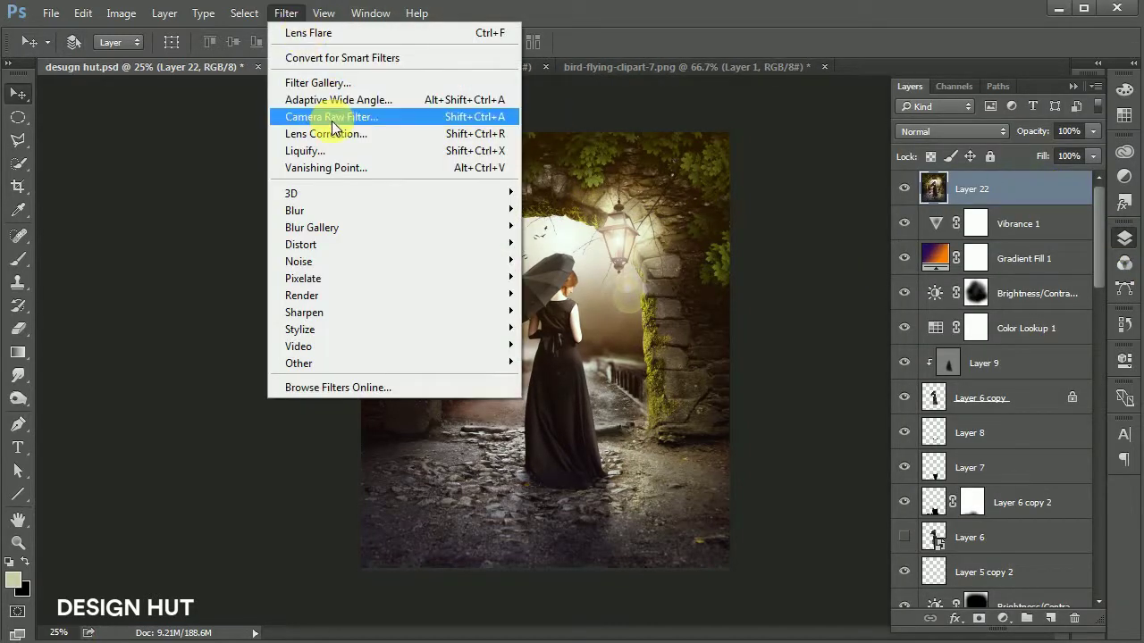
pyautogui.click(331, 116)
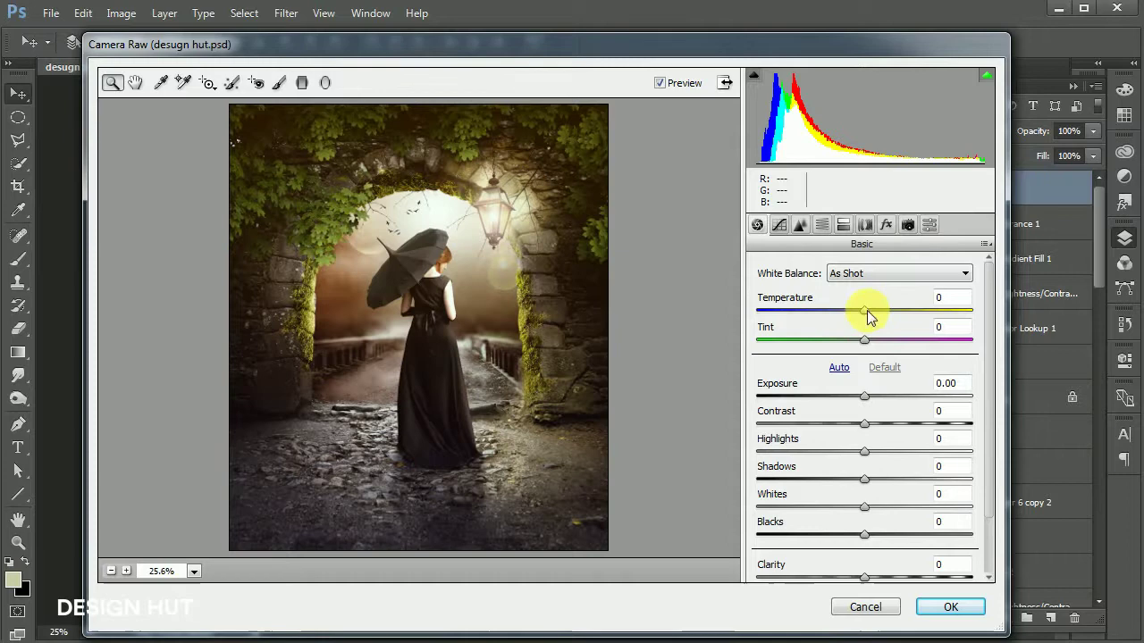
pyautogui.moveTo(867, 312); pyautogui.dragTo(886, 342)
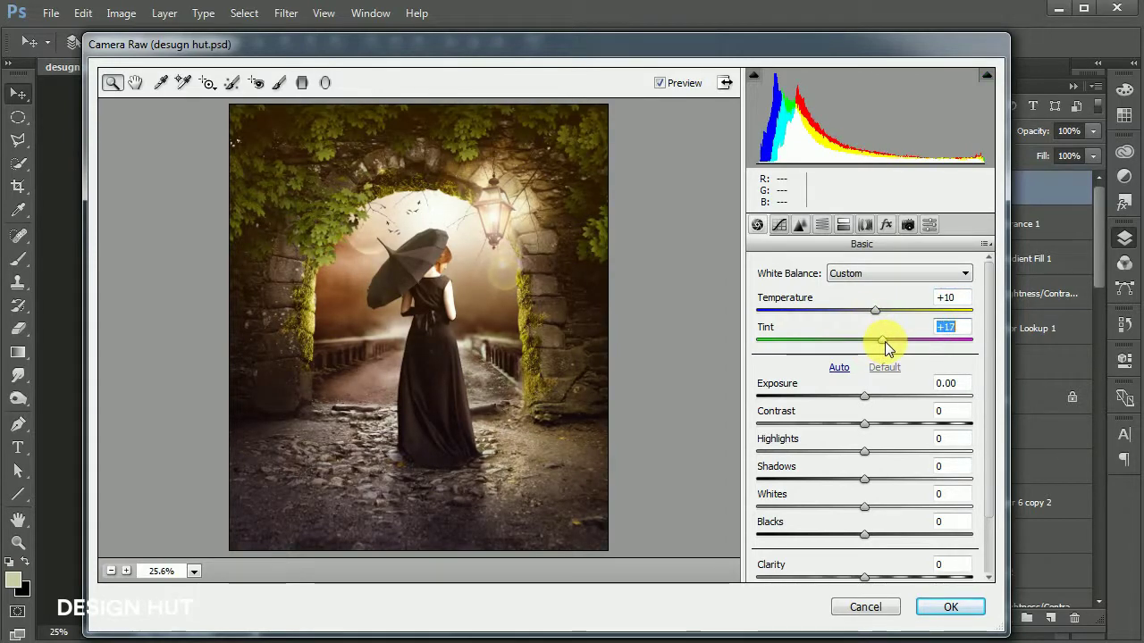
pyautogui.moveTo(864, 394)
pyautogui.mouseDown()
pyautogui.moveTo(835, 394)
pyautogui.moveTo(850, 386)
pyautogui.mouseUp()
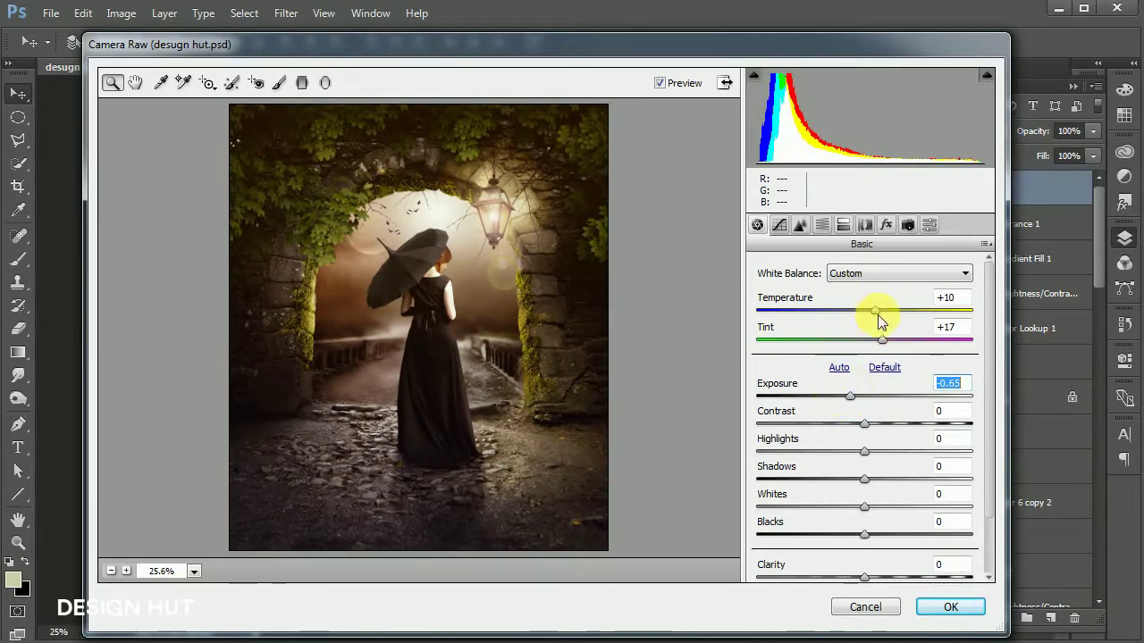
pyautogui.moveTo(876, 312); pyautogui.dragTo(883, 309)
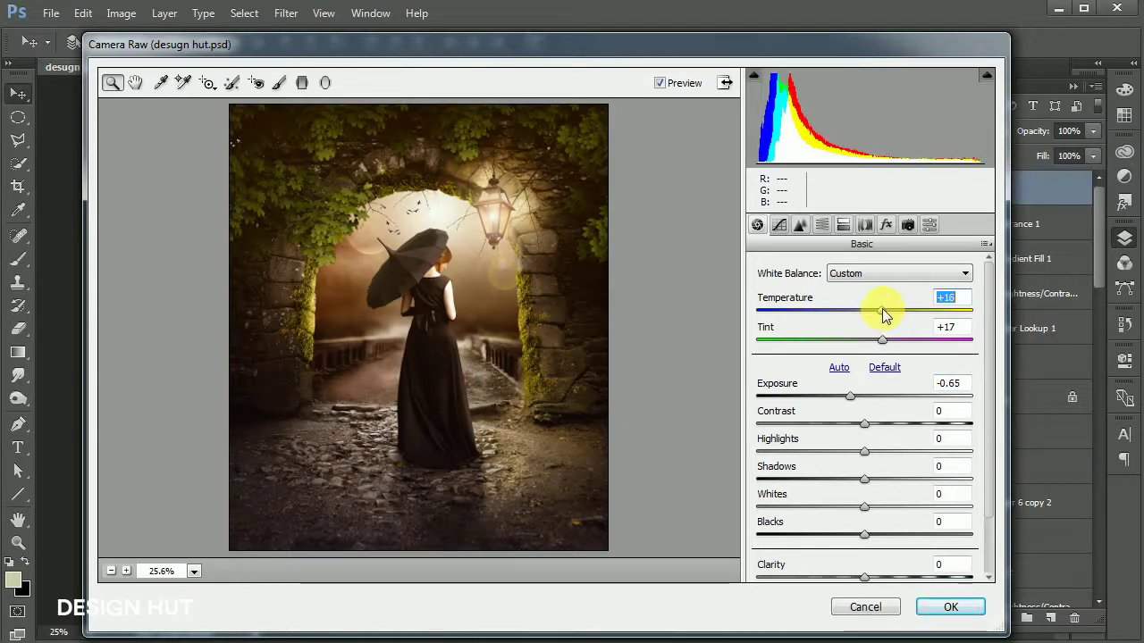
# Add a darkening graduated filter at bottom-left and a mild brightening one at top-left.
pyautogui.press('g')
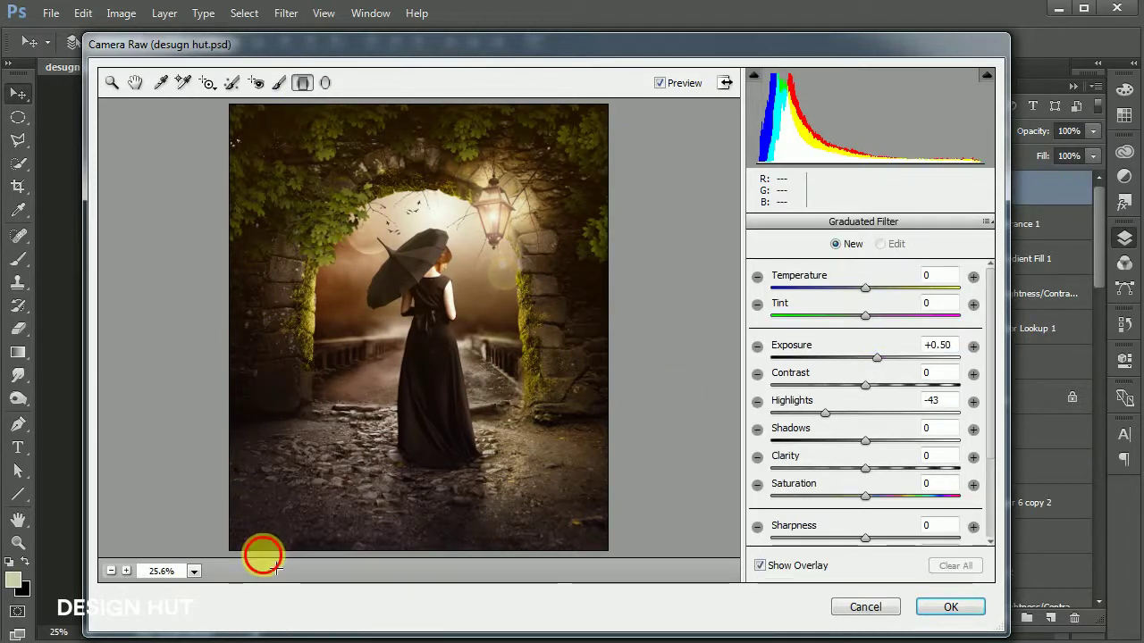
pyautogui.moveTo(263, 554); pyautogui.dragTo(391, 361)
pyautogui.moveTo(876, 357); pyautogui.dragTo(860, 358)
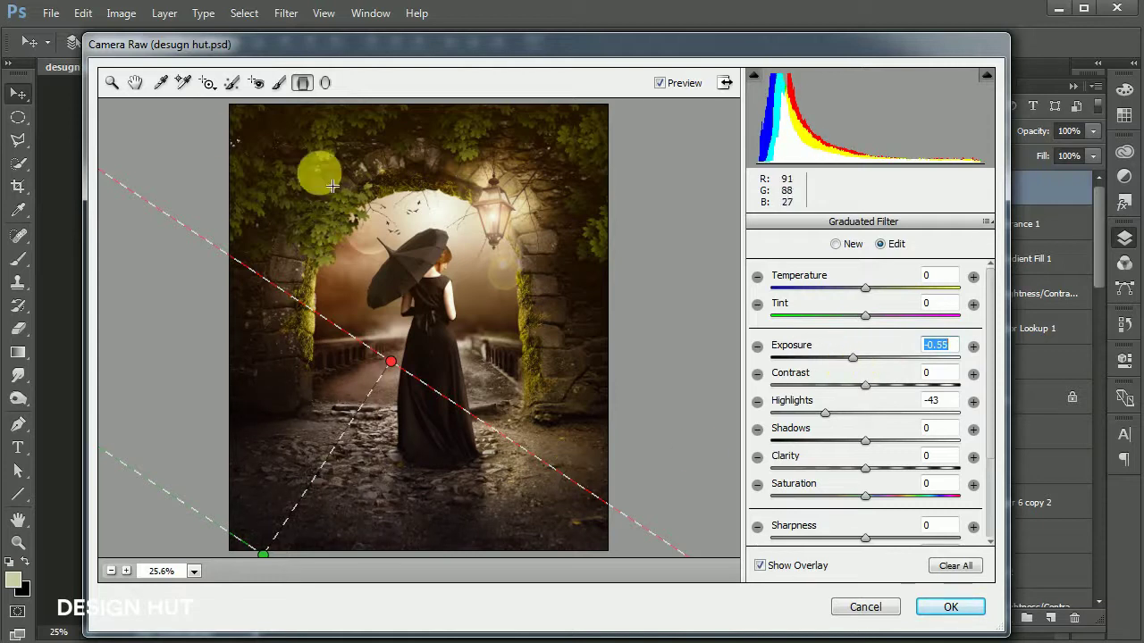
pyautogui.moveTo(202, 114); pyautogui.dragTo(343, 229)
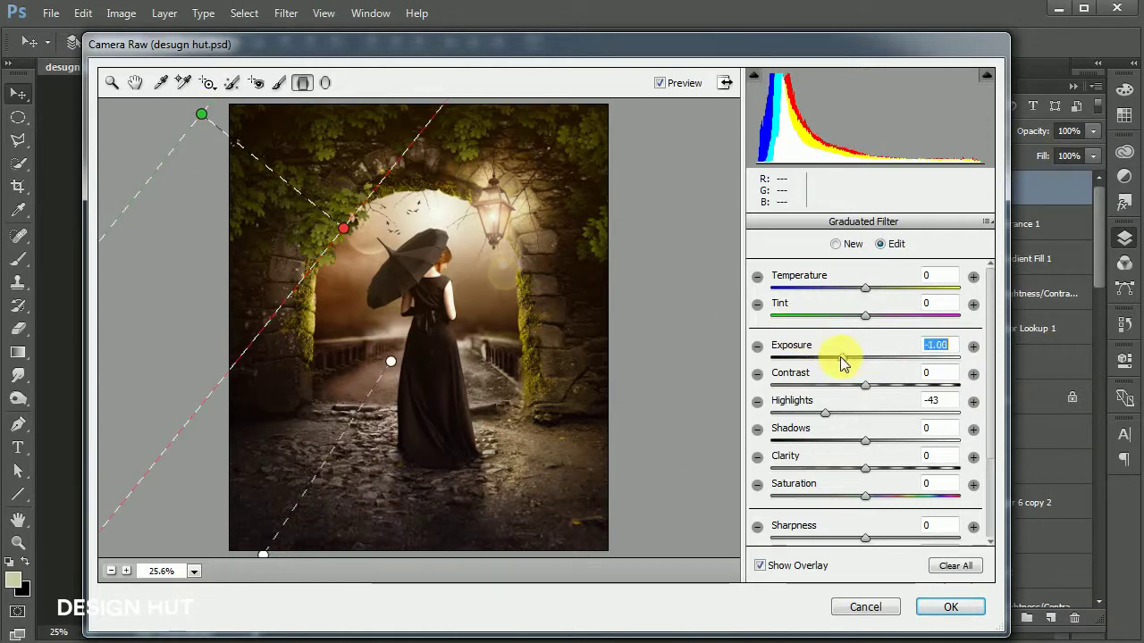
pyautogui.moveTo(846, 357); pyautogui.dragTo(883, 350)
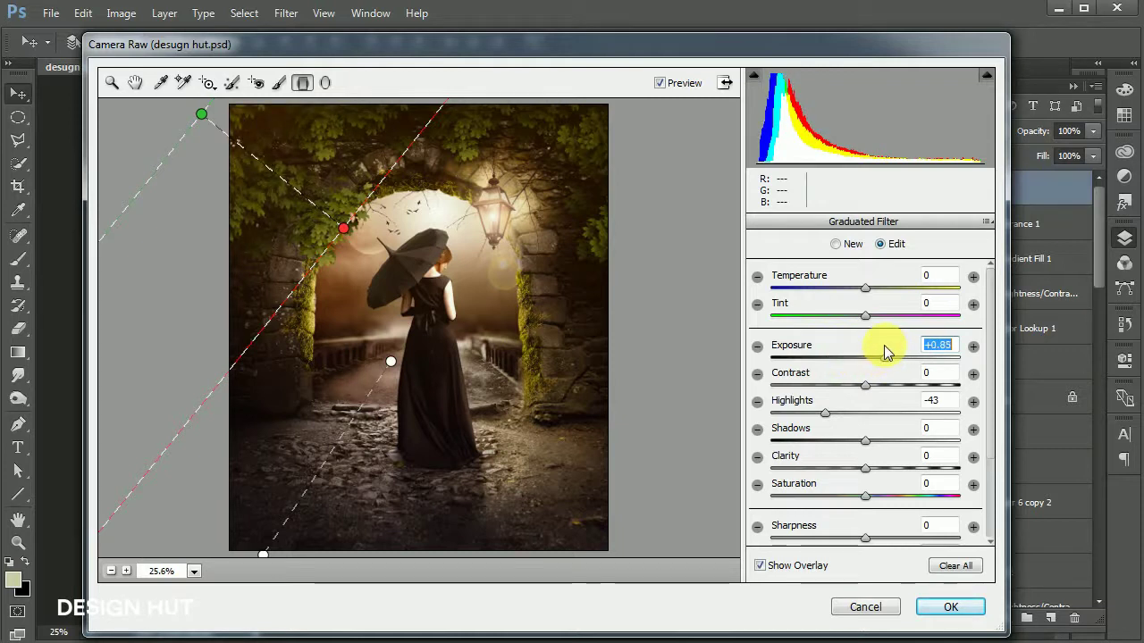
pyautogui.moveTo(883, 358); pyautogui.dragTo(866, 357)
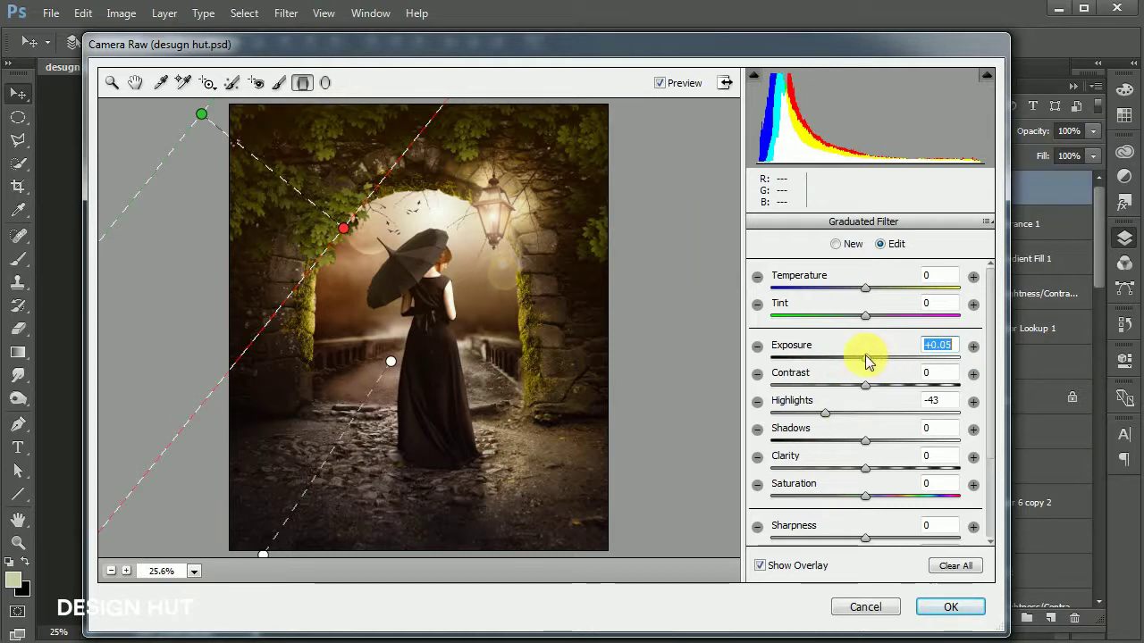
# Set the bottom filter to -0.55 and rotate it, add a +1.50 lower-left filter, and apply.
pyautogui.click(263, 553)
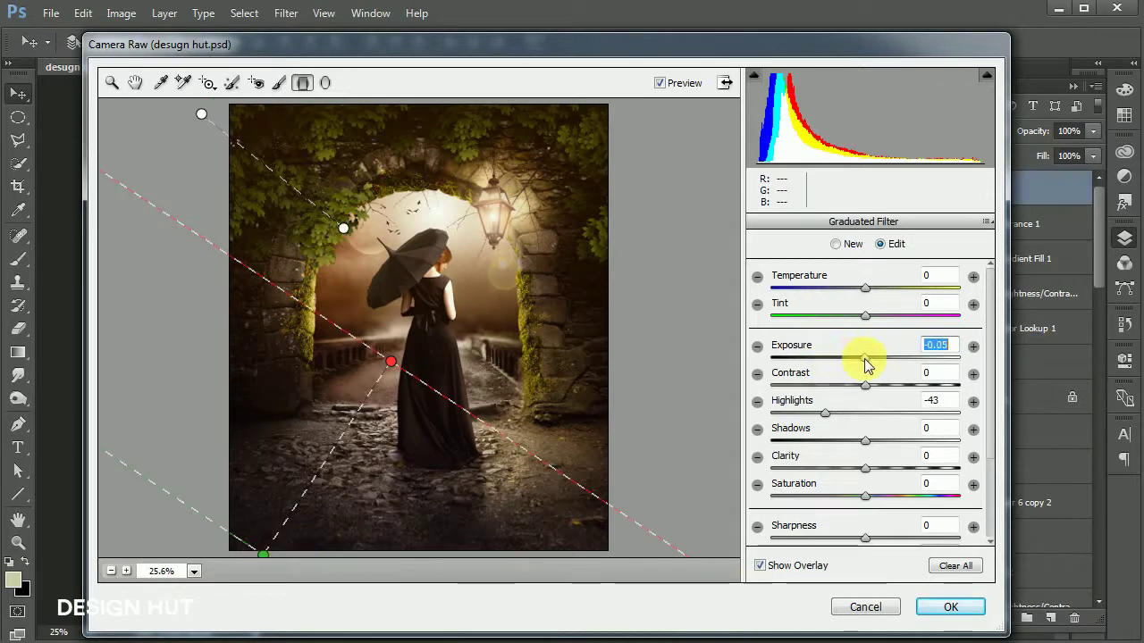
pyautogui.moveTo(391, 361); pyautogui.dragTo(382, 370)
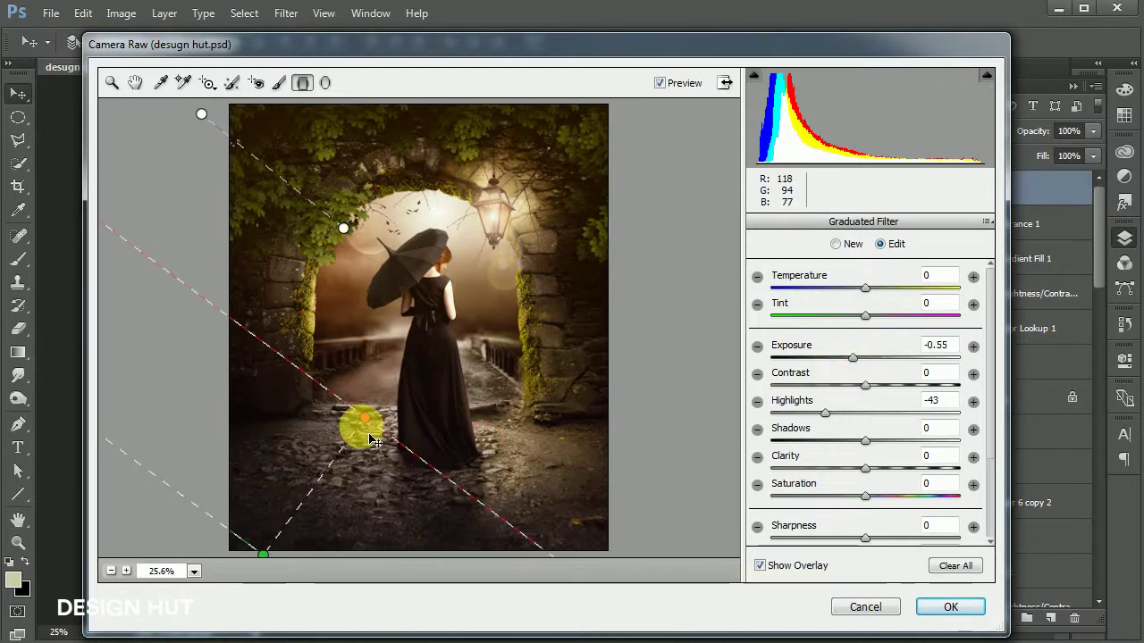
pyautogui.moveTo(263, 553); pyautogui.dragTo(73, 613)
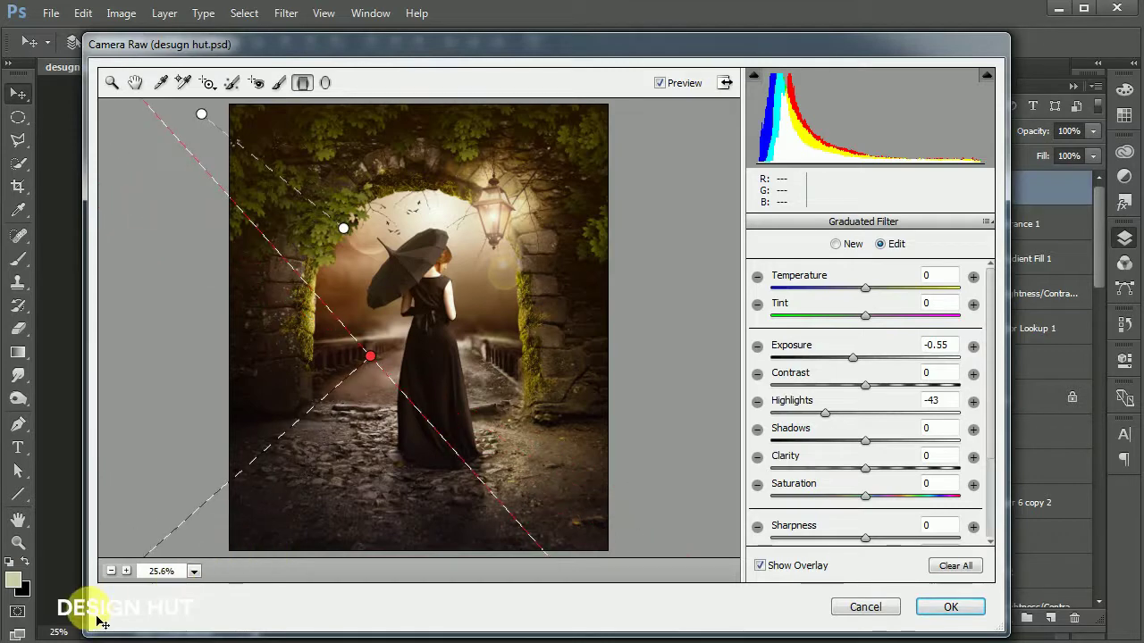
pyautogui.moveTo(382, 389); pyautogui.dragTo(290, 438)
pyautogui.click(480, 442)
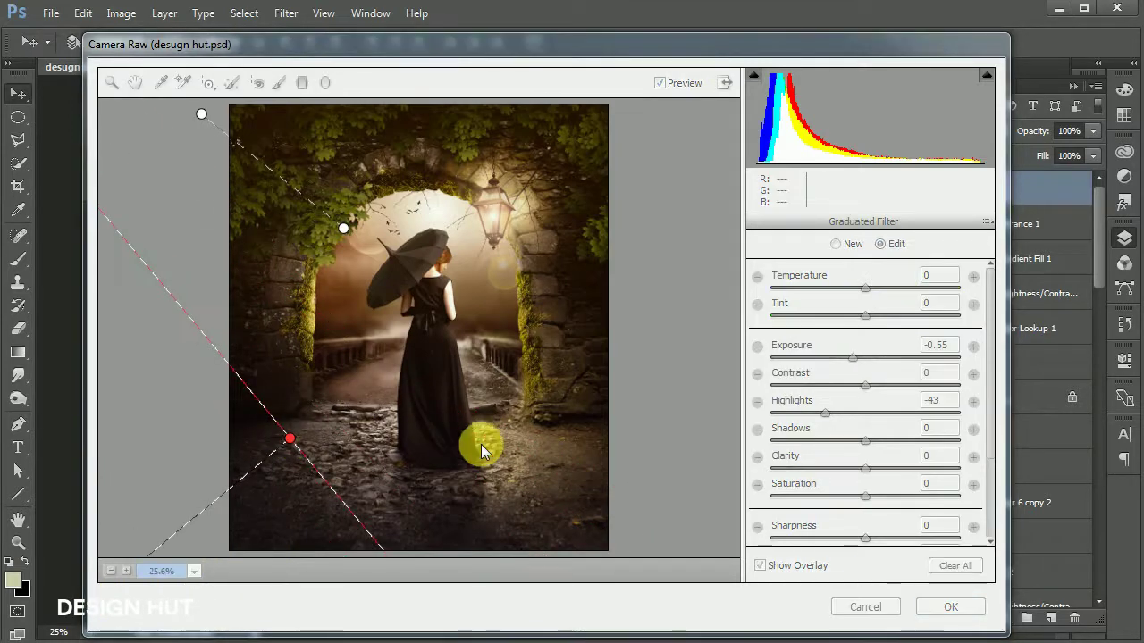
pyautogui.click(854, 358)
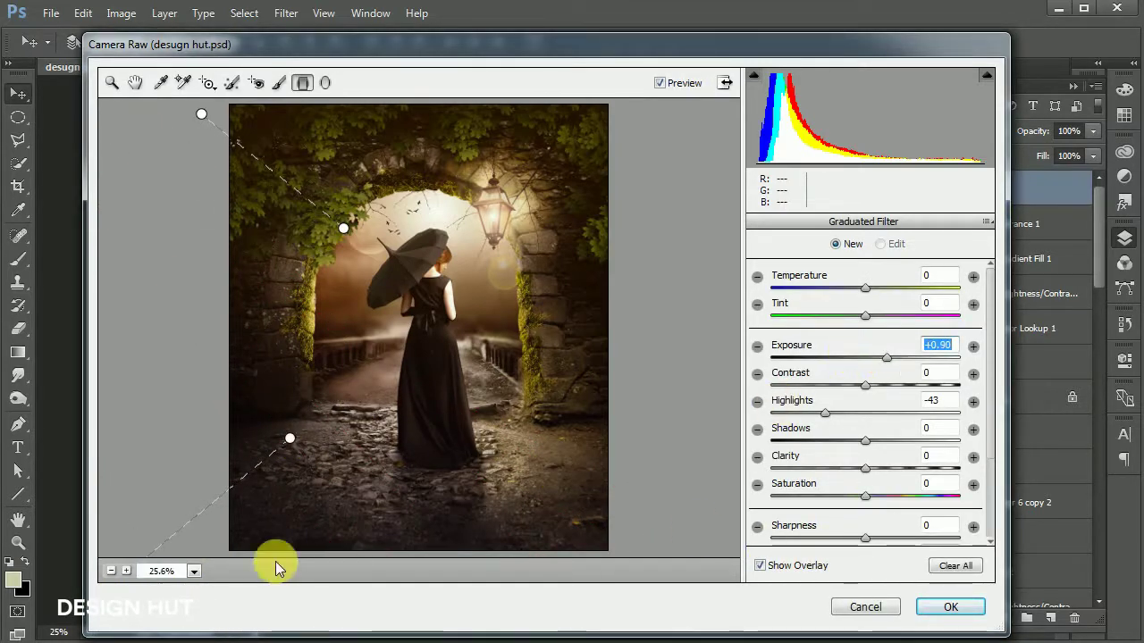
pyautogui.moveTo(214, 543); pyautogui.dragTo(368, 427)
pyautogui.moveTo(884, 358); pyautogui.dragTo(892, 361)
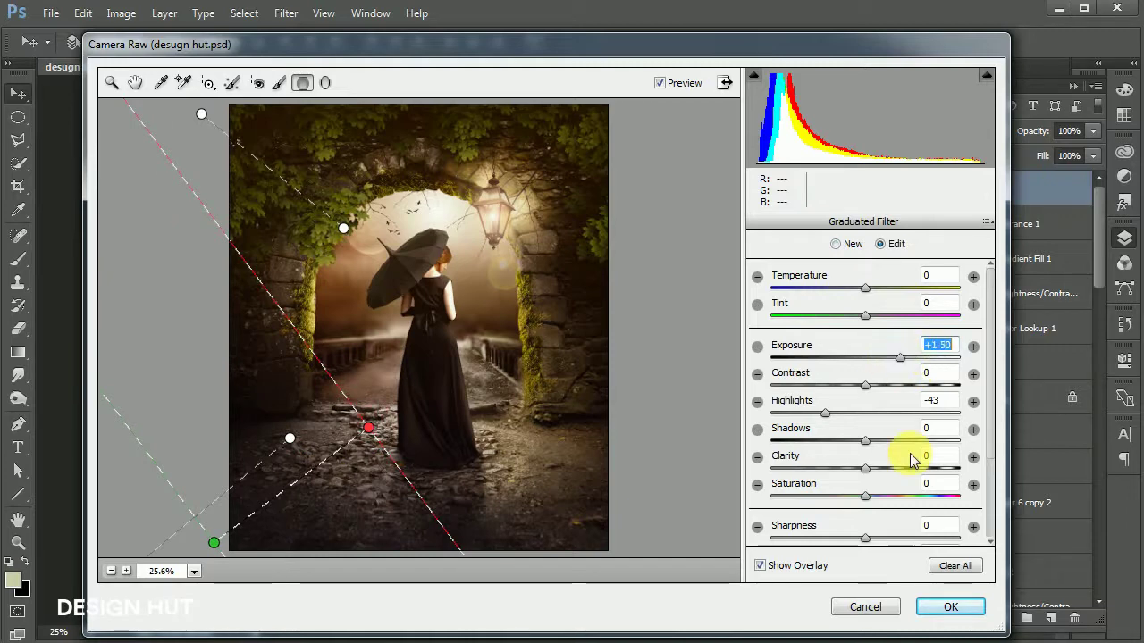
pyautogui.click(950, 607)
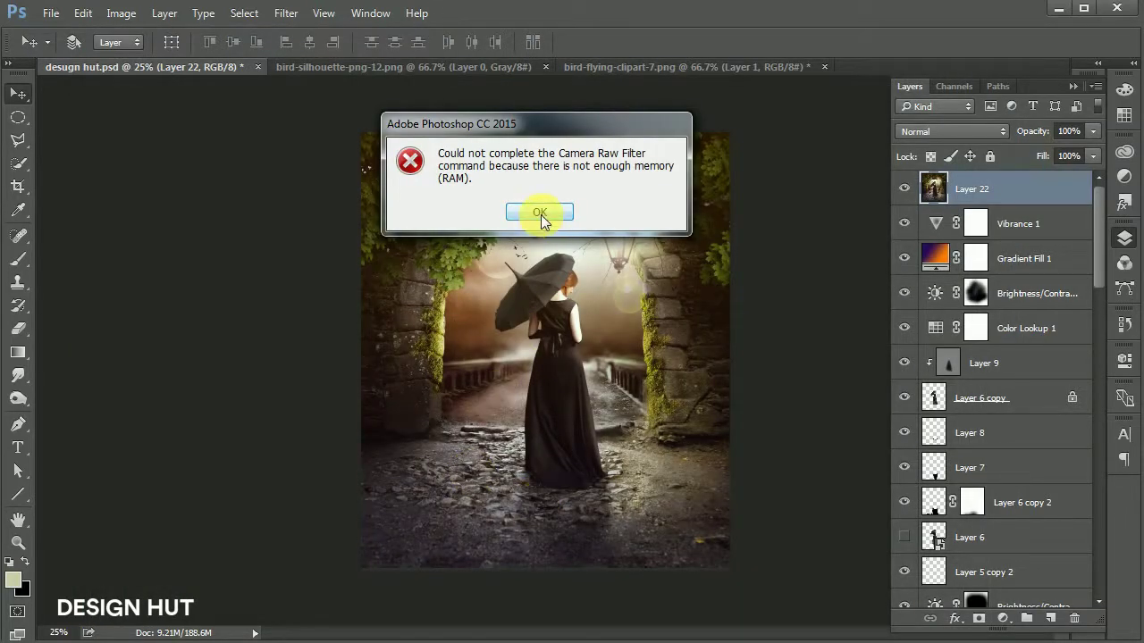
# Dismiss the memory error, brush soft shading beside the woman on Layer 23, and set Multiply.
pyautogui.click(540, 213)
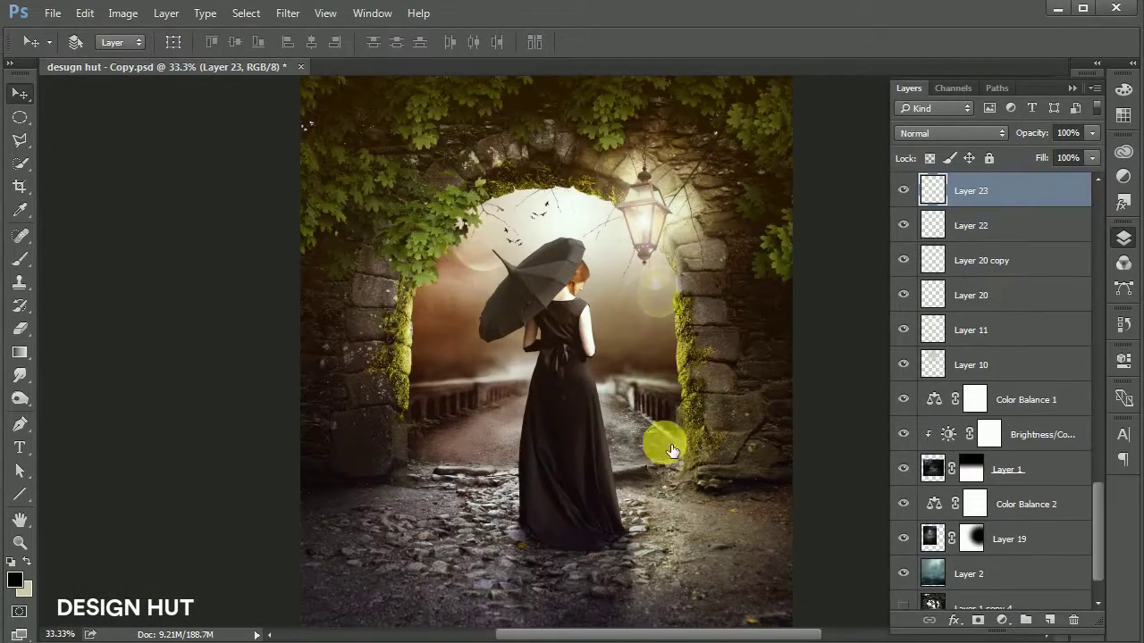
pyautogui.click(18, 259)
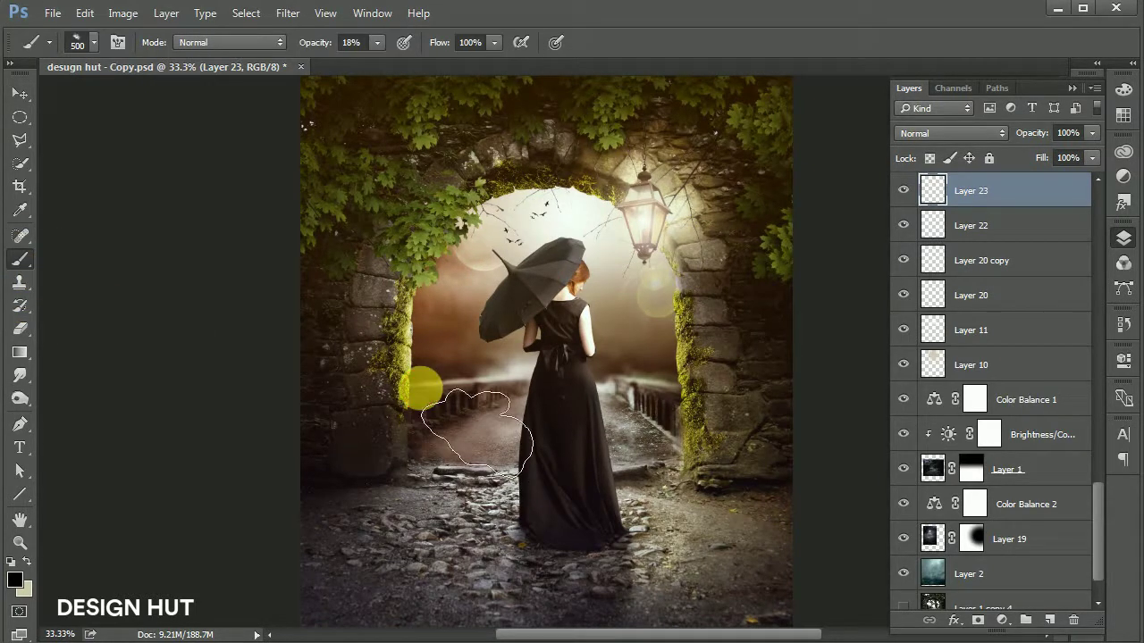
pyautogui.moveTo(403, 357)
pyautogui.mouseDown()
pyautogui.moveTo(429, 318)
pyautogui.moveTo(447, 332)
pyautogui.mouseUp()
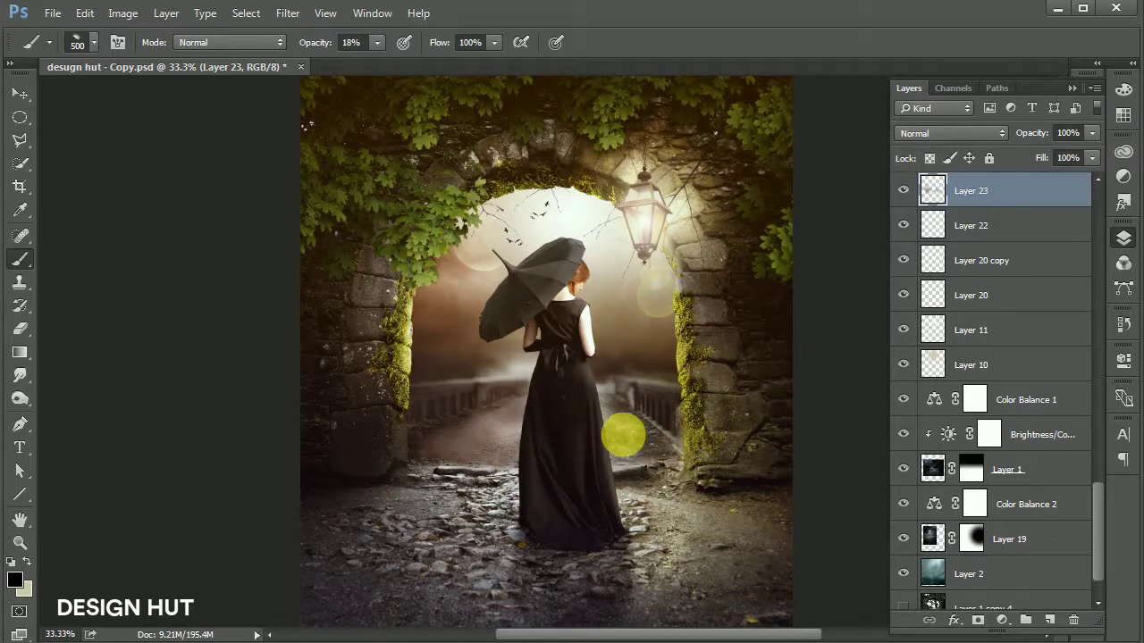
pyautogui.click(20, 93)
pyautogui.click(935, 133)
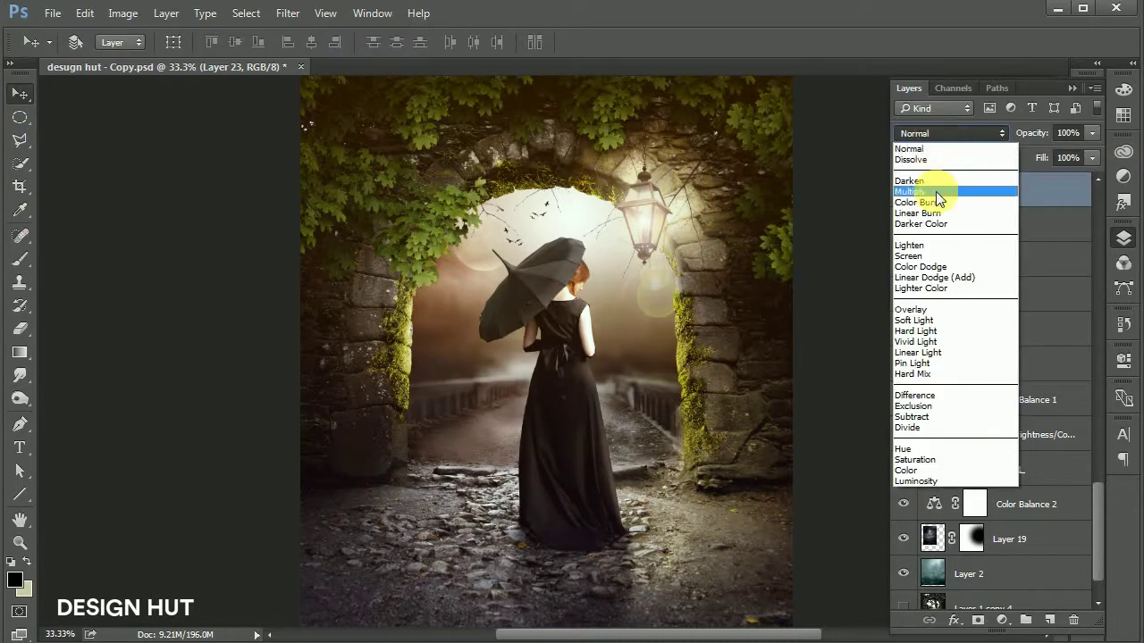
pyautogui.click(936, 192)
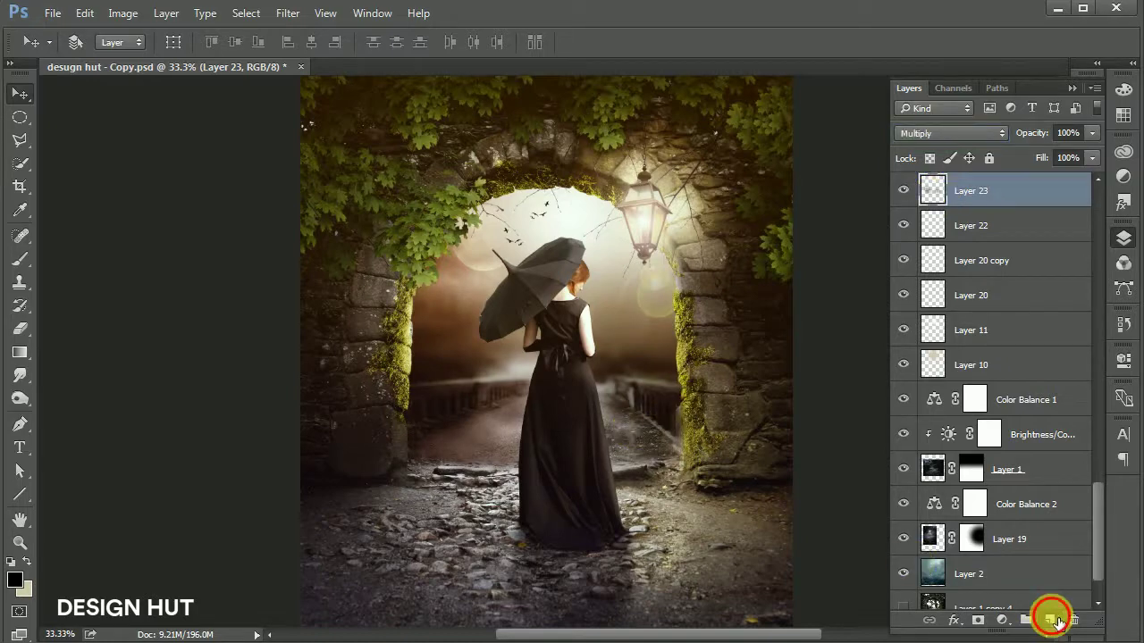
# Add Layer 24, cycle its blend modes to Soft Light, and lower its opacity to 25%.
pyautogui.click(1049, 620)
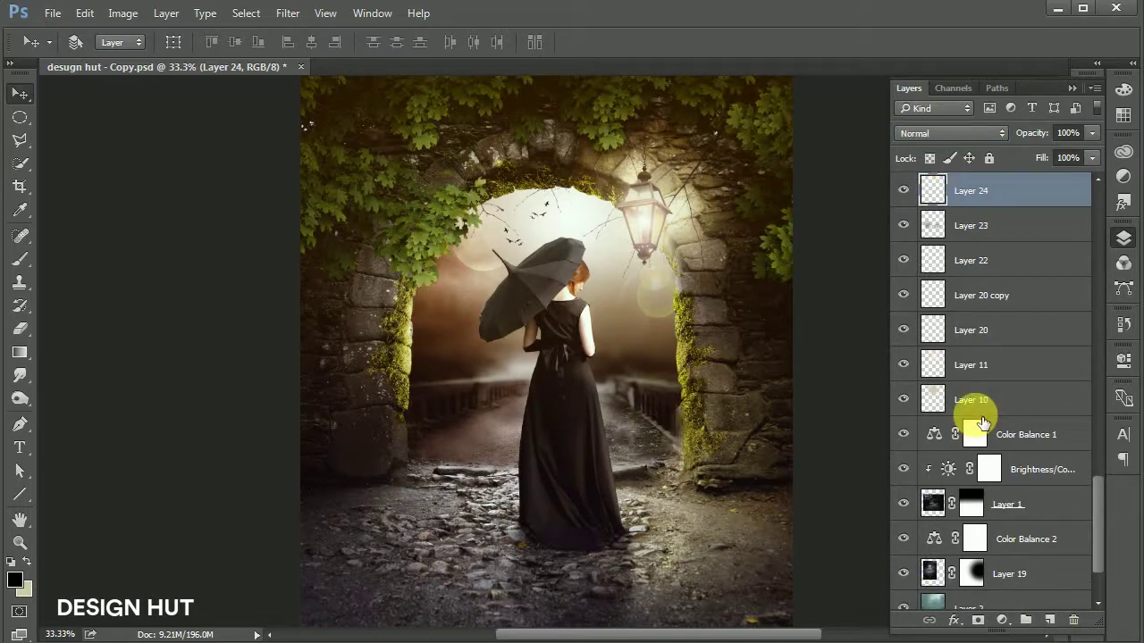
pyautogui.click(959, 138)
pyautogui.click(946, 196)
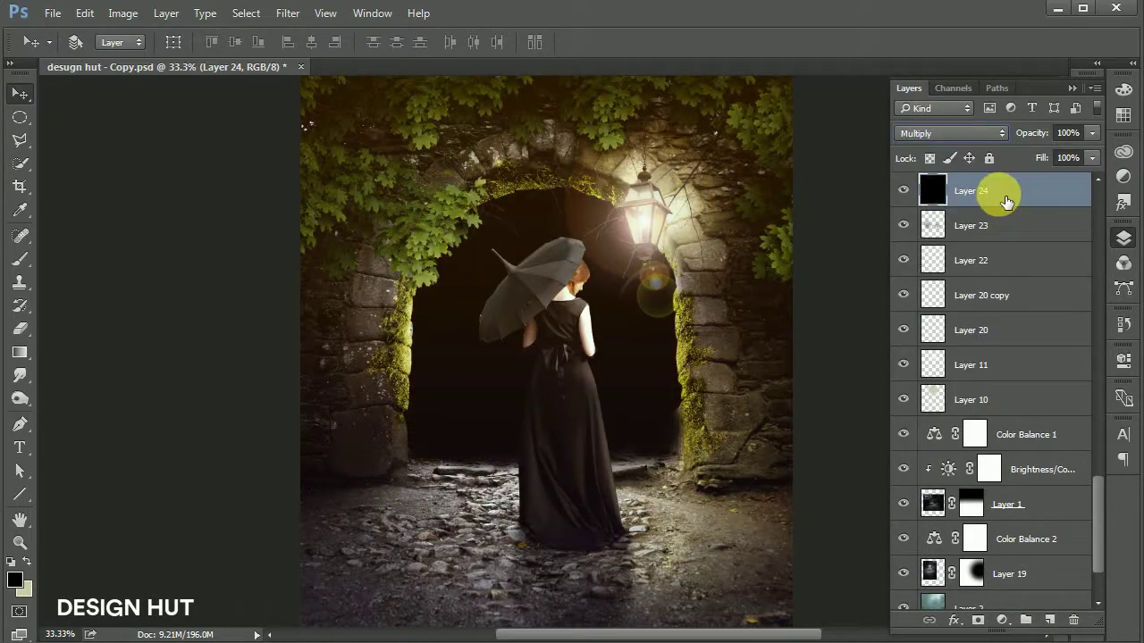
pyautogui.click(964, 133)
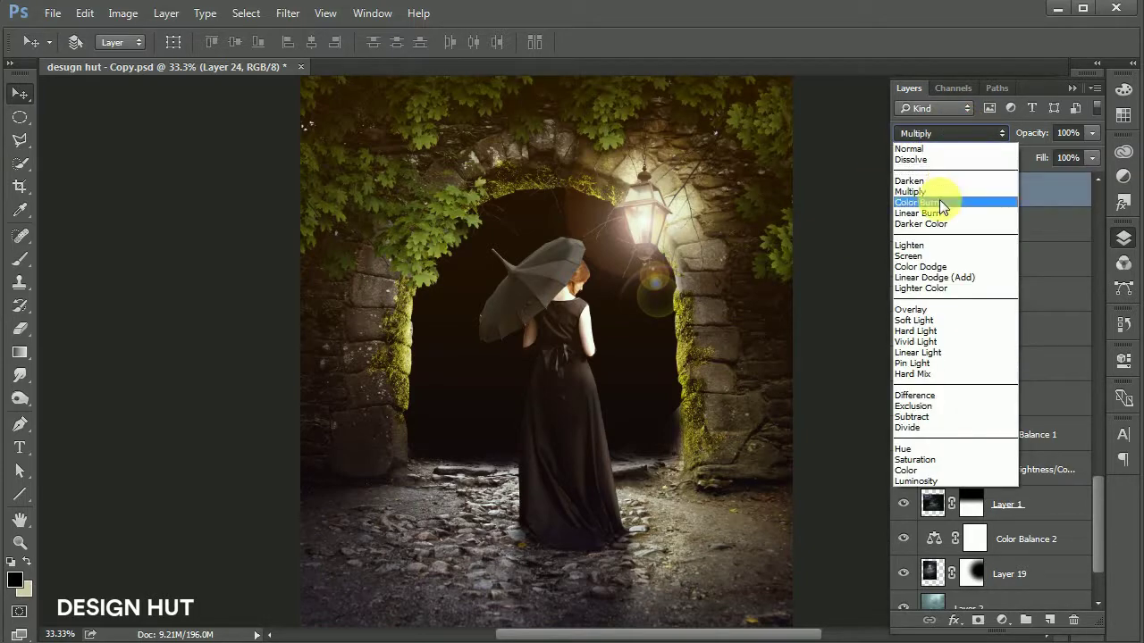
pyautogui.click(946, 207)
pyautogui.hotkey('shift', '+')
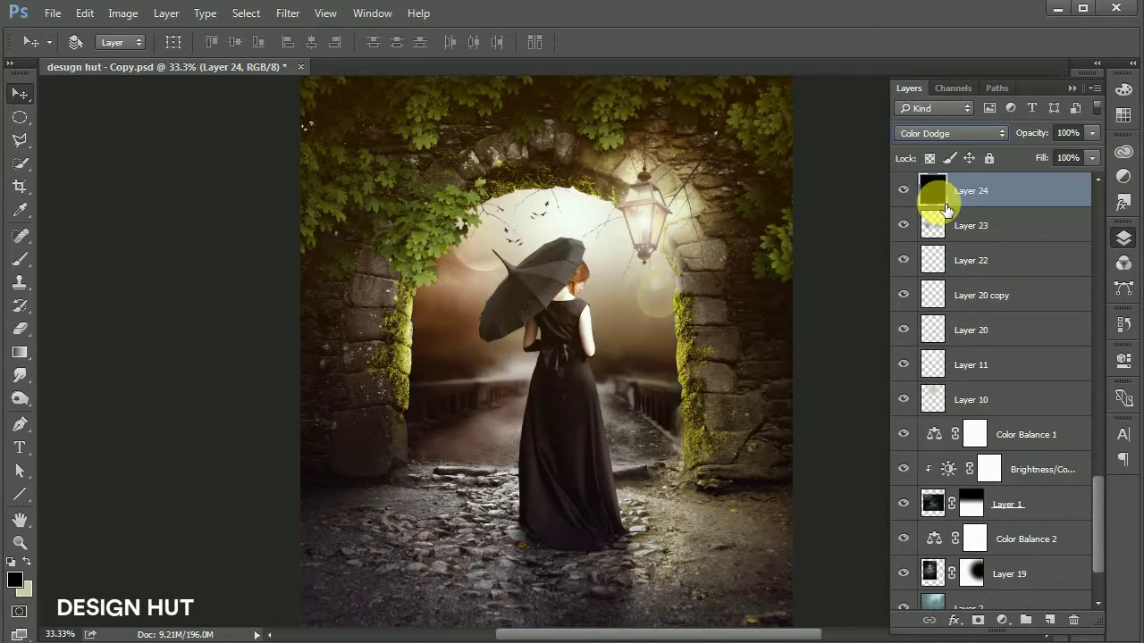
pyautogui.hotkey('shift', '-')
pyautogui.hotkey('shift', '-')
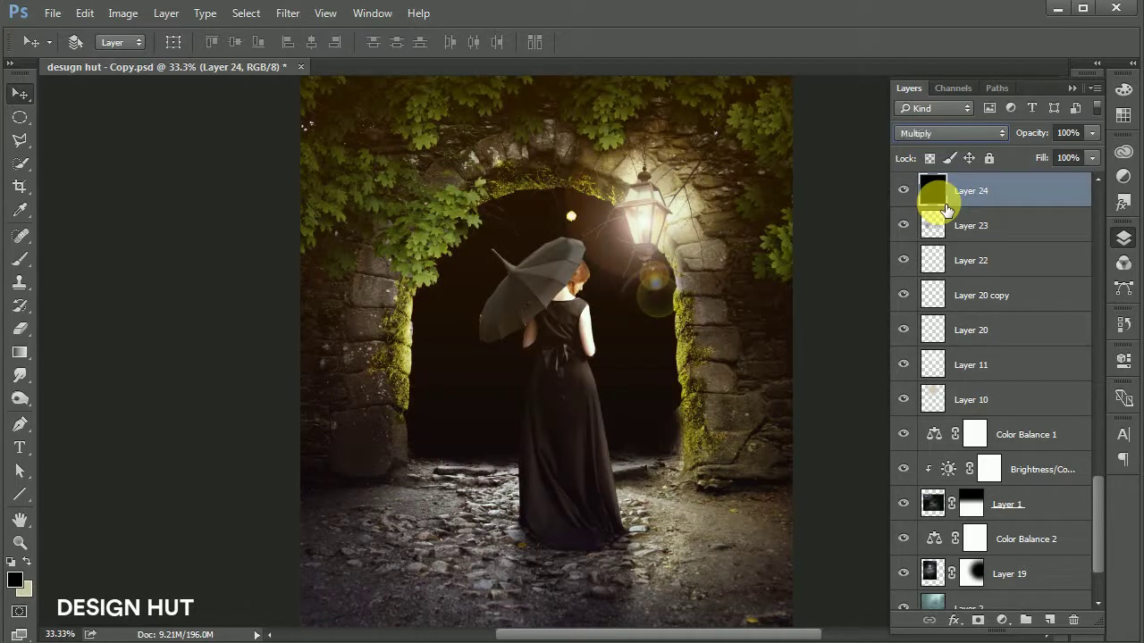
pyautogui.hotkey('shift', '+')
pyautogui.hotkey('shift', '+')
pyautogui.hotkey('shift', '+')
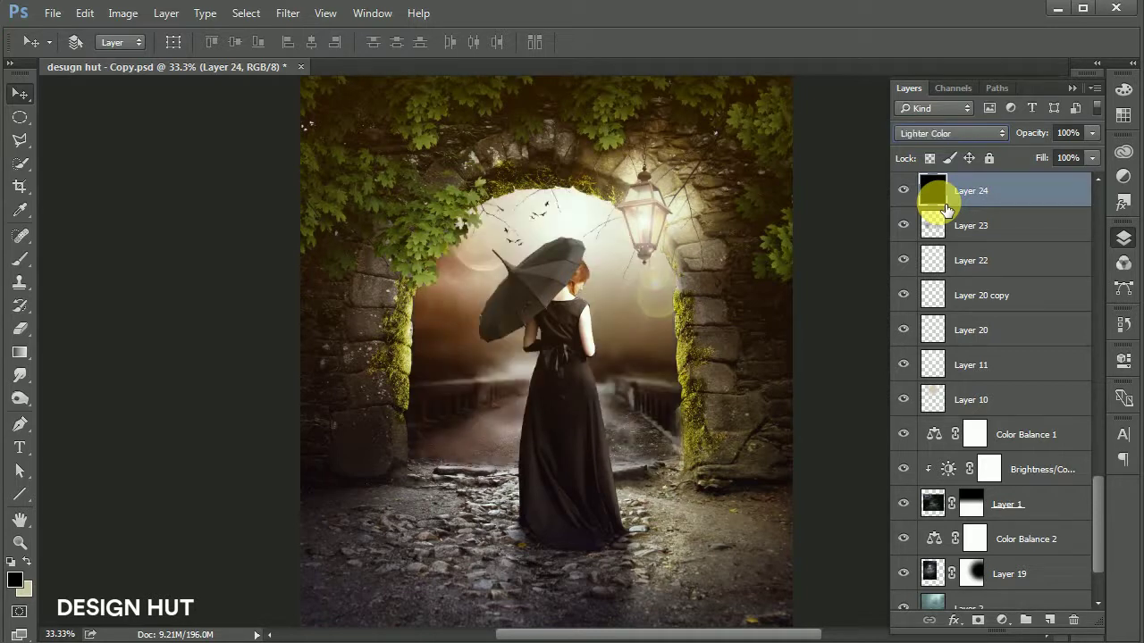
pyautogui.hotkey('shift', '+')
pyautogui.hotkey('shift', '+')
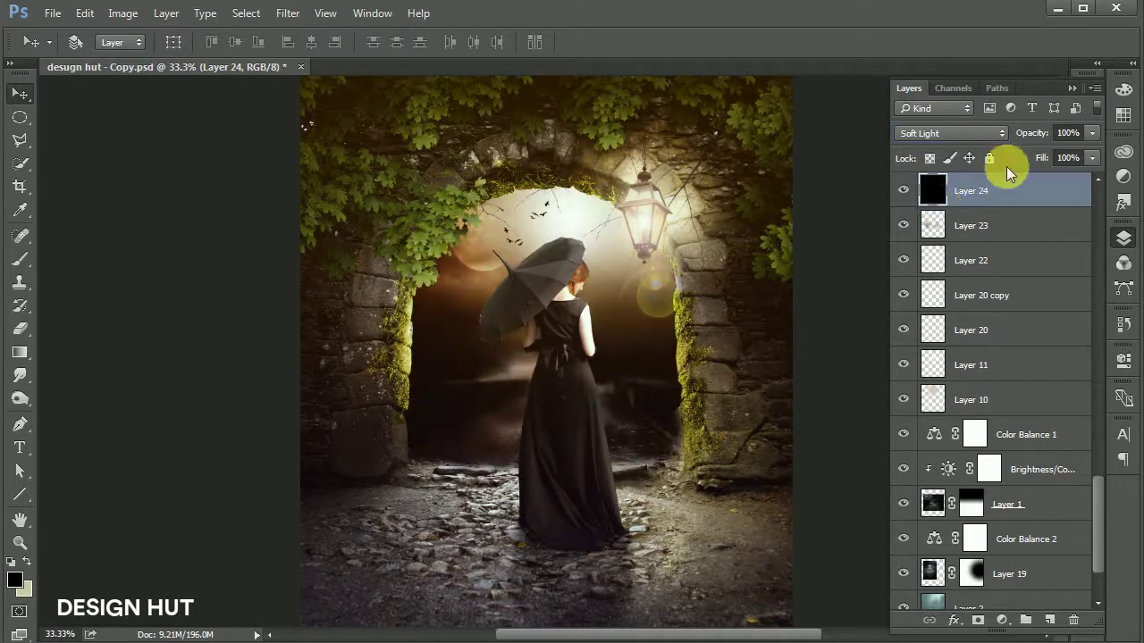
pyautogui.moveTo(1040, 139); pyautogui.dragTo(1010, 135)
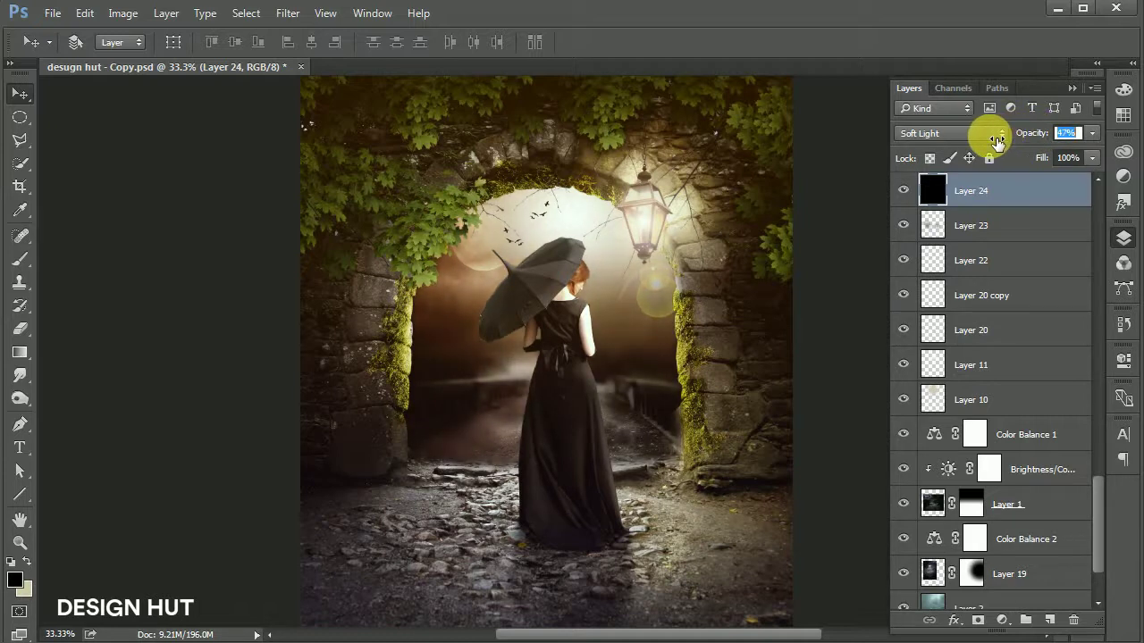
pyautogui.moveTo(996, 140); pyautogui.dragTo(994, 135)
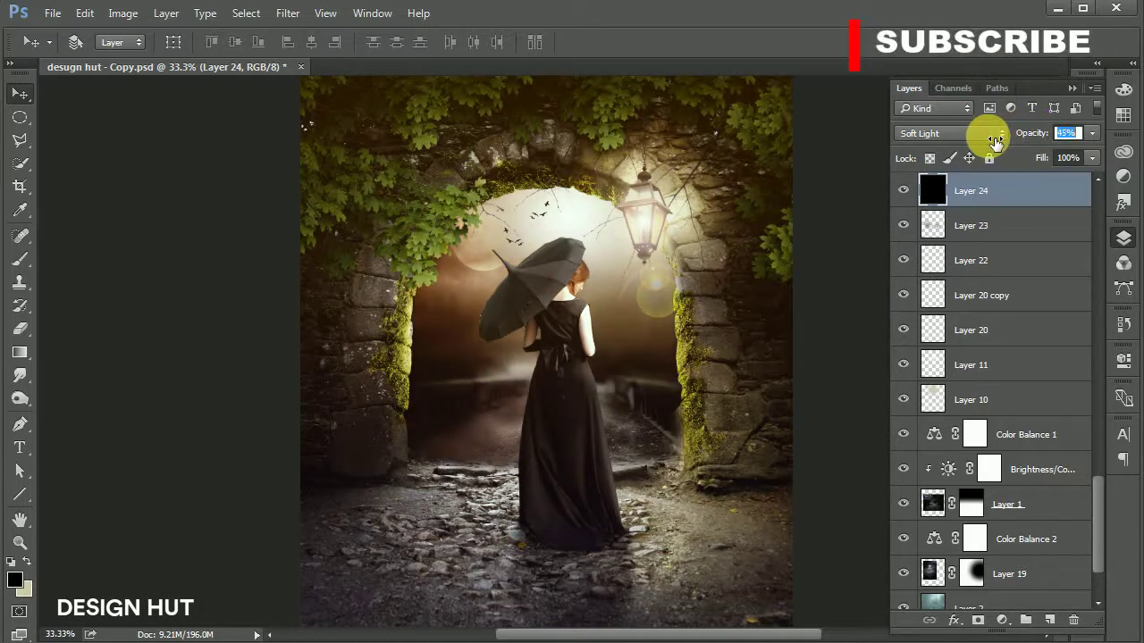
pyautogui.click(1006, 199)
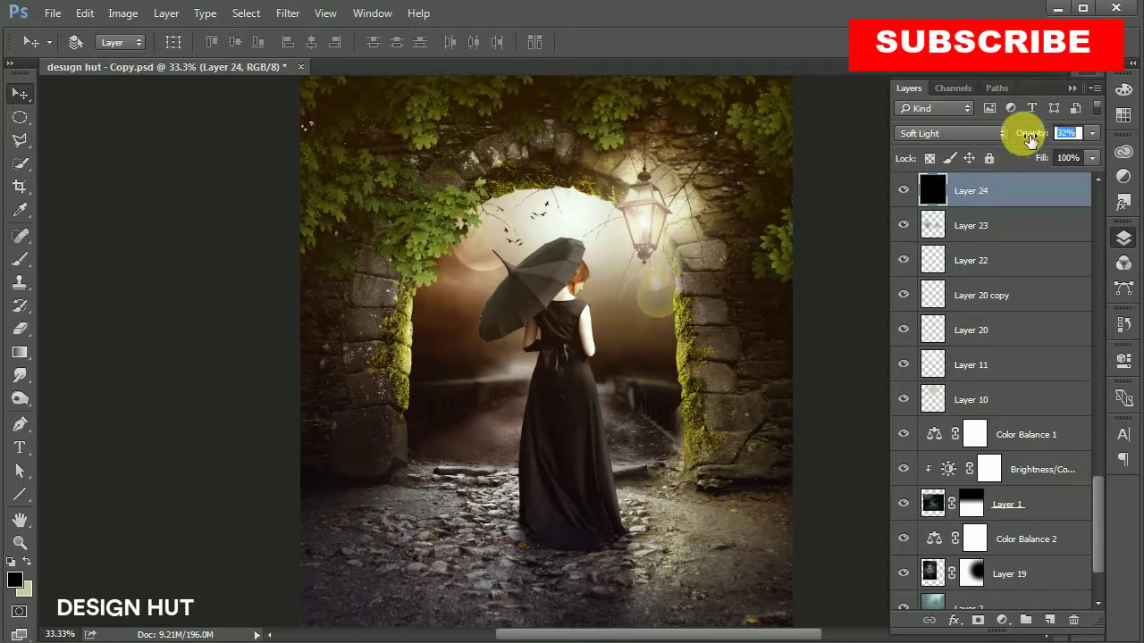
# Erase Layer 24's darkening from the ground on both sides of the woman, then add Layer 25.
pyautogui.click(19, 327)
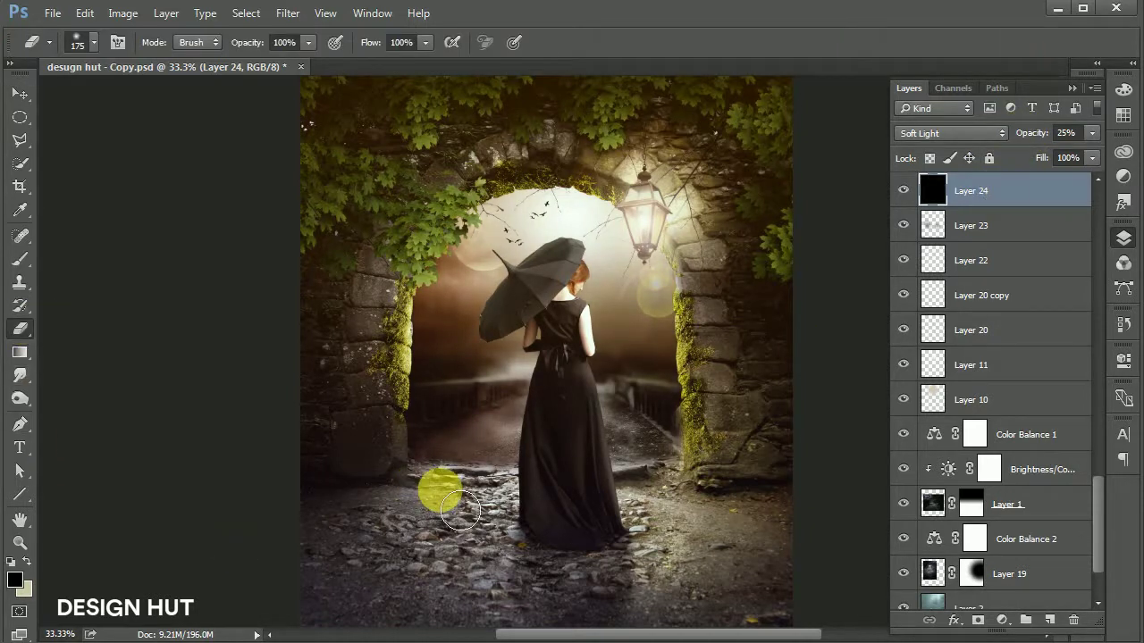
pyautogui.press(']')
pyautogui.press(']')
pyautogui.press(']')
pyautogui.moveTo(507, 516)
pyautogui.mouseDown()
pyautogui.moveTo(518, 472)
pyautogui.moveTo(637, 460)
pyautogui.moveTo(630, 473)
pyautogui.mouseUp()
pyautogui.press('[')
pyautogui.moveTo(487, 458); pyautogui.dragTo(650, 458)
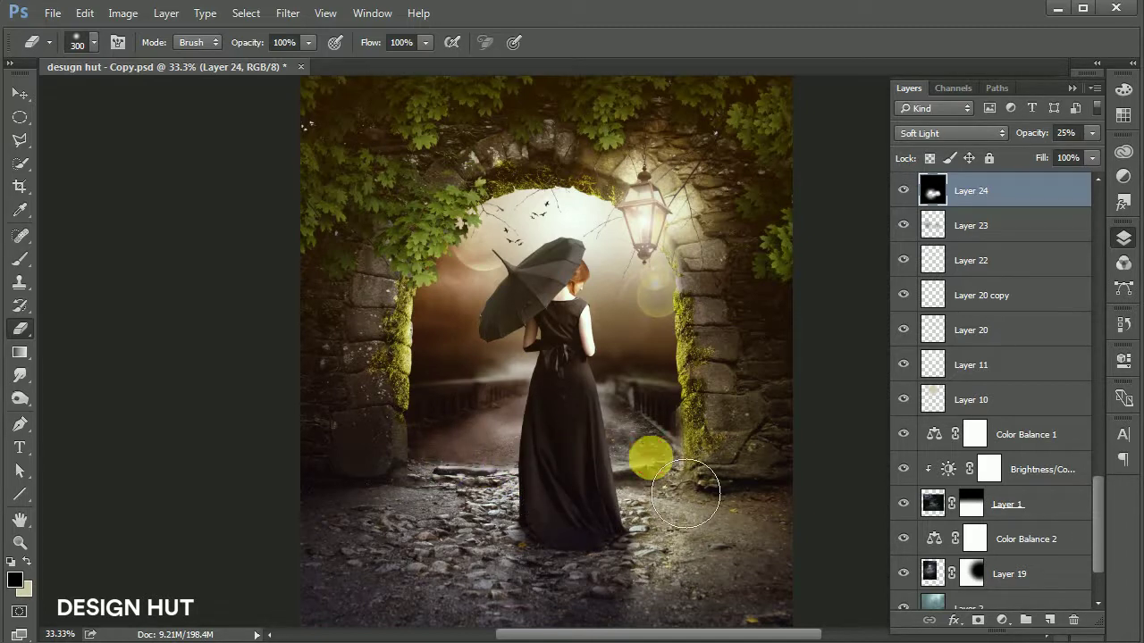
pyautogui.click(1049, 619)
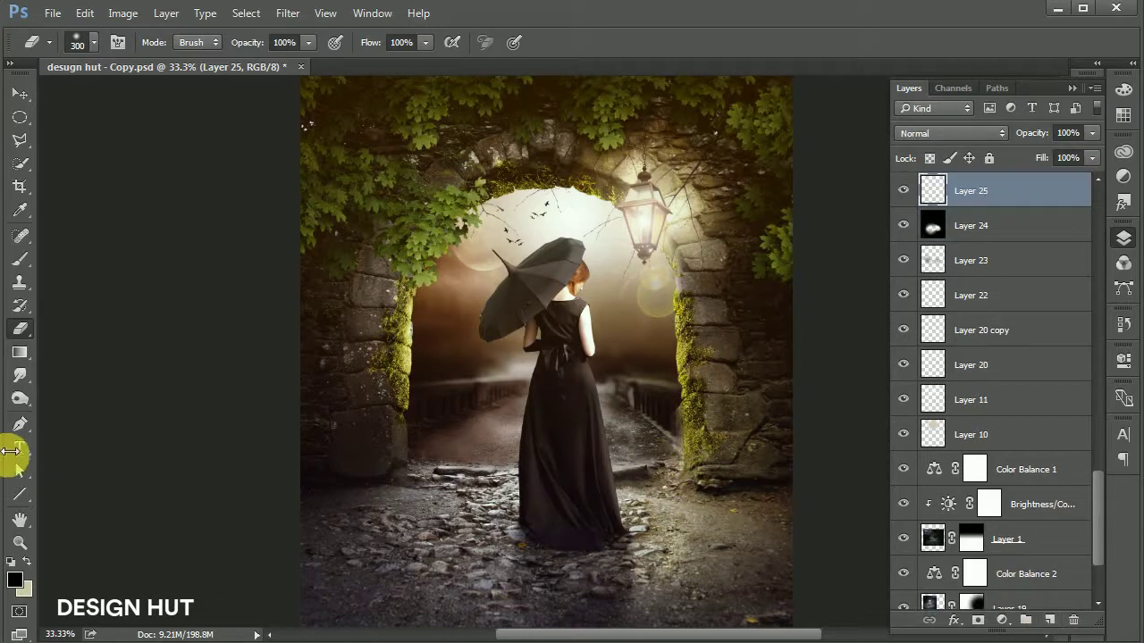
# Paint white glow on the ground behind the woman on Layer 5 copy 2, set to Soft Light.
pyautogui.click(17, 261)
pyautogui.moveTo(1102, 524)
pyautogui.mouseDown()
pyautogui.moveTo(1091, 306)
pyautogui.moveTo(1078, 293)
pyautogui.mouseUp()
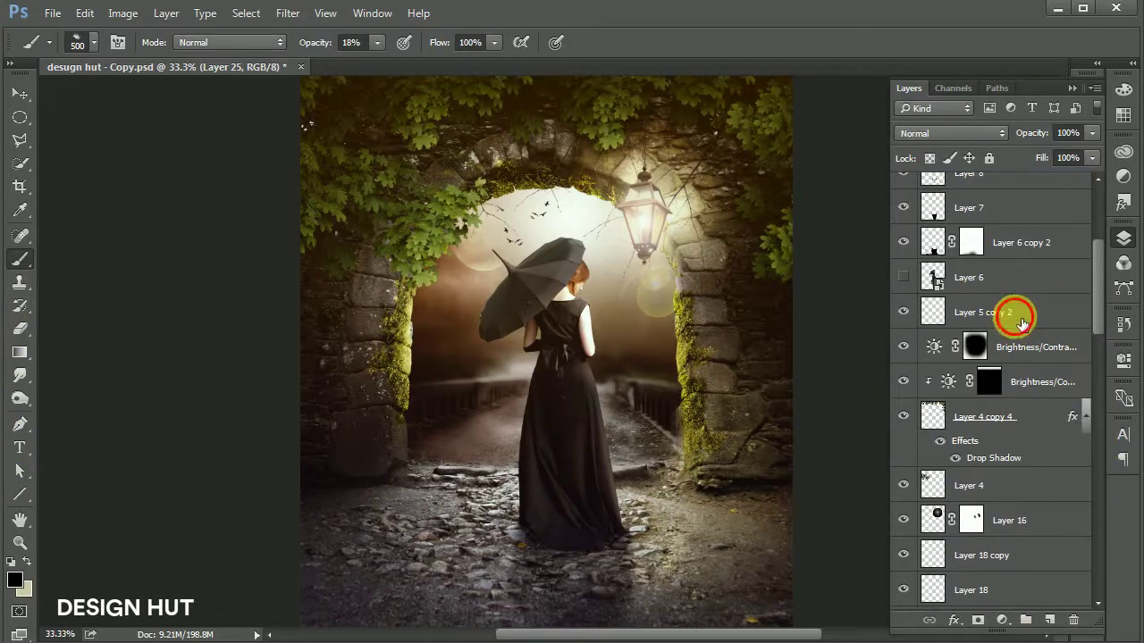
pyautogui.click(1022, 321)
pyautogui.rightClick(446, 268)
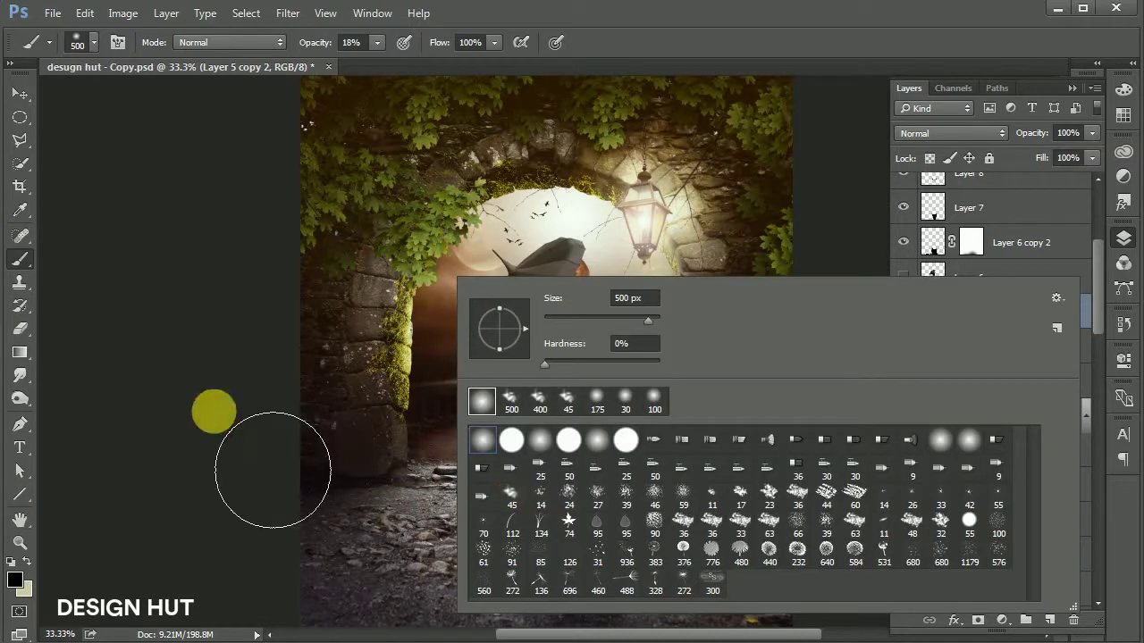
pyautogui.click(272, 469)
pyautogui.click(27, 560)
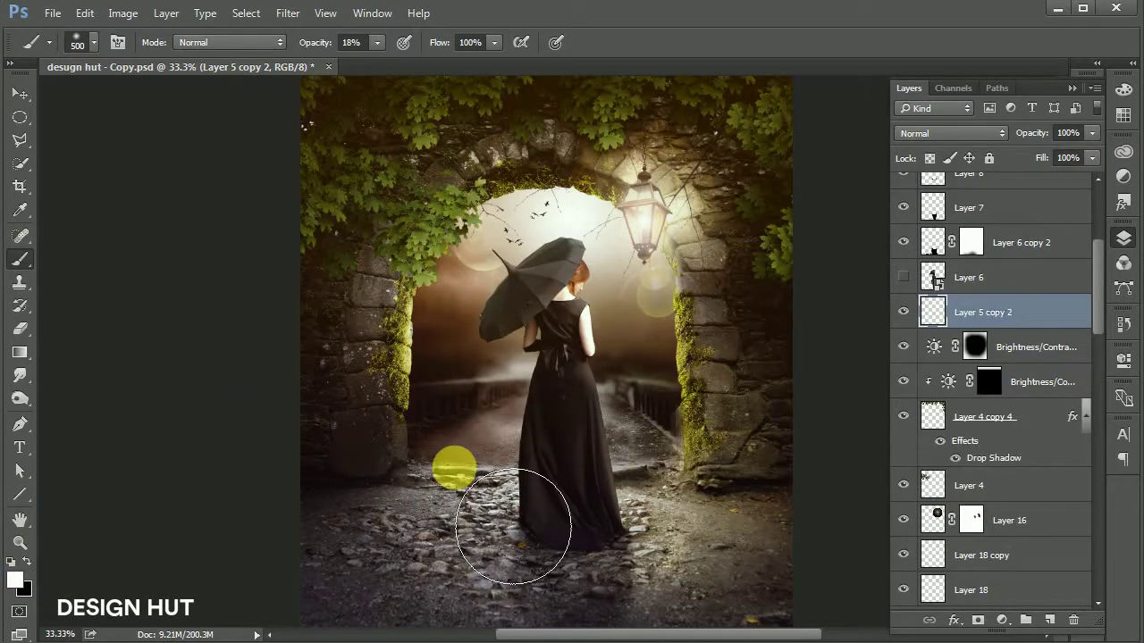
pyautogui.moveTo(513, 527); pyautogui.dragTo(701, 528)
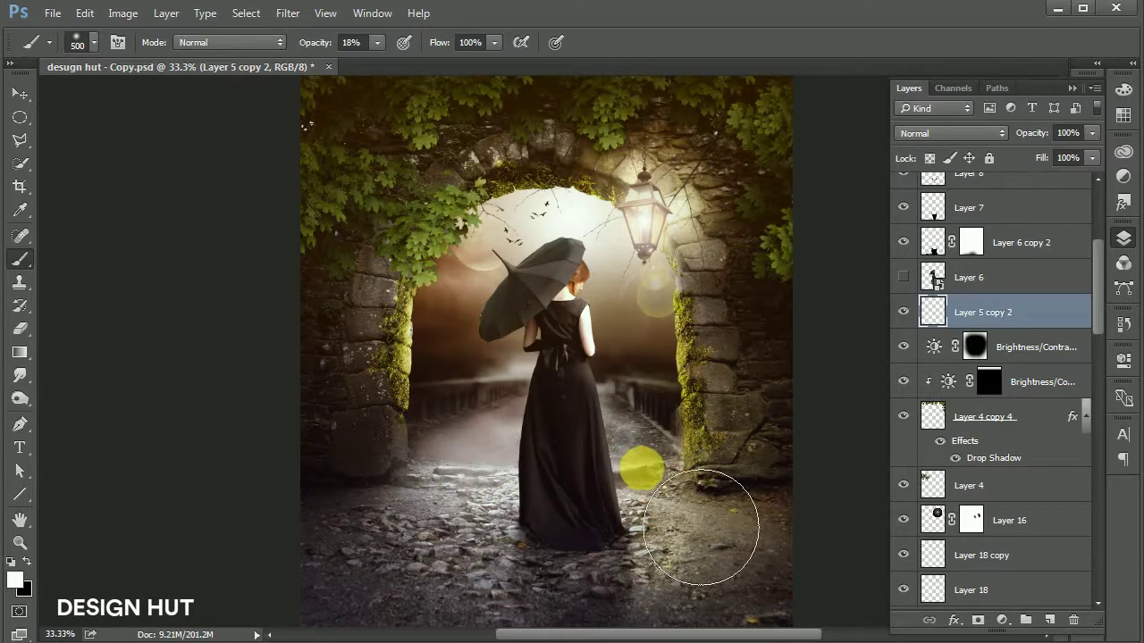
pyautogui.moveTo(950, 132); pyautogui.dragTo(943, 320)
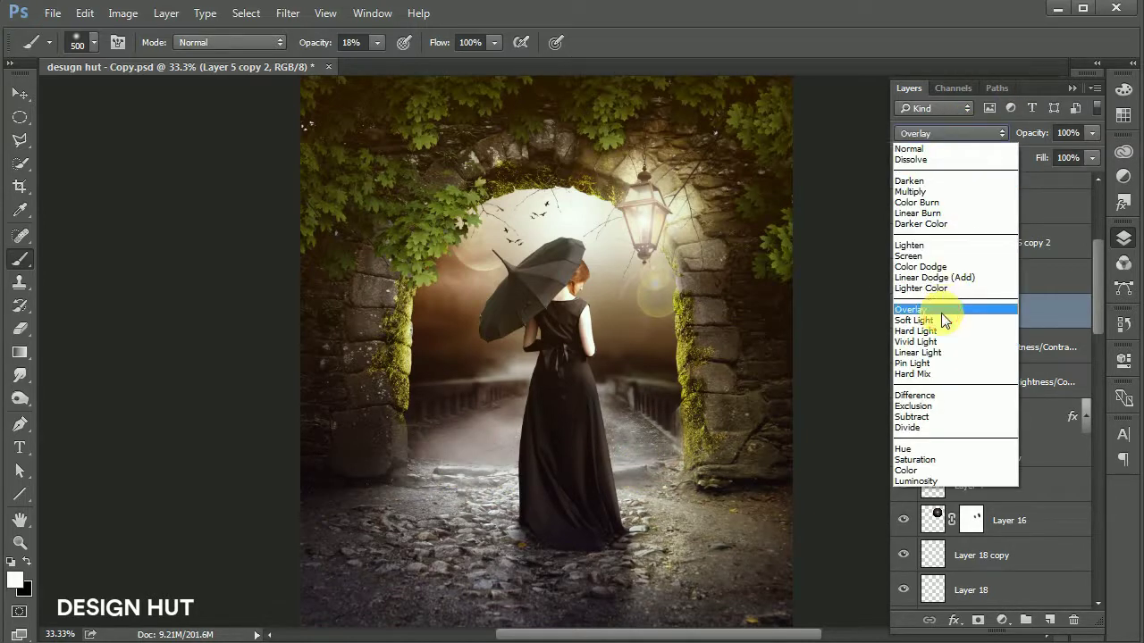
pyautogui.click(942, 320)
# With a smaller brush, brighten the cobblestones beside the woman and save.
pyautogui.press('[')
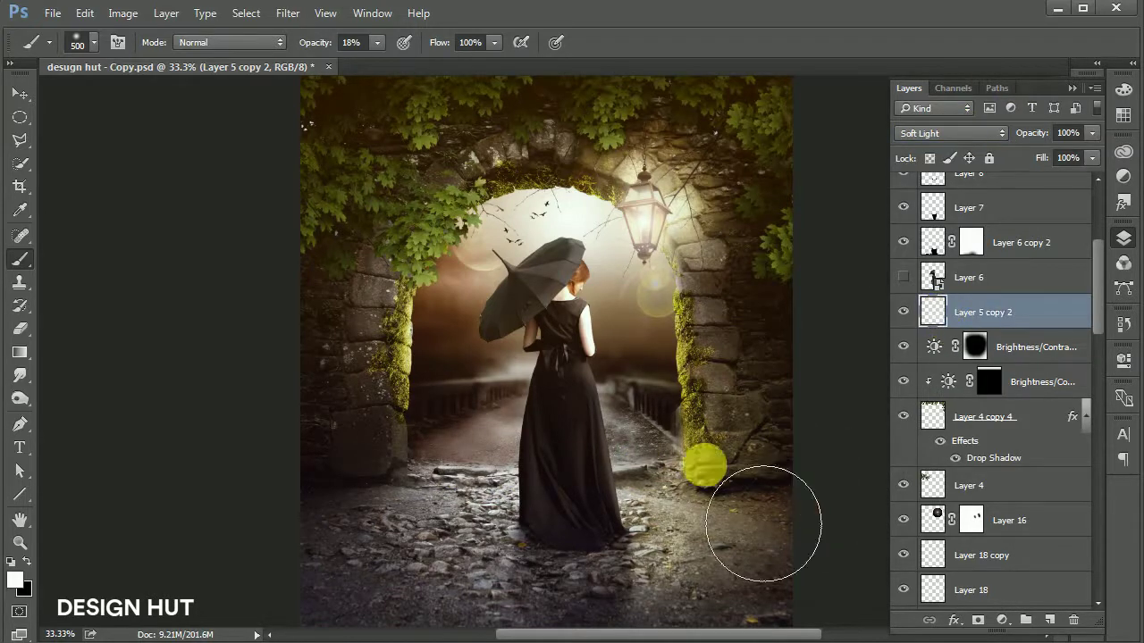
pyautogui.press('[')
pyautogui.press('[')
pyautogui.moveTo(480, 494)
pyautogui.mouseDown()
pyautogui.moveTo(506, 485)
pyautogui.moveTo(531, 498)
pyautogui.moveTo(456, 489)
pyautogui.moveTo(566, 491)
pyautogui.mouseUp()
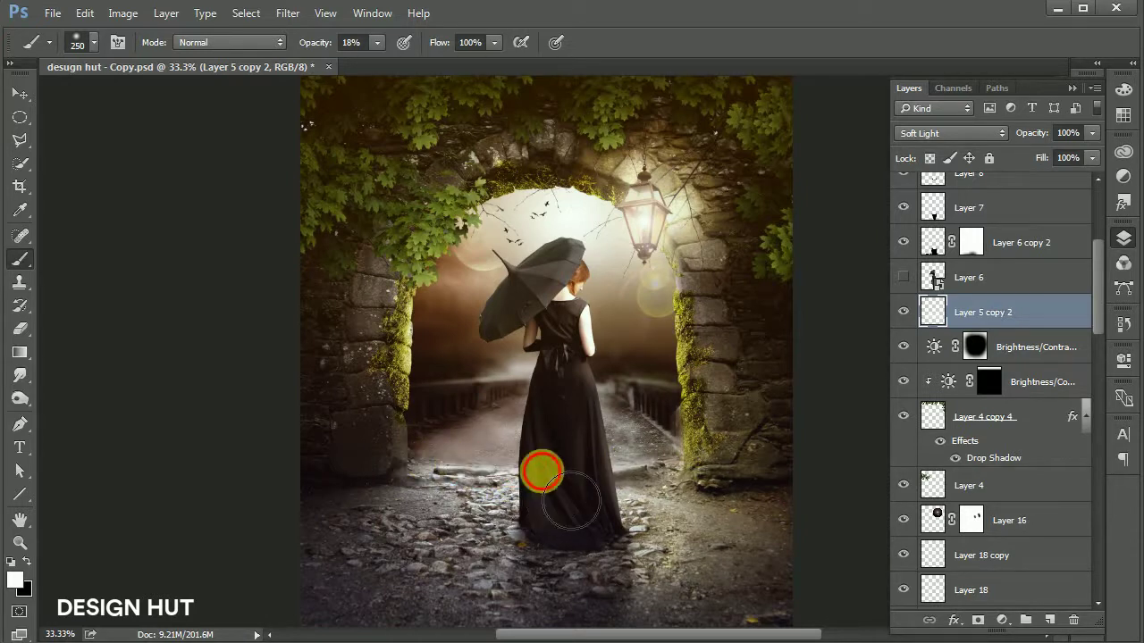
pyautogui.click(19, 92)
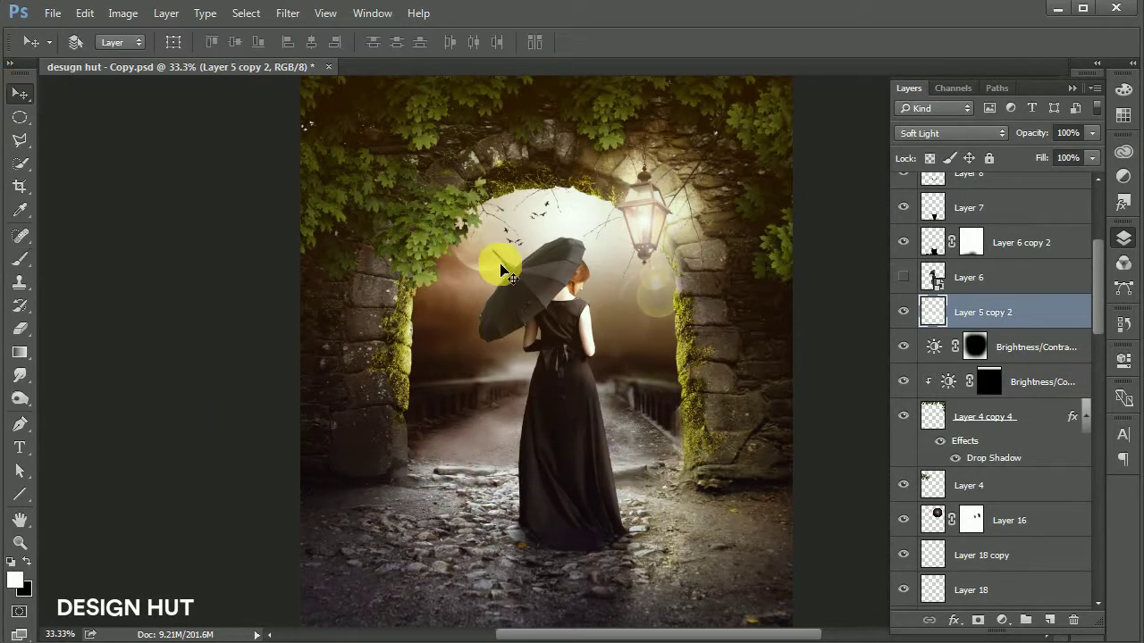
pyautogui.hotkey('ctrl', 's')
# Stamp visible into a new top layer and set Camera Raw Temperature +10, Tint +13, Exposure -0.25.
pyautogui.scroll(5, 1101, 233)
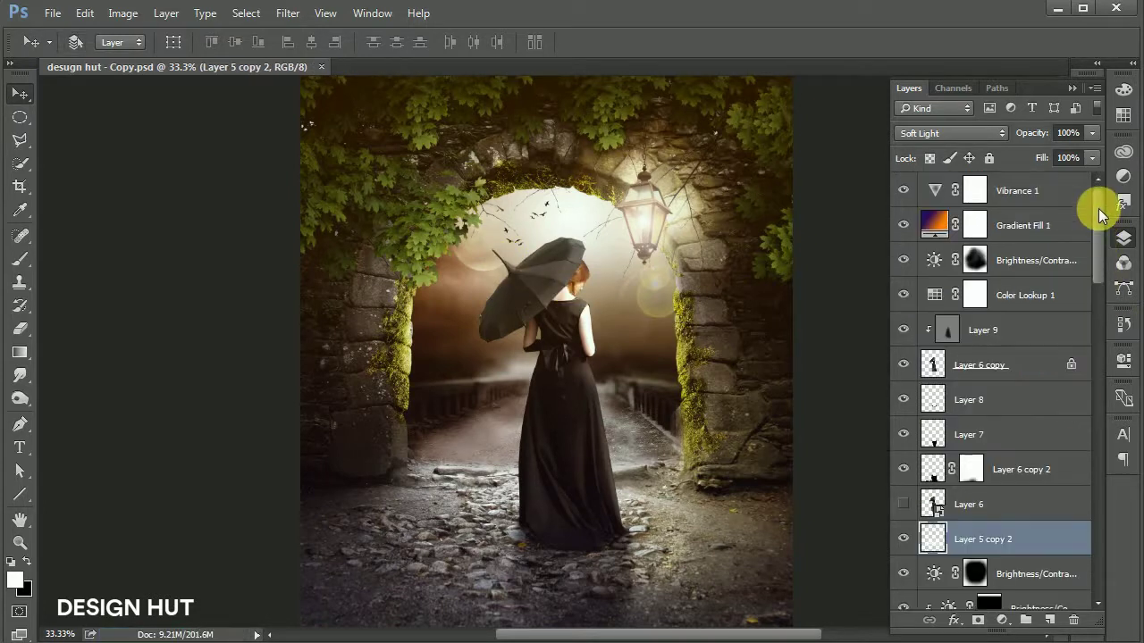
pyautogui.click(1065, 194)
pyautogui.hotkey('ctrl', 'shift', 'alt', 'e')
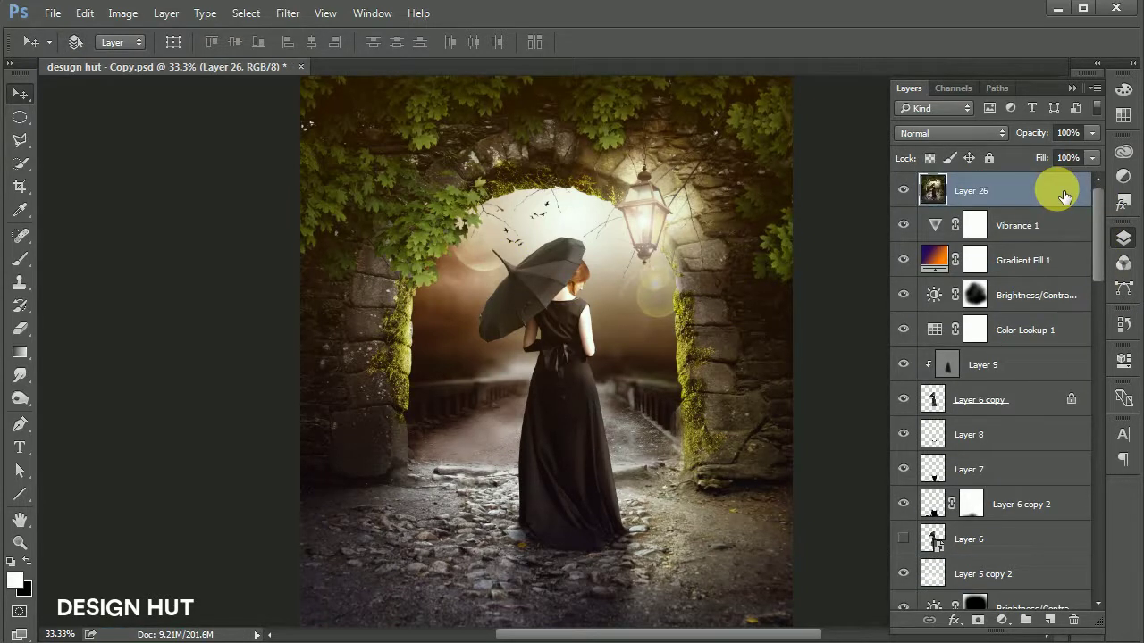
pyautogui.click(287, 13)
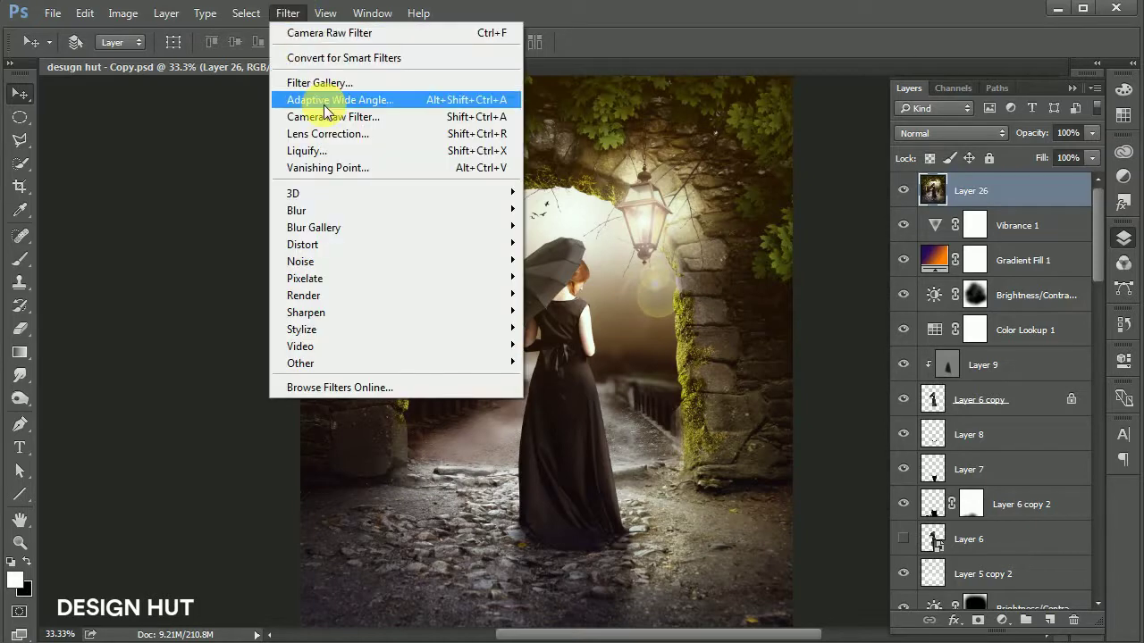
pyautogui.click(313, 115)
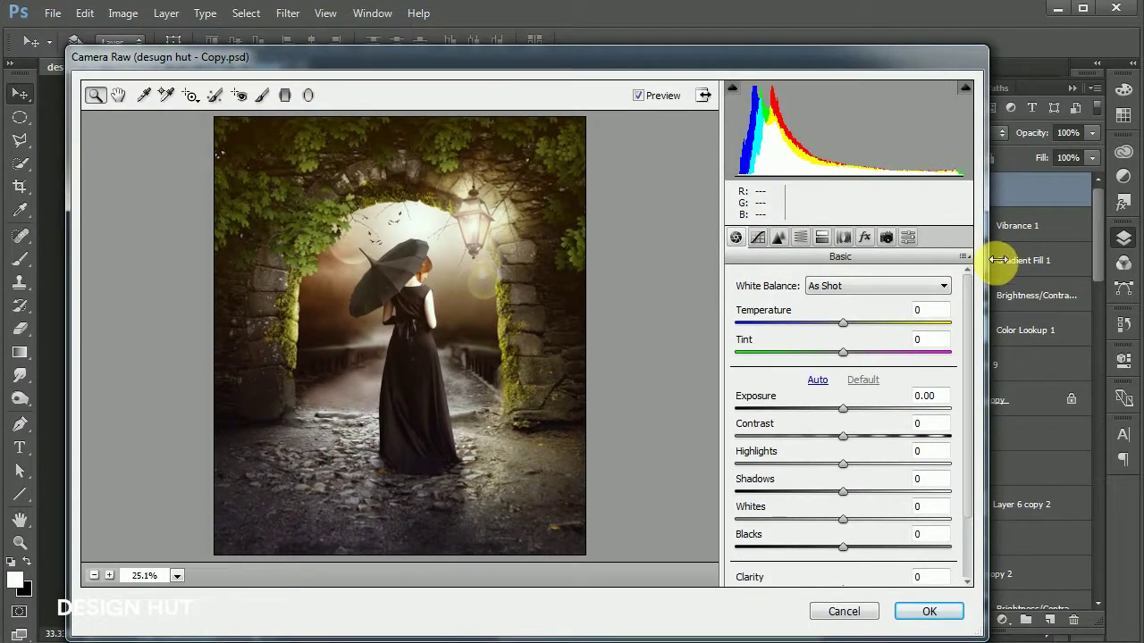
pyautogui.moveTo(988, 256); pyautogui.dragTo(1105, 259)
pyautogui.click(969, 322)
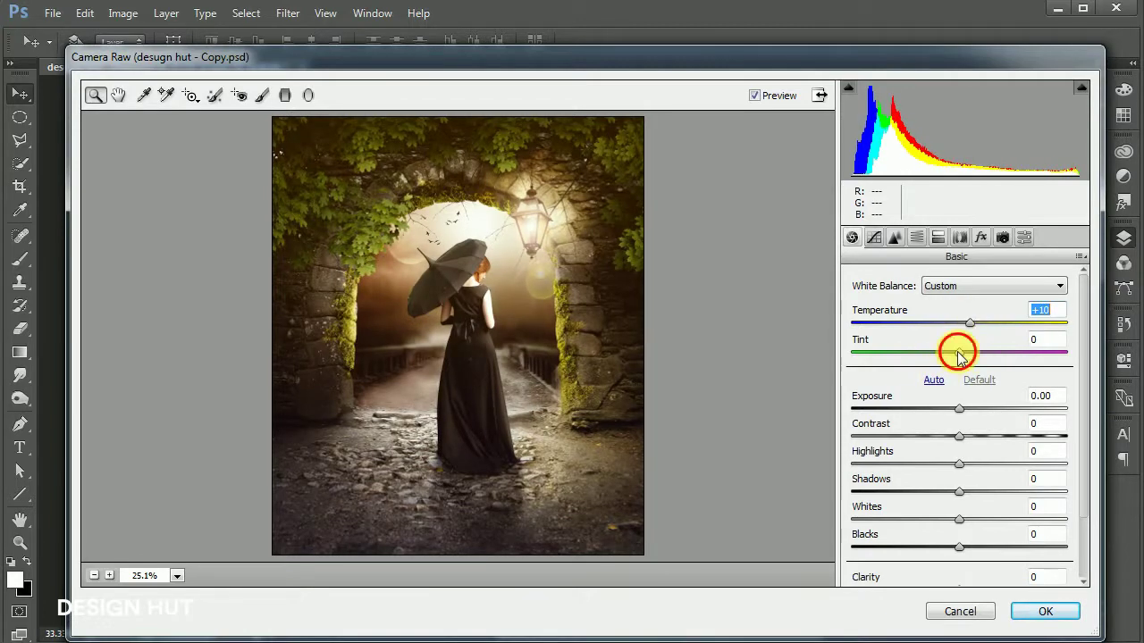
pyautogui.moveTo(956, 351); pyautogui.dragTo(972, 351)
pyautogui.click(954, 408)
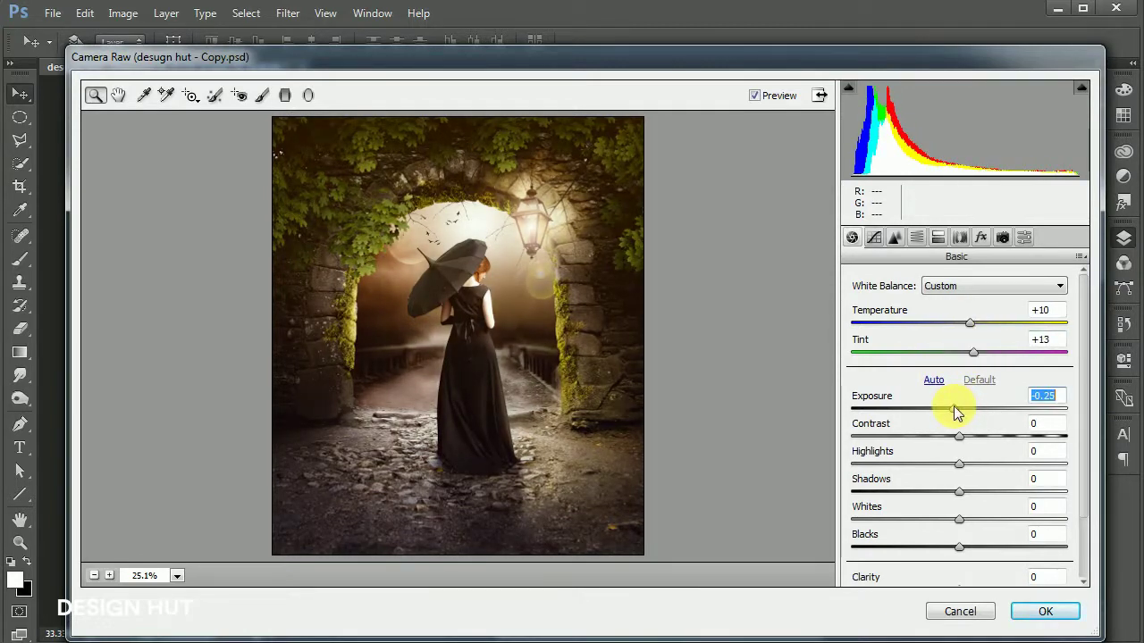
# Add darkening graduated filters along the bottom, lower-right and lower-left, then apply.
pyautogui.click(285, 95)
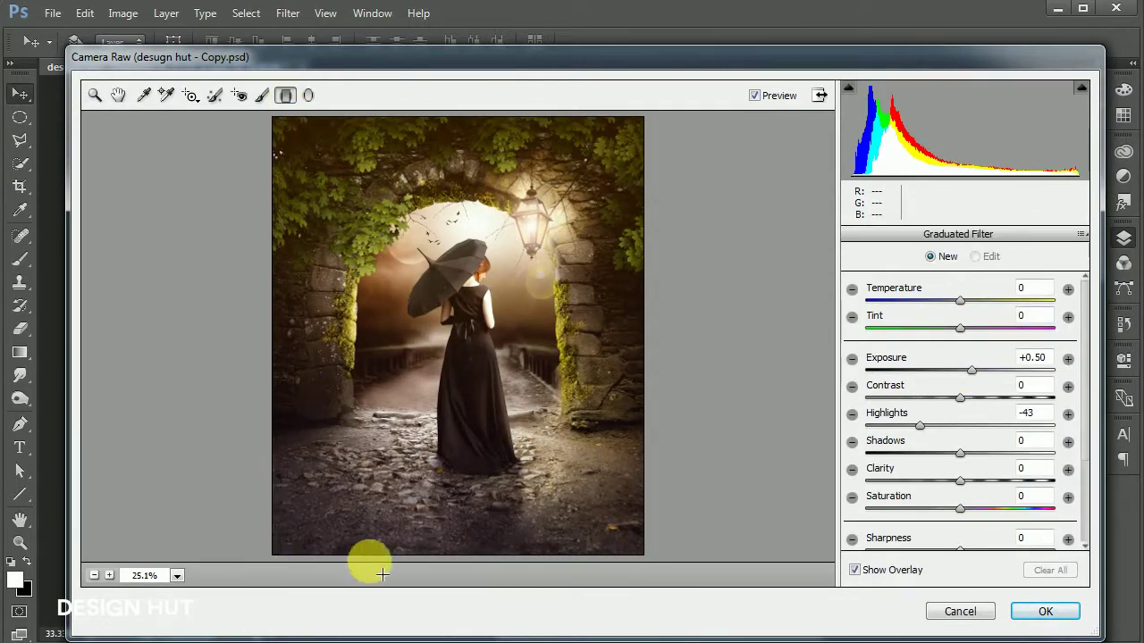
pyautogui.moveTo(453, 558); pyautogui.dragTo(453, 463)
pyautogui.click(943, 370)
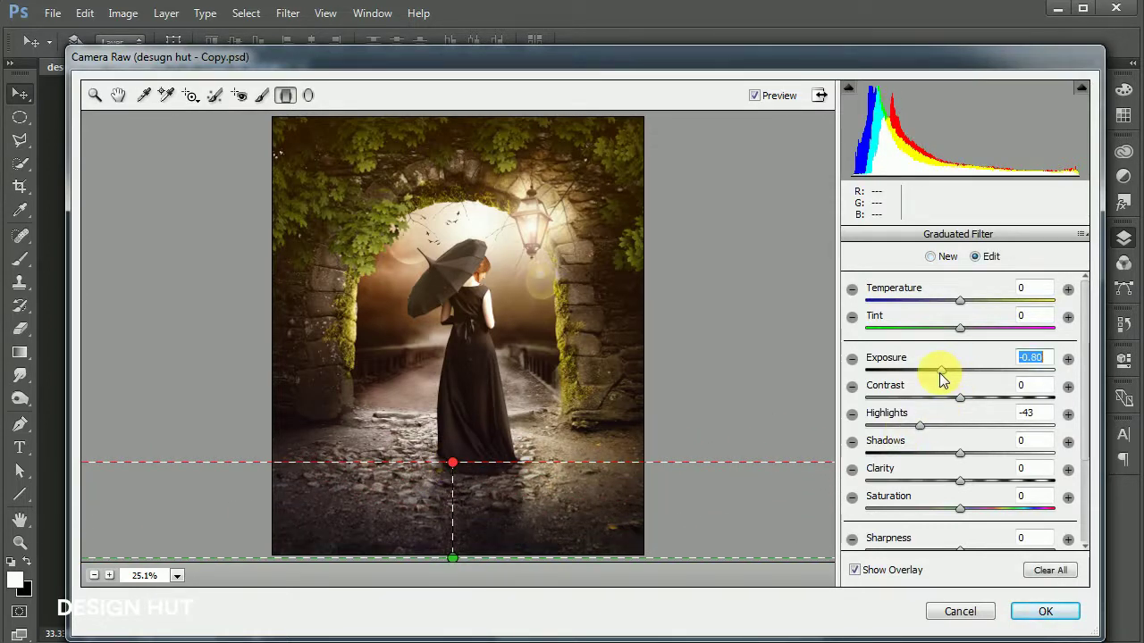
pyautogui.moveTo(694, 547)
pyautogui.mouseDown()
pyautogui.moveTo(576, 454)
pyautogui.moveTo(568, 435)
pyautogui.mouseUp()
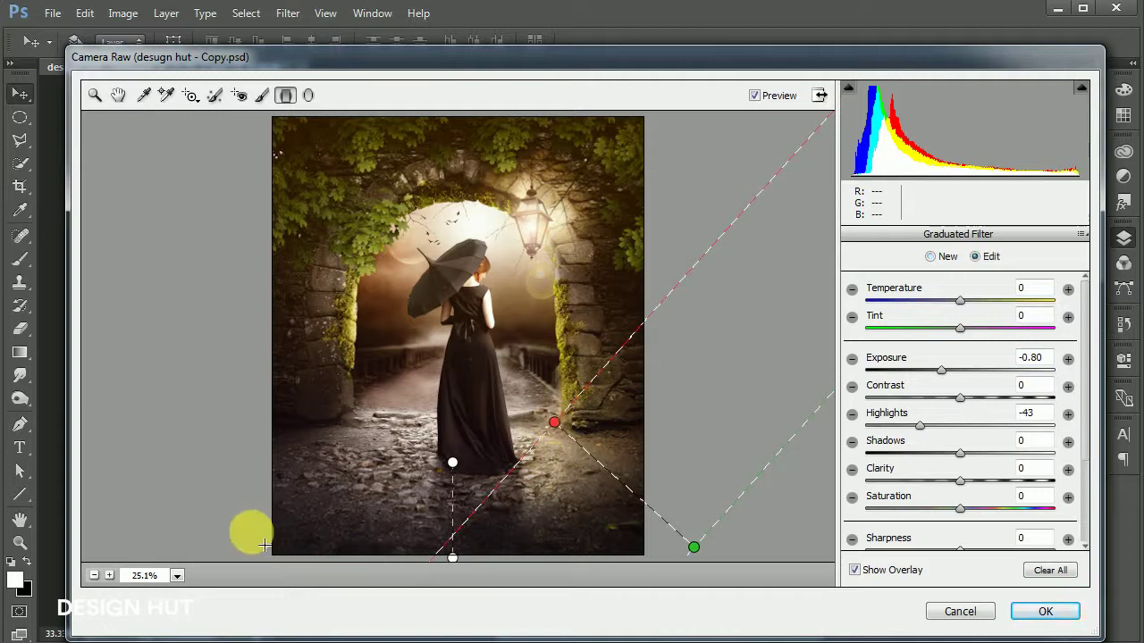
pyautogui.moveTo(251, 532); pyautogui.dragTo(408, 441)
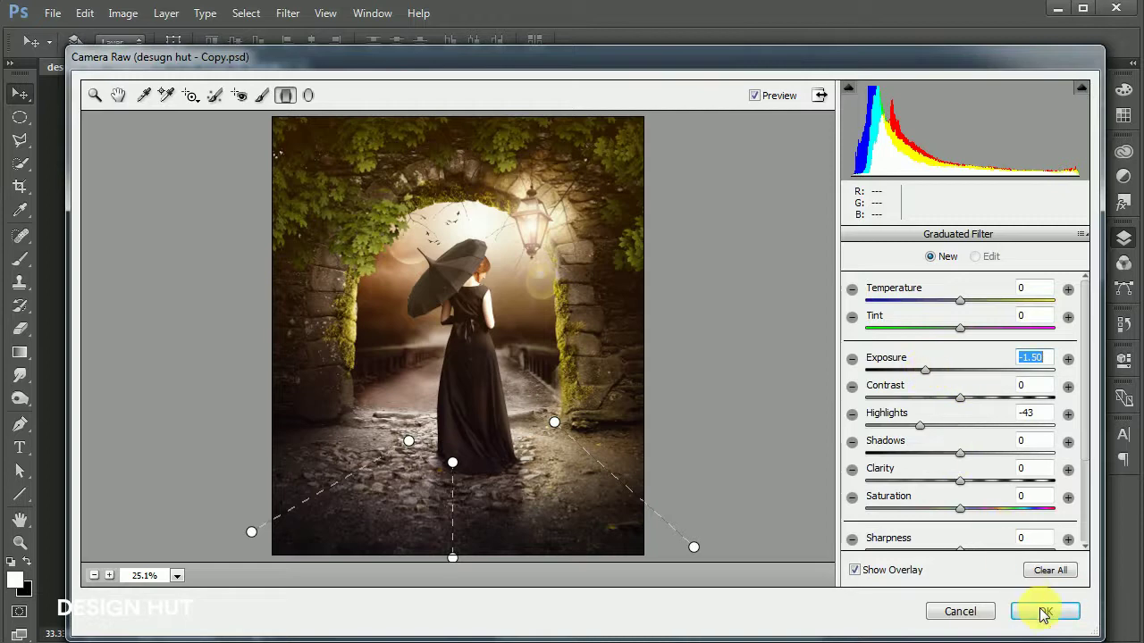
pyautogui.click(1044, 613)
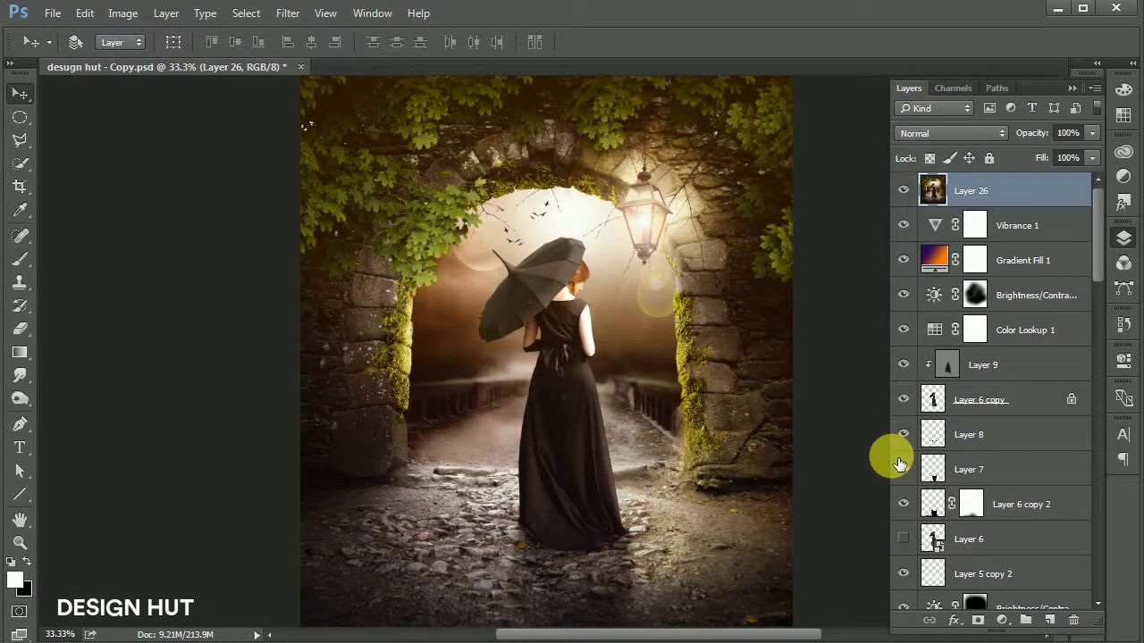
# In Camera Raw, set Tint +17, Exposure +0.35 and Shadows -21 on Layer 26.
pyautogui.click(288, 13)
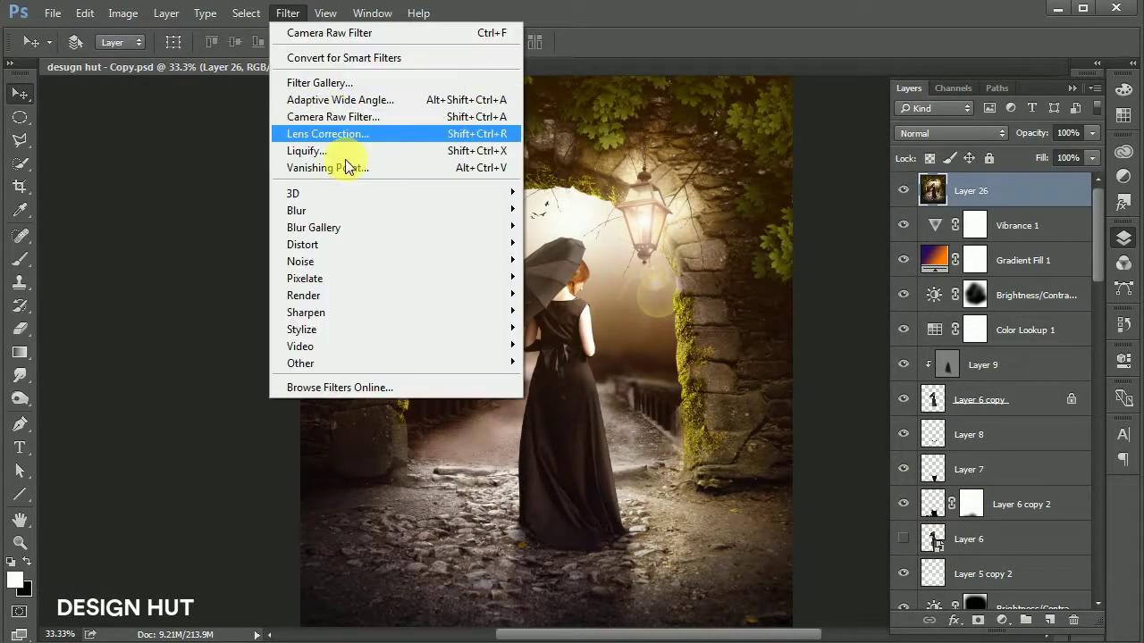
pyautogui.click(385, 116)
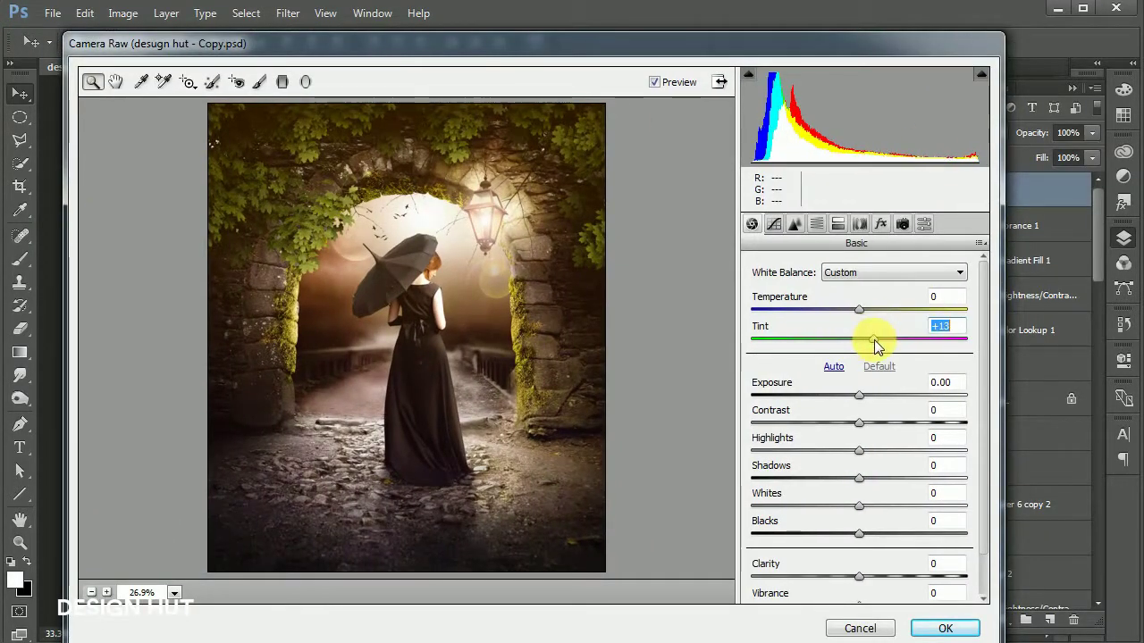
pyautogui.moveTo(874, 339); pyautogui.dragTo(876, 338)
pyautogui.click(861, 395)
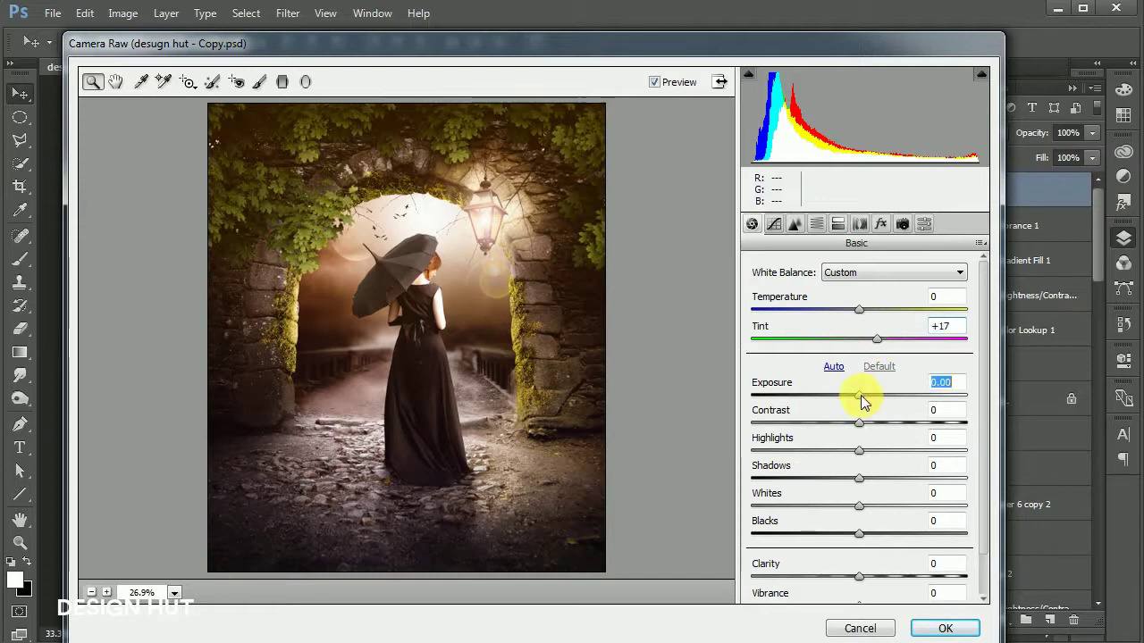
pyautogui.moveTo(861, 395); pyautogui.dragTo(863, 401)
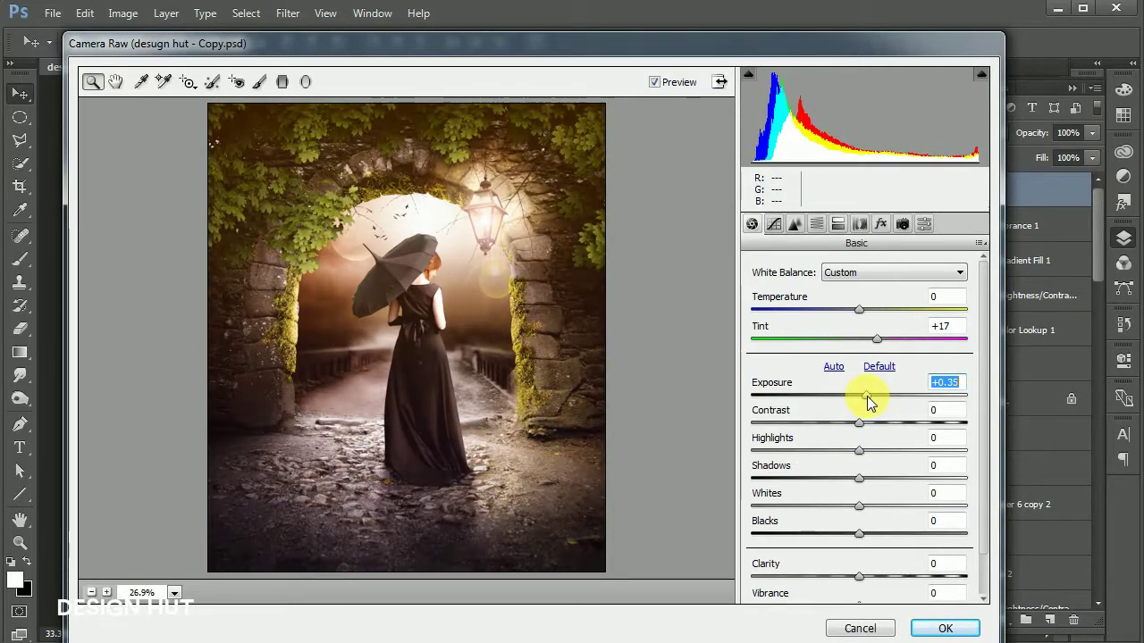
pyautogui.moveTo(860, 479)
pyautogui.mouseDown()
pyautogui.moveTo(866, 486)
pyautogui.moveTo(850, 480)
pyautogui.mouseUp()
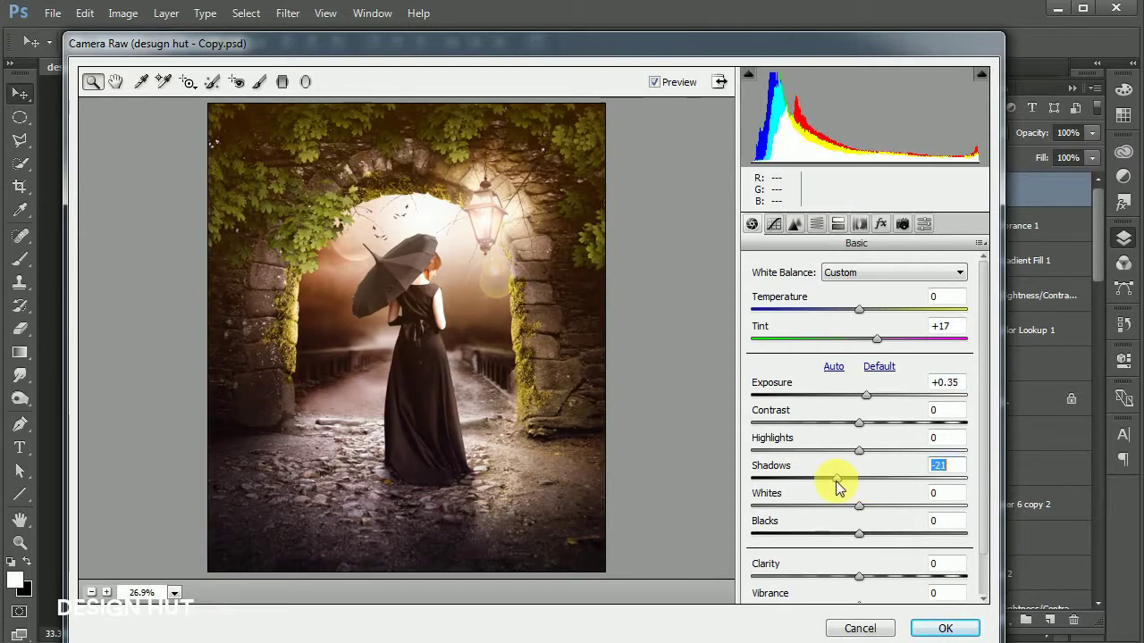
pyautogui.click(858, 533)
# Add a radial filter around the woman darkening the surround to -0.15 exposure, and apply.
pyautogui.click(305, 82)
pyautogui.moveTo(358, 232)
pyautogui.mouseDown()
pyautogui.moveTo(467, 374)
pyautogui.moveTo(460, 345)
pyautogui.mouseUp()
pyautogui.moveTo(395, 255); pyautogui.dragTo(435, 370)
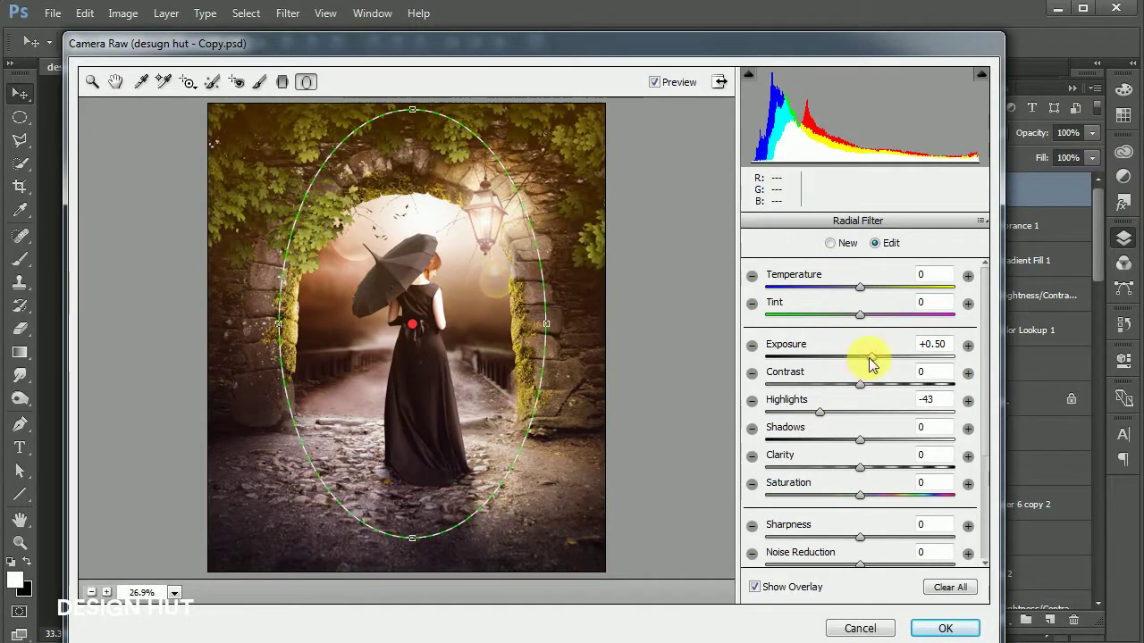
pyautogui.moveTo(871, 362); pyautogui.dragTo(853, 355)
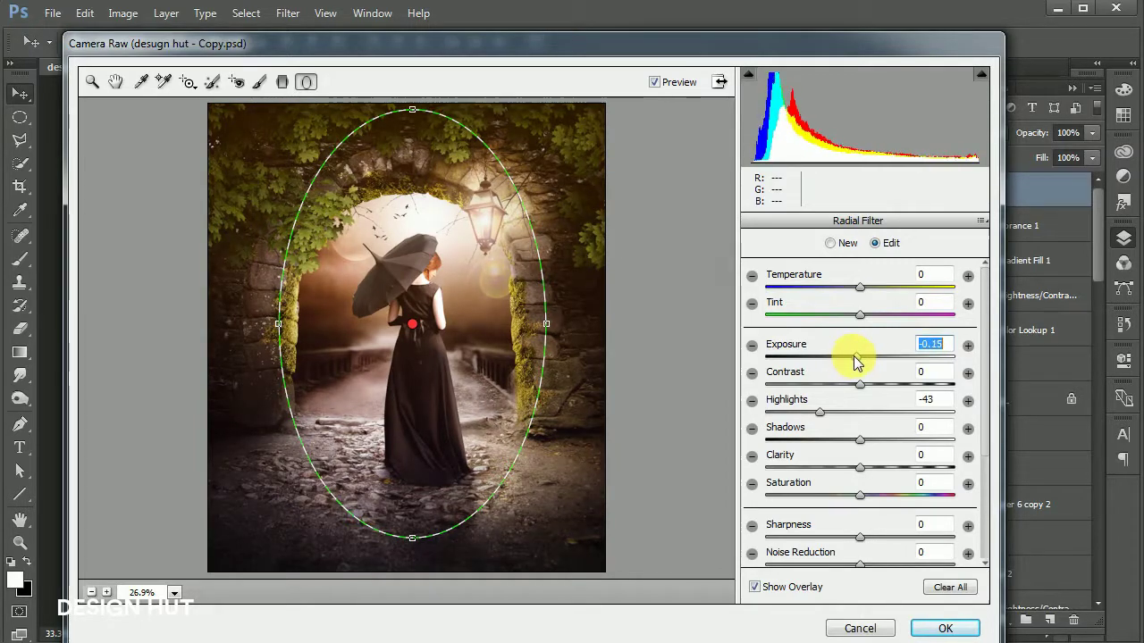
pyautogui.click(938, 629)
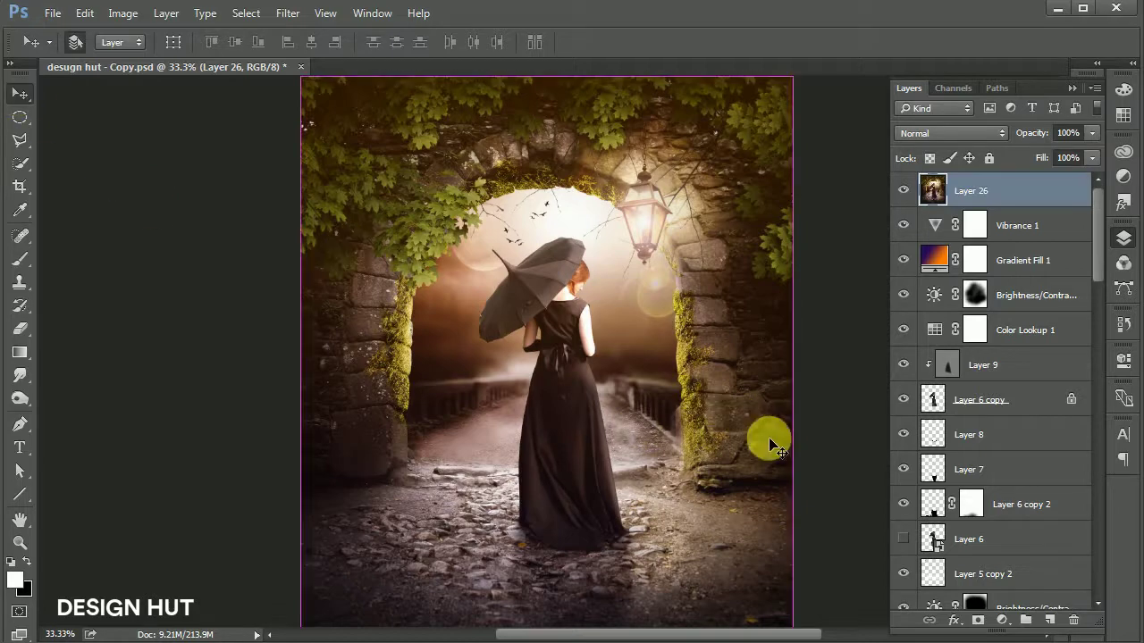
# Save, then add Color Lookup 2 and preview lookup tables from 2Strip through film-stock looks.
pyautogui.hotkey('ctrl', 's')
pyautogui.click(1002, 620)
pyautogui.click(1039, 496)
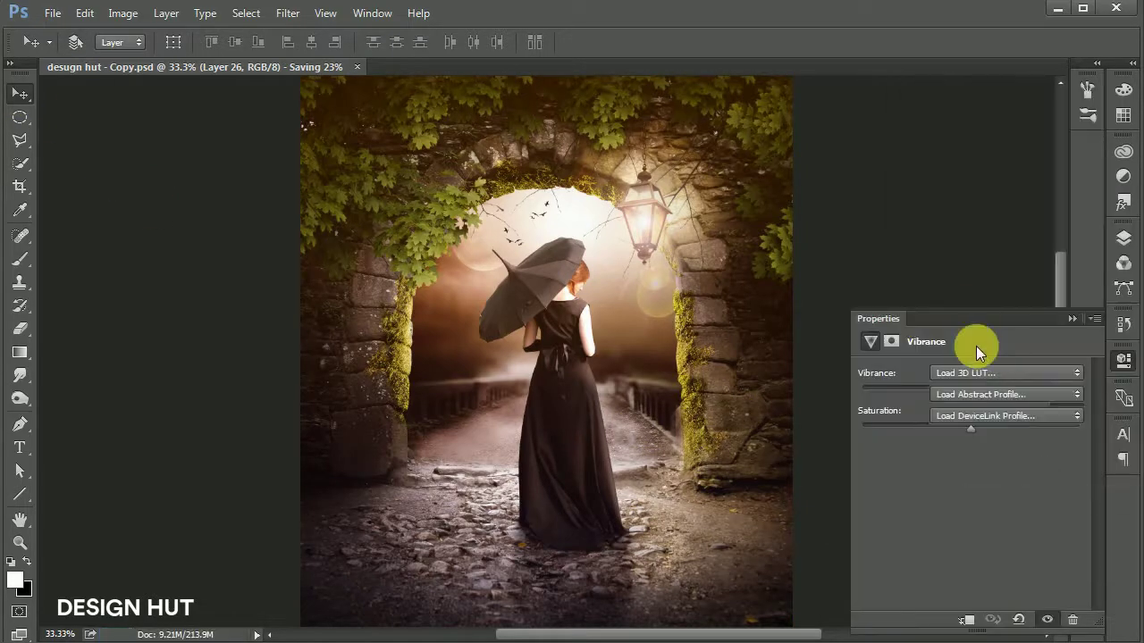
pyautogui.click(985, 373)
pyautogui.click(974, 9)
pyautogui.press('Down')
pyautogui.press('Down')
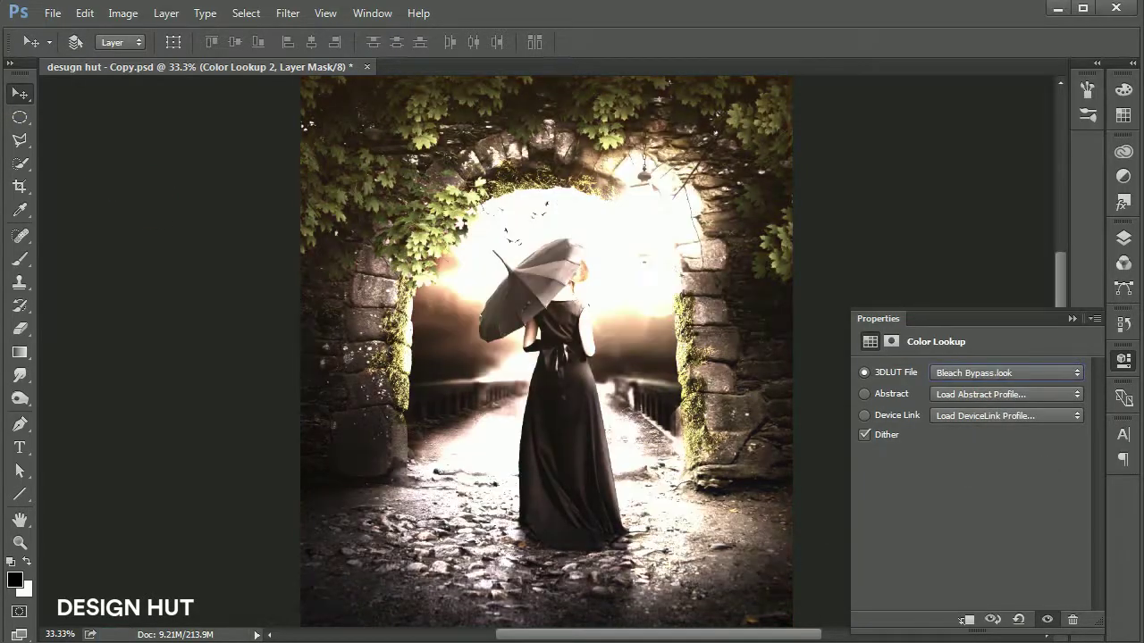
pyautogui.press('Down')
pyautogui.press('Down')
pyautogui.press('Down')
pyautogui.press('Down')
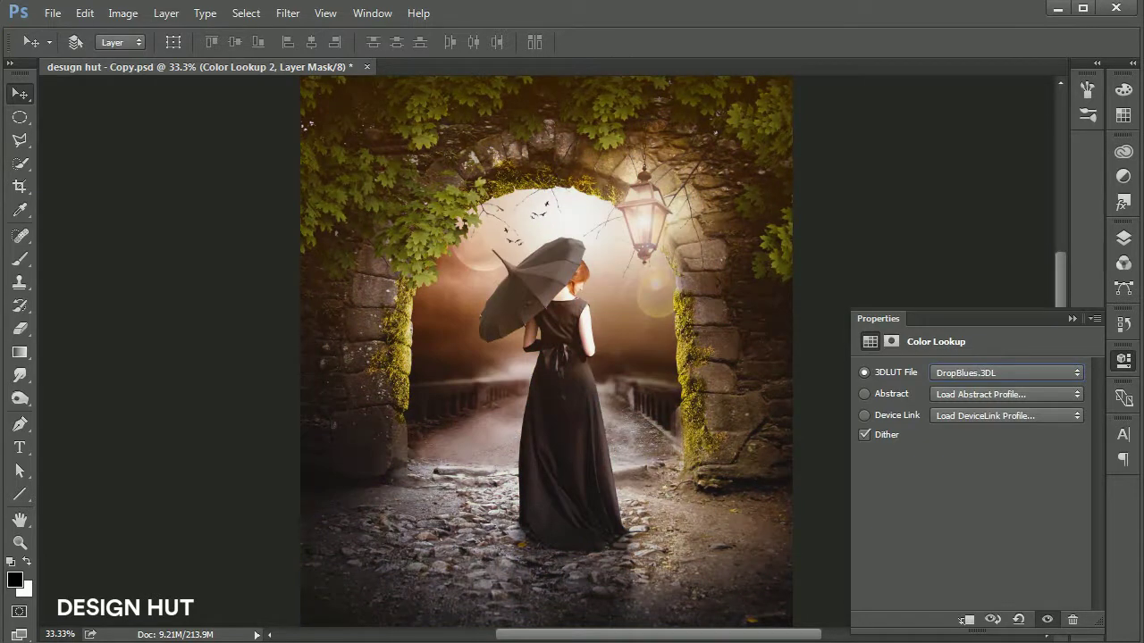
pyautogui.press('Down')
pyautogui.press('Down')
pyautogui.press('Down')
pyautogui.press('Down')
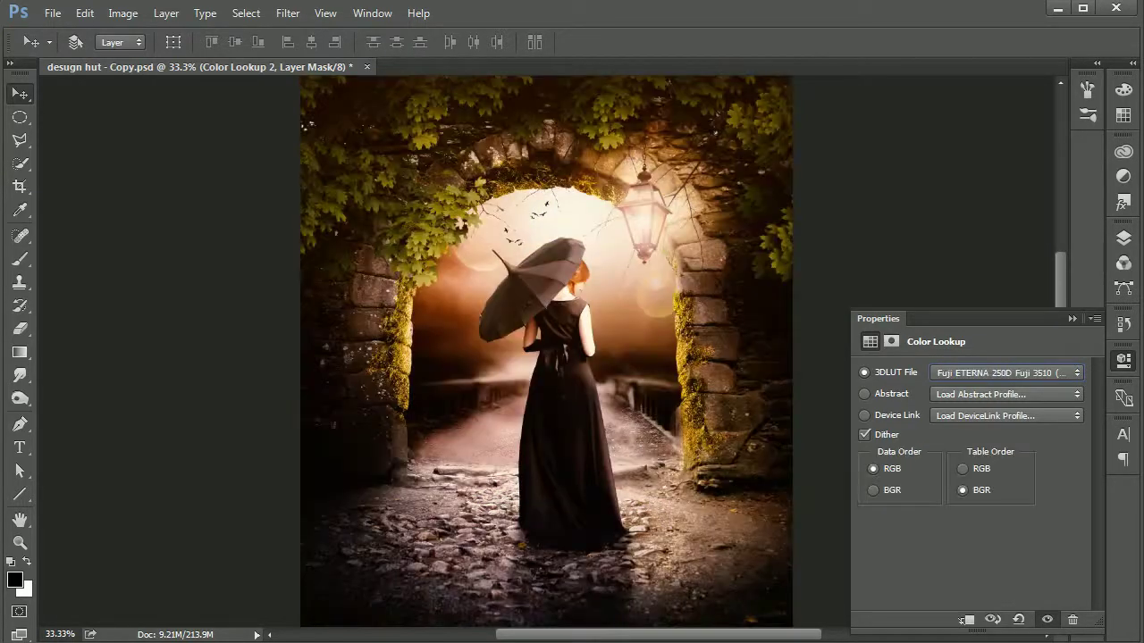
pyautogui.press('Down')
pyautogui.press('Down')
pyautogui.press('Down')
pyautogui.press('Down')
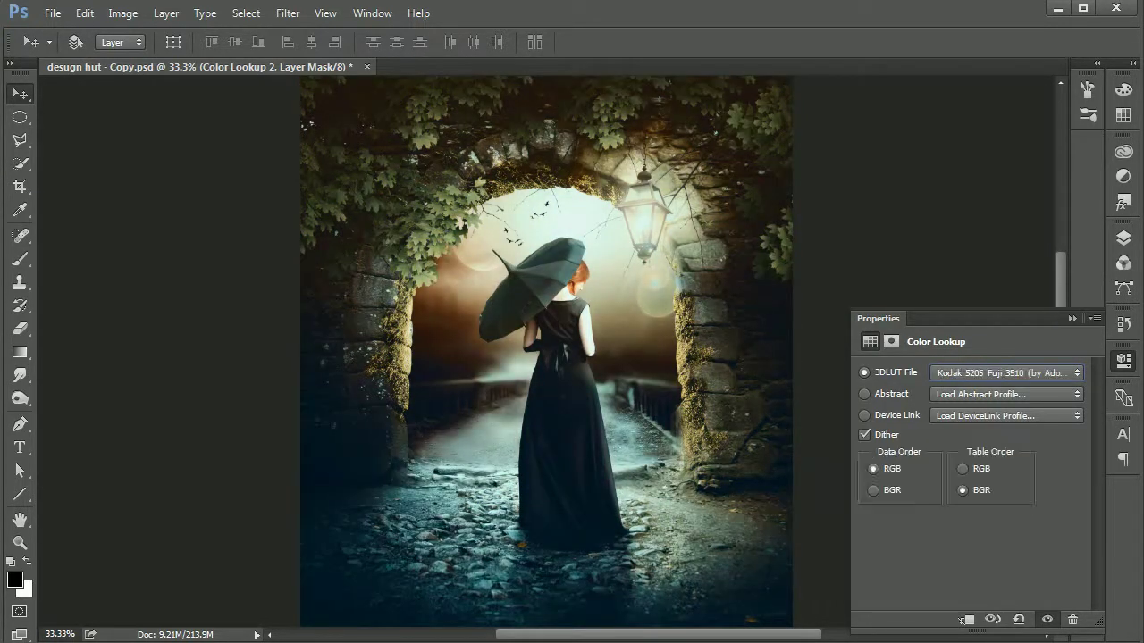
pyautogui.press('Down')
pyautogui.press('Down')
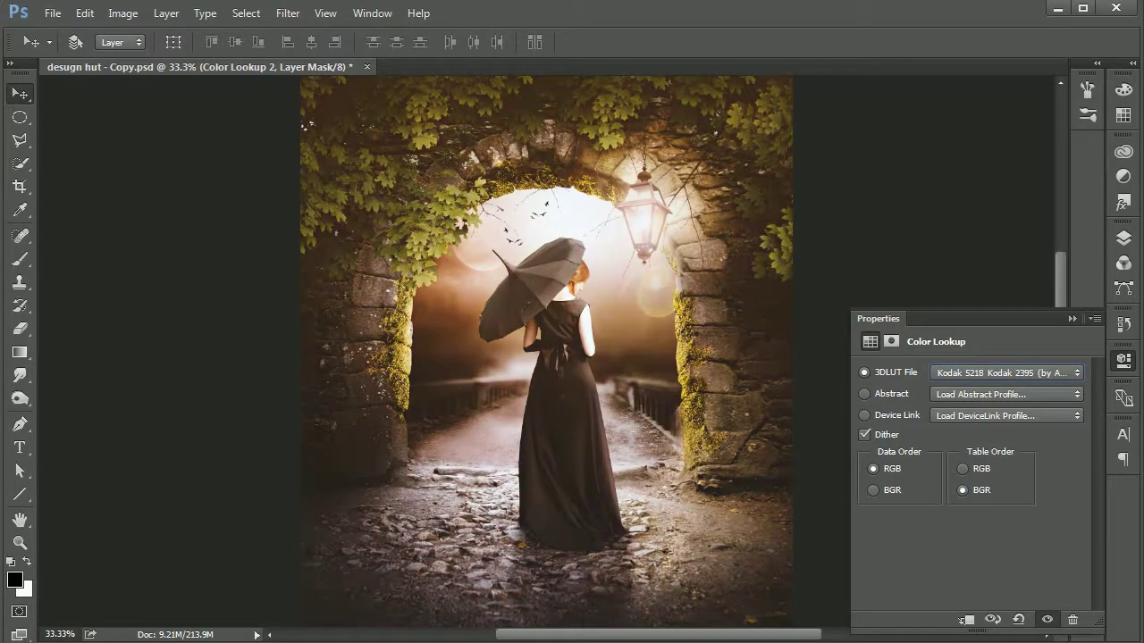
# Set Color Lookup 2's opacity, trying 20% and 12% before settling at 30%.
pyautogui.click(1123, 238)
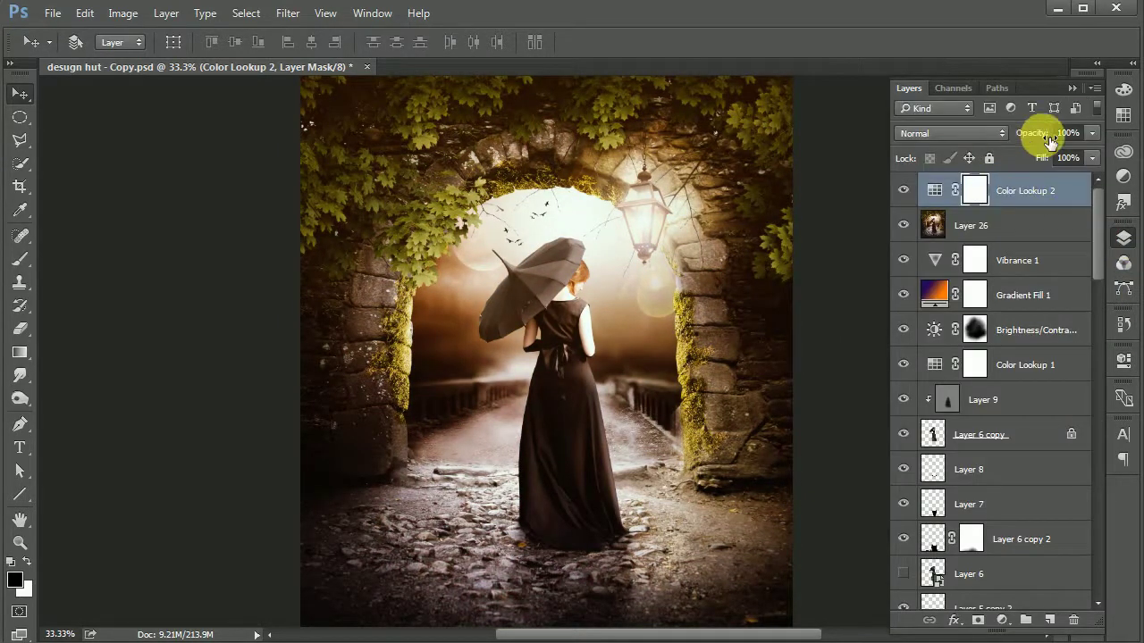
pyautogui.click(1089, 133)
pyautogui.write('20')
pyautogui.press('Return')
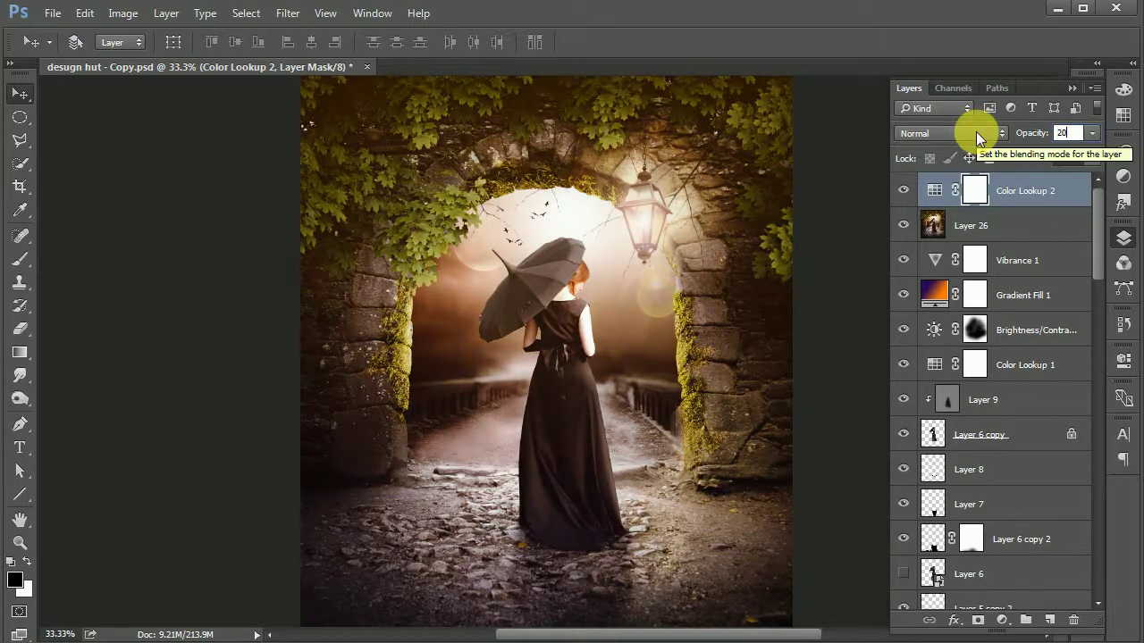
pyautogui.moveTo(1032, 132); pyautogui.dragTo(1025, 132)
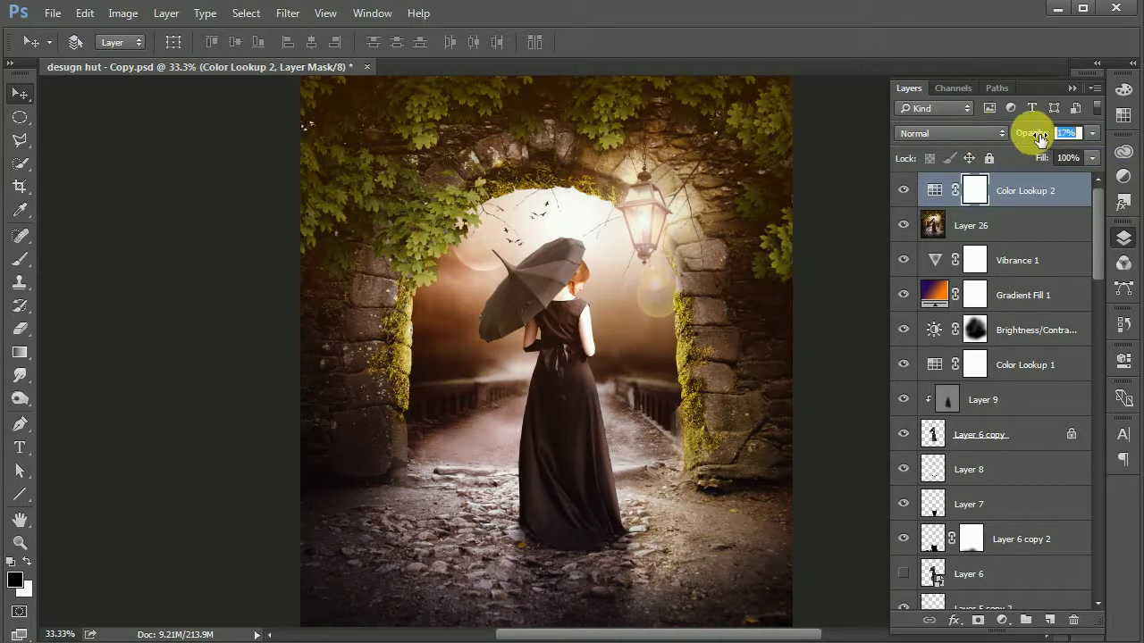
pyautogui.click(934, 191)
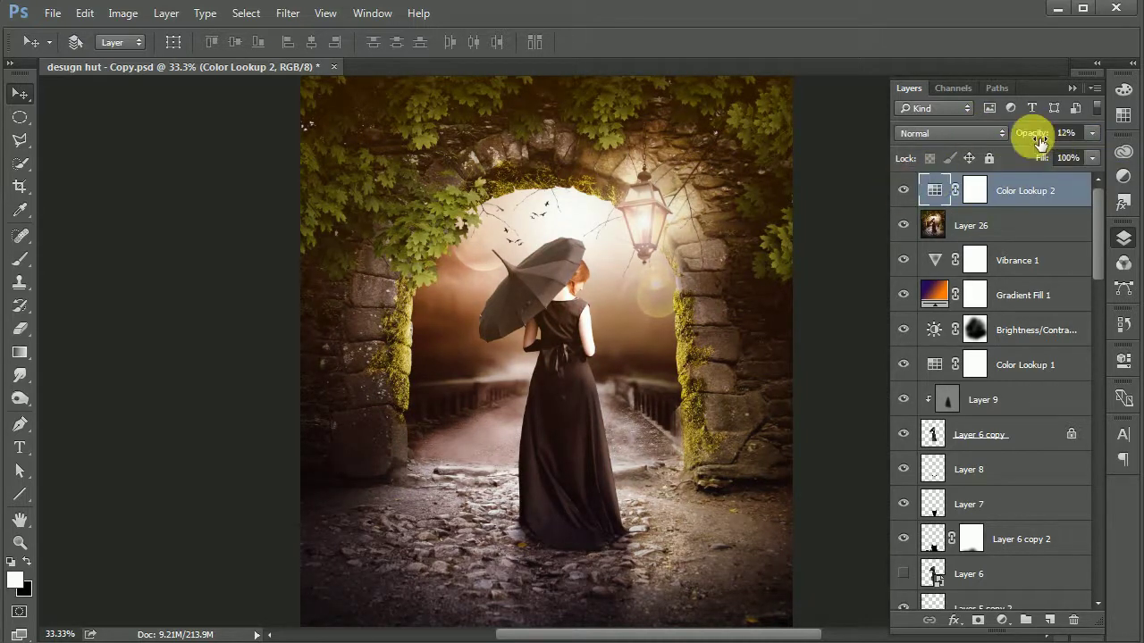
pyautogui.moveTo(1030, 134); pyautogui.dragTo(1121, 132)
pyautogui.moveTo(1026, 139); pyautogui.dragTo(997, 138)
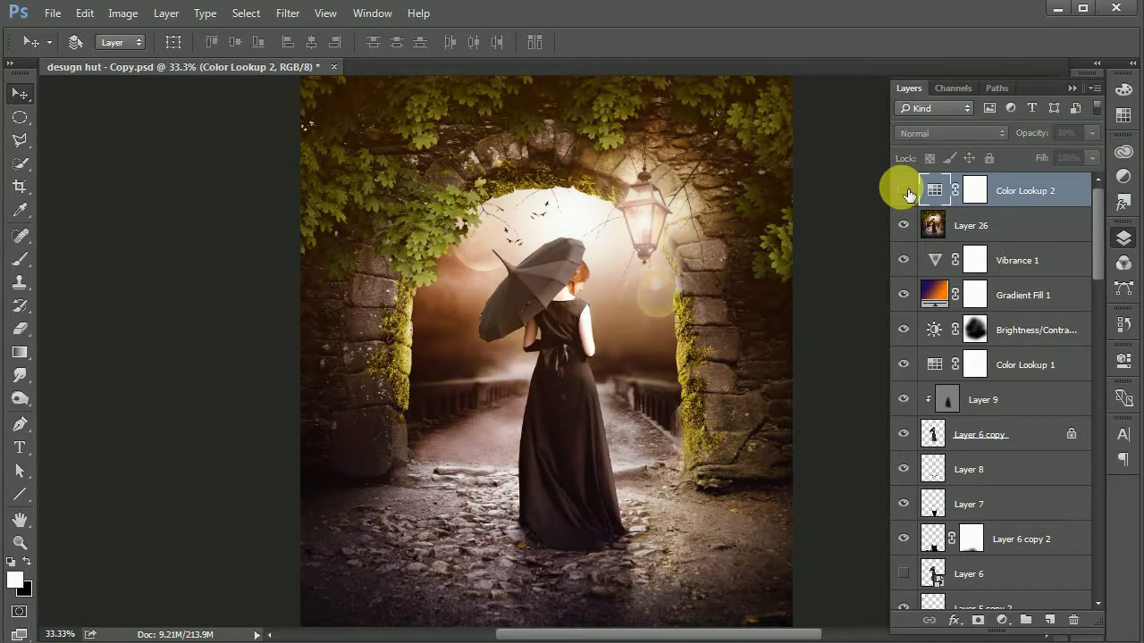
pyautogui.hotkey('ctrl', '-')
# Save, then add a black Solid Color fill layer at 29% opacity.
pyautogui.hotkey('ctrl', 's')
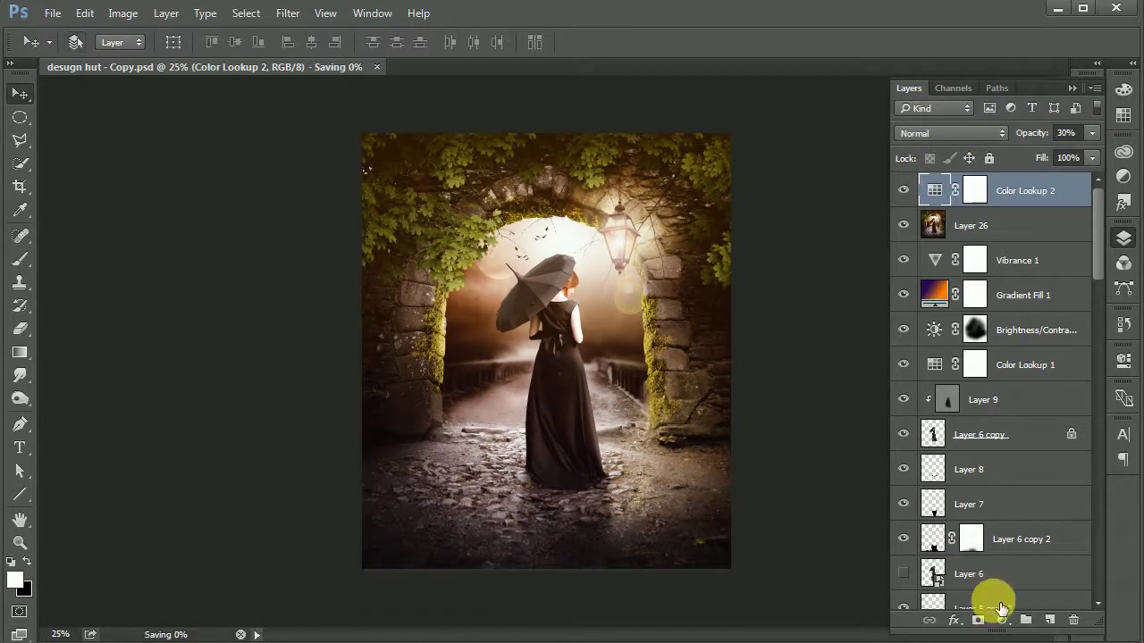
pyautogui.click(1002, 620)
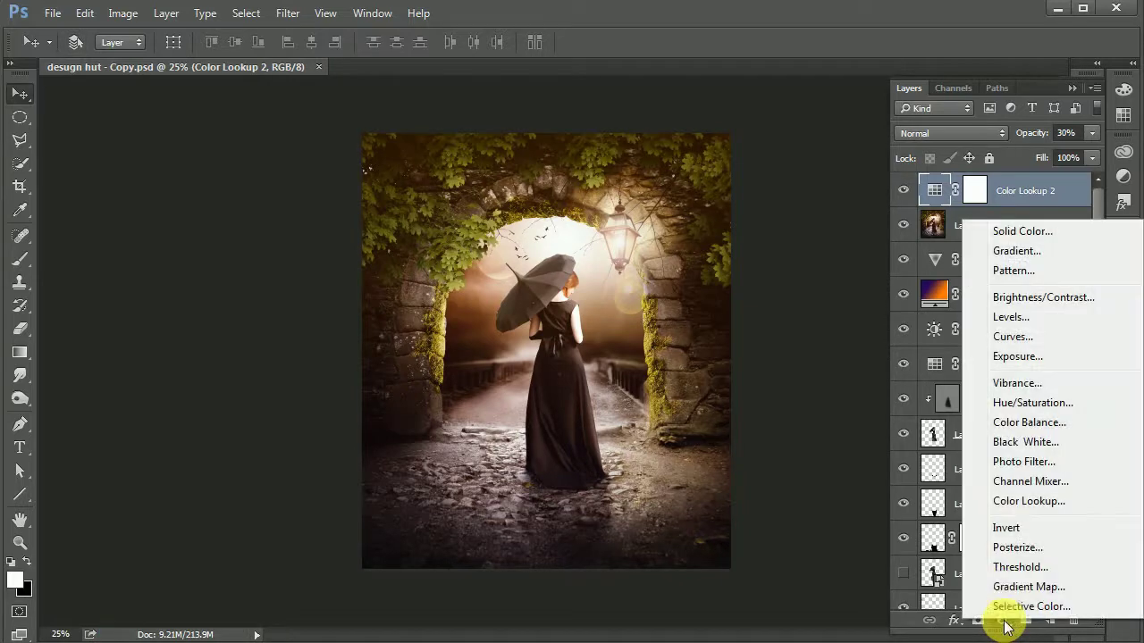
pyautogui.click(1006, 231)
pyautogui.moveTo(754, 408); pyautogui.dragTo(792, 447)
pyautogui.click(957, 363)
pyautogui.moveTo(1042, 133); pyautogui.dragTo(983, 137)
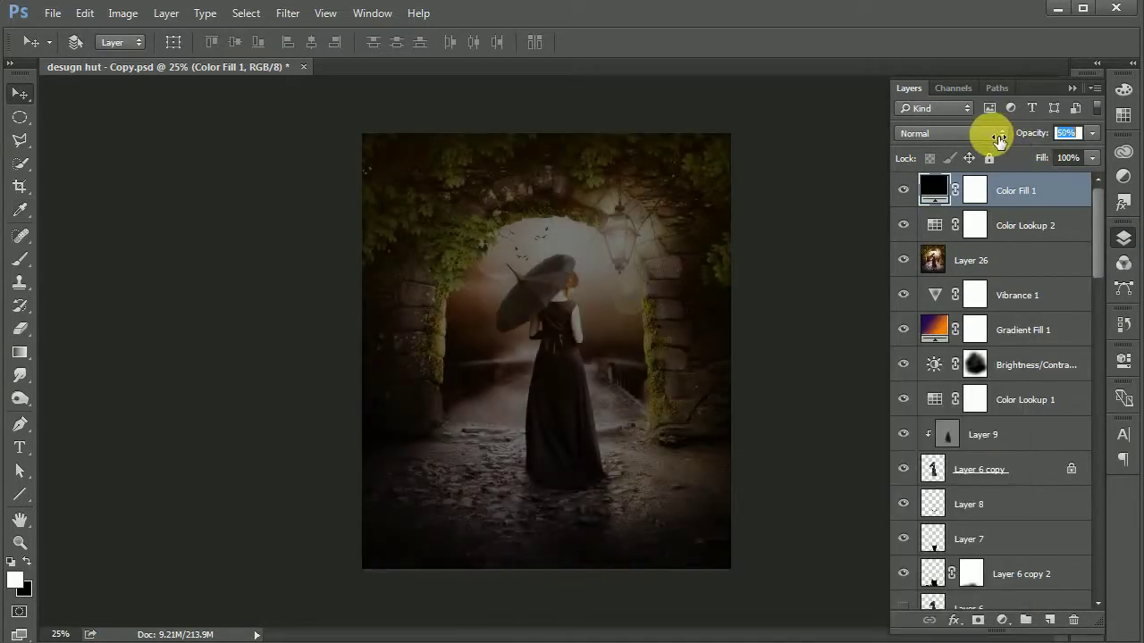
# Mask the fill away from the woman and arch with an 800 px, 100% black brush.
pyautogui.click(20, 258)
pyautogui.click(26, 561)
pyautogui.click(975, 190)
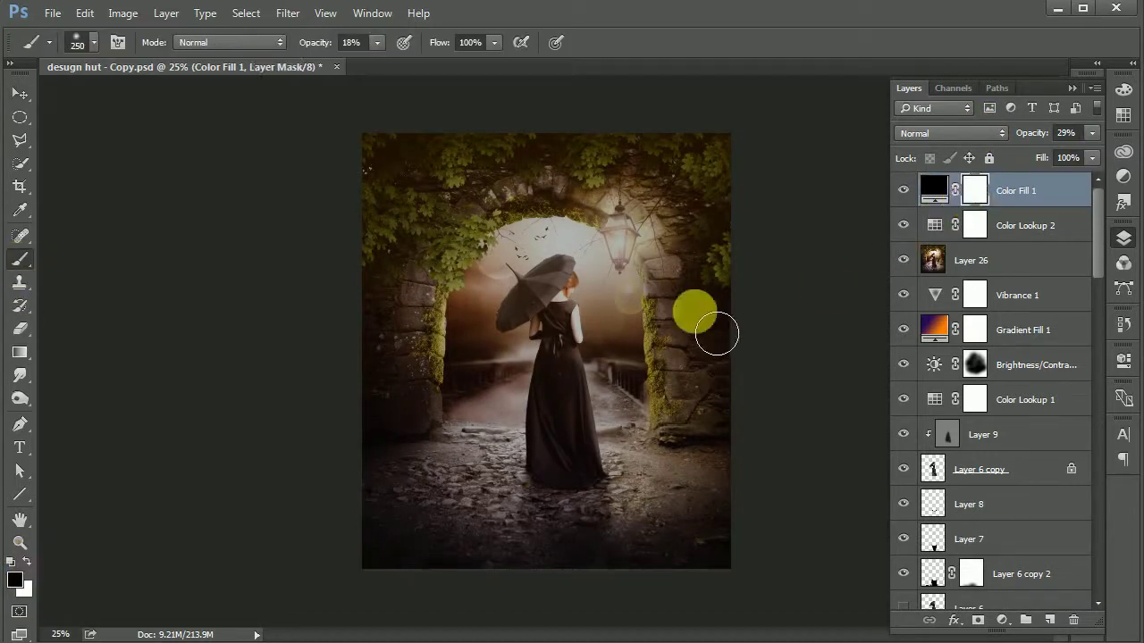
pyautogui.press(']')
pyautogui.press(']')
pyautogui.press(']')
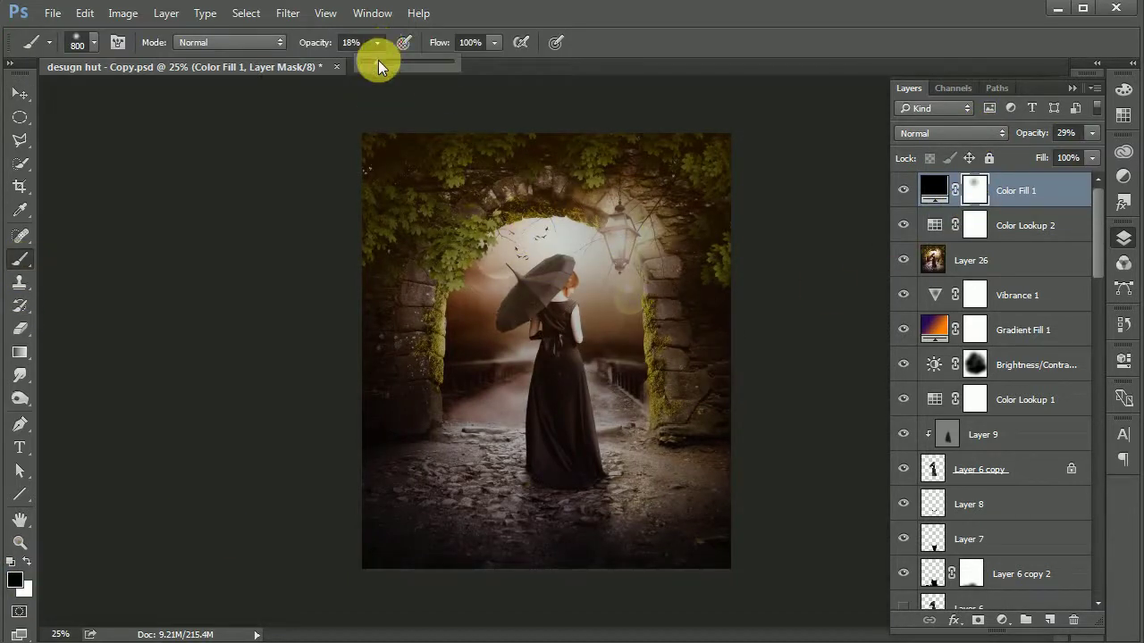
pyautogui.moveTo(378, 60); pyautogui.dragTo(456, 61)
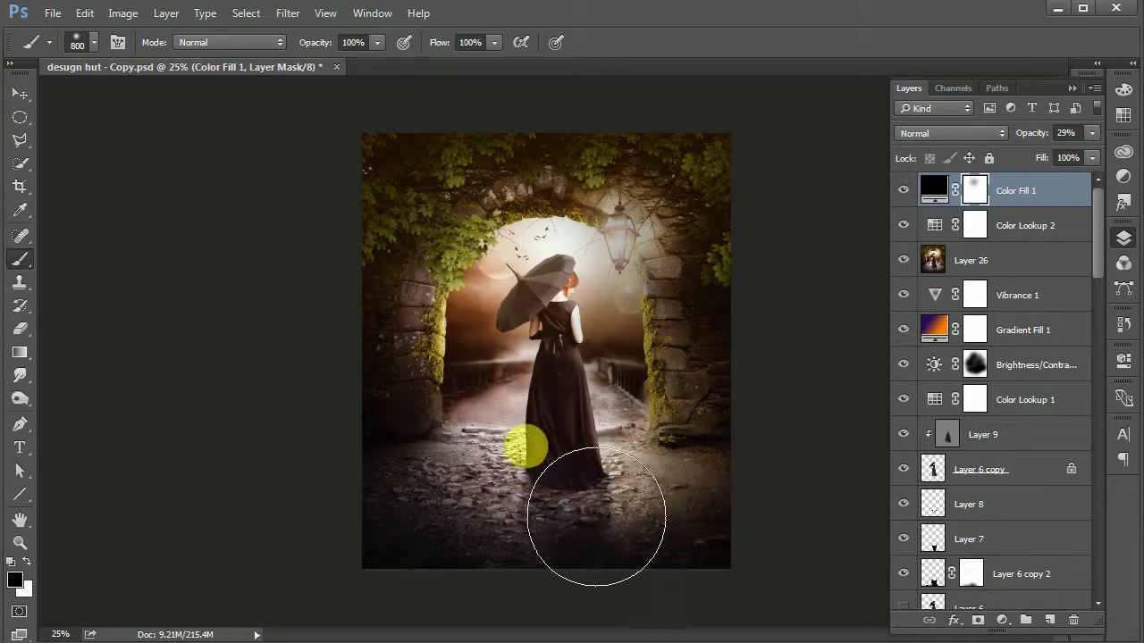
pyautogui.moveTo(596, 517)
pyautogui.mouseDown()
pyautogui.moveTo(622, 490)
pyautogui.moveTo(715, 596)
pyautogui.mouseUp()
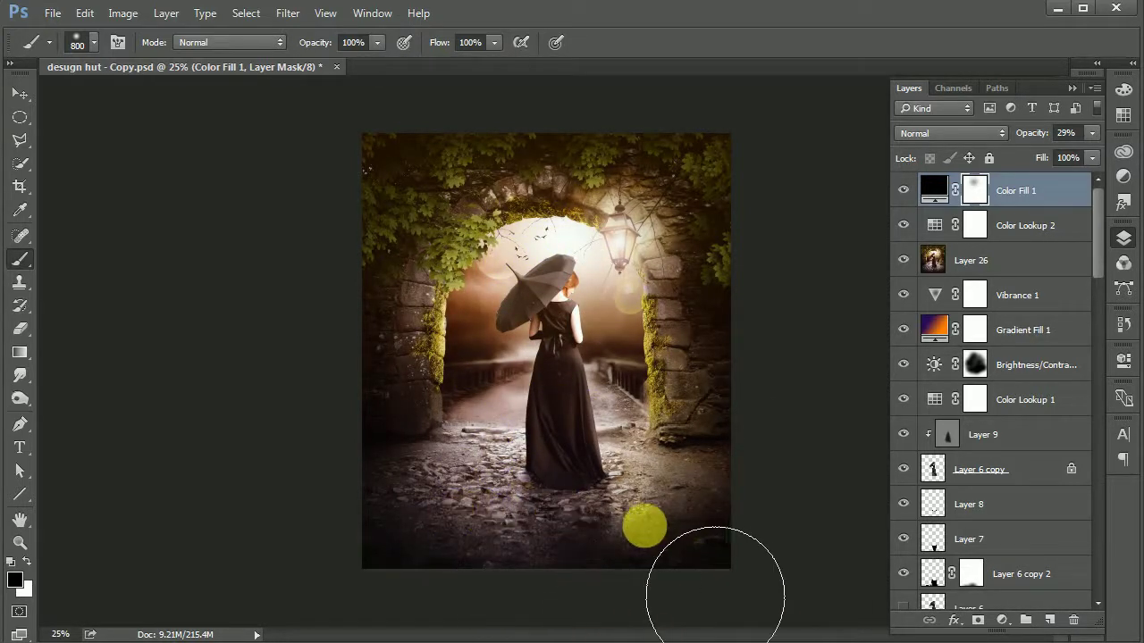
pyautogui.click(20, 93)
# Try a Color Lookup adjustment layer twice, undoing it each time.
pyautogui.click(1002, 620)
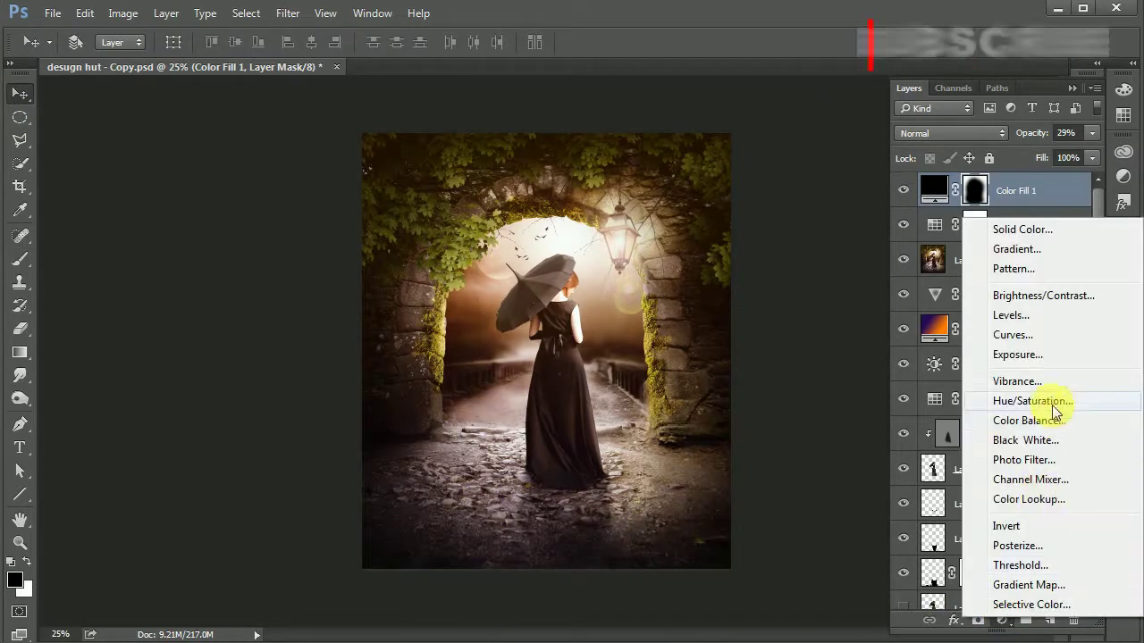
pyautogui.click(1028, 497)
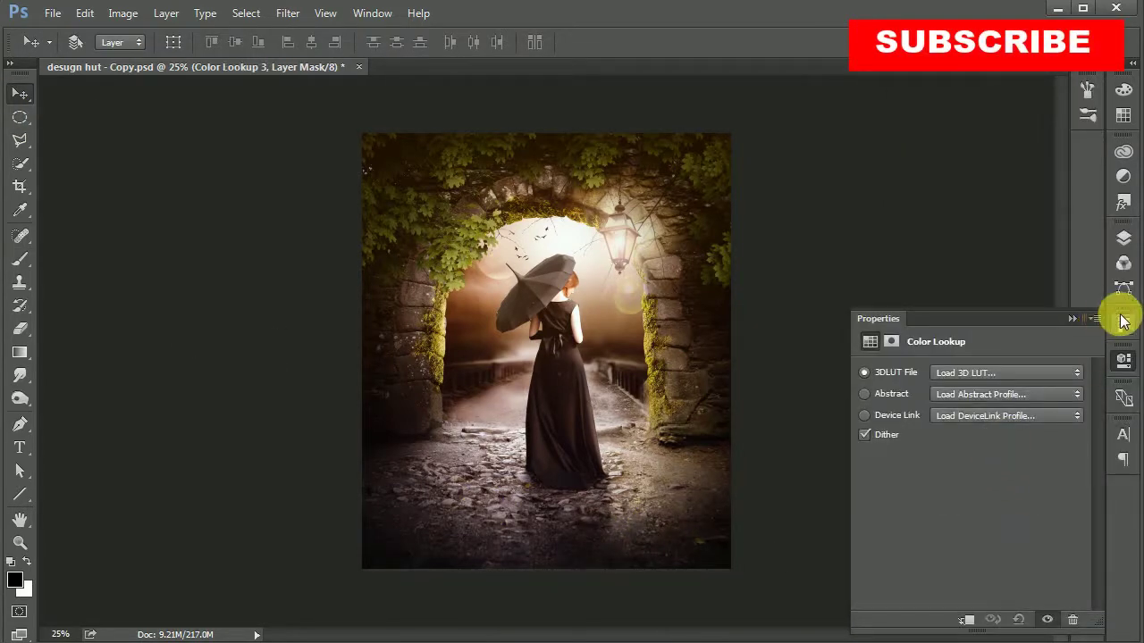
pyautogui.hotkey('ctrl', 'z')
pyautogui.click(1124, 238)
pyautogui.click(1002, 620)
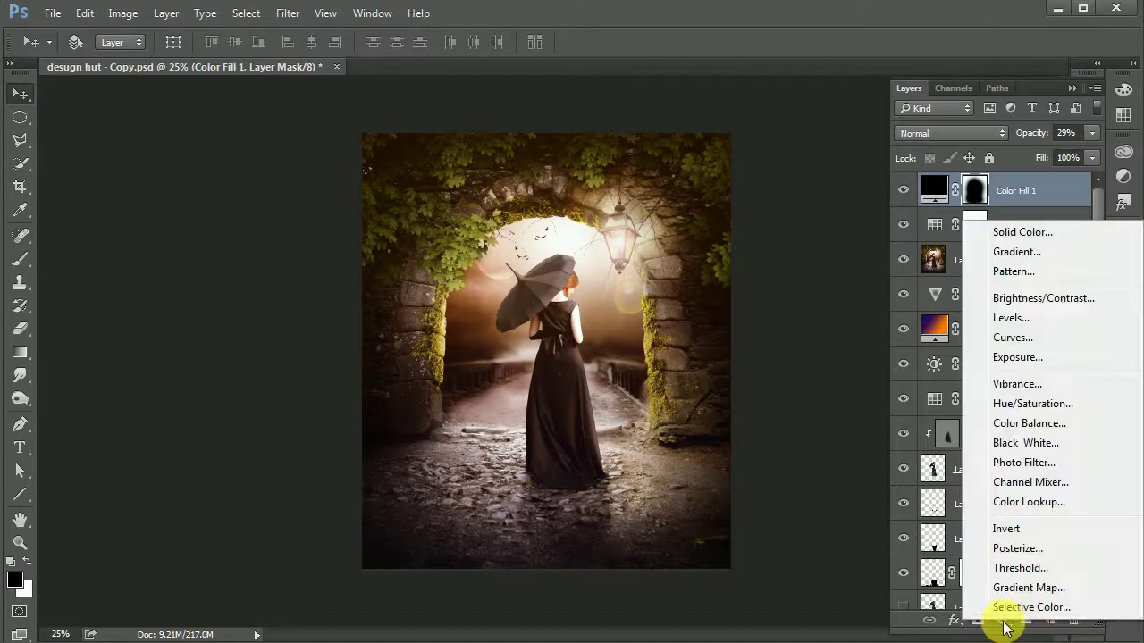
pyautogui.click(1030, 502)
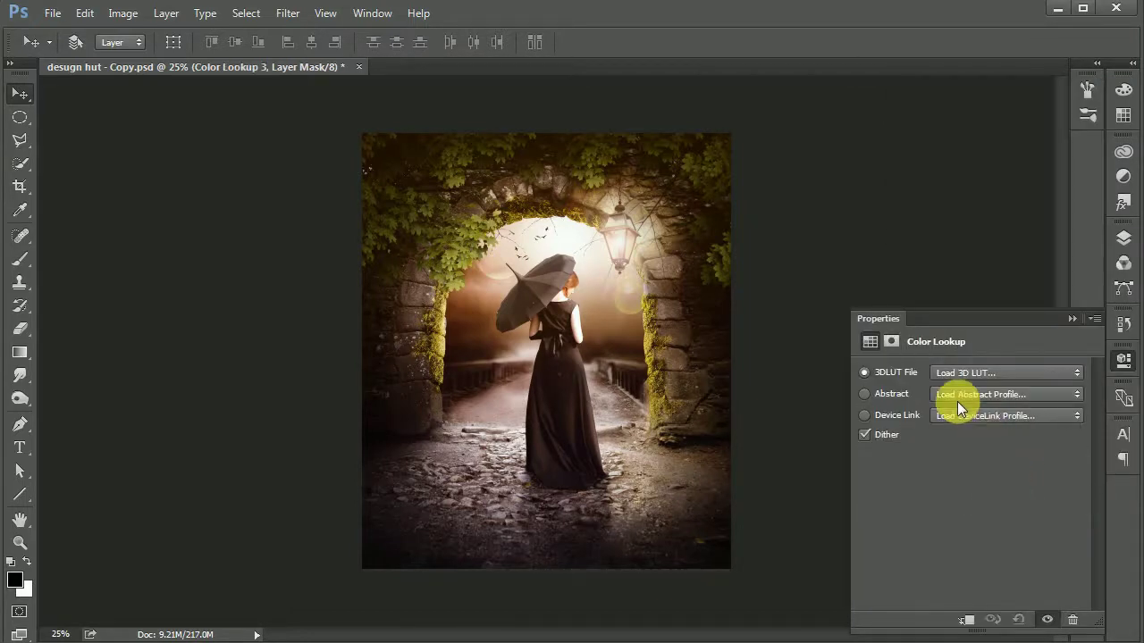
pyautogui.hotkey('ctrl', 'z')
pyautogui.click(1123, 238)
# Add a Photo Filter adjustment layer with Warming Filter (85) at 21% density.
pyautogui.click(1002, 620)
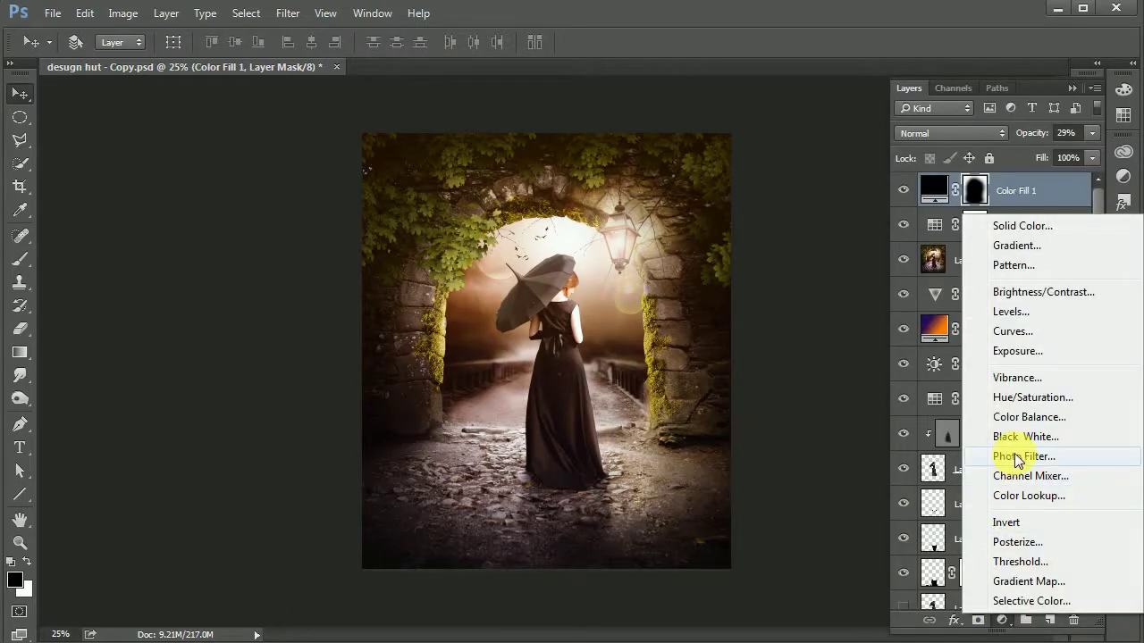
pyautogui.click(1024, 456)
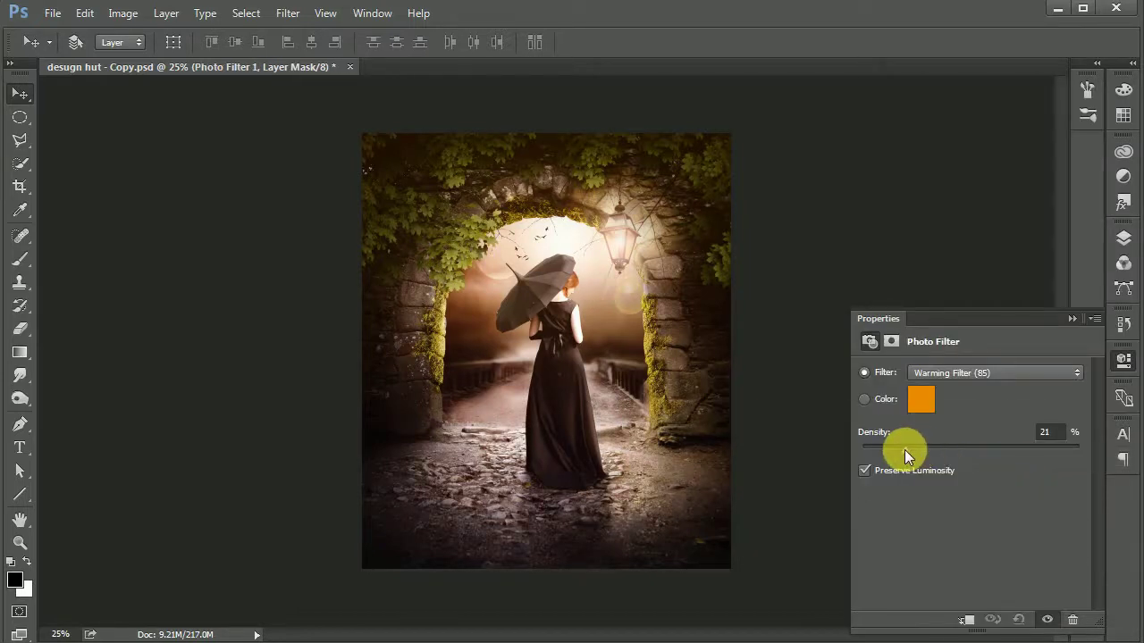
pyautogui.click(1123, 237)
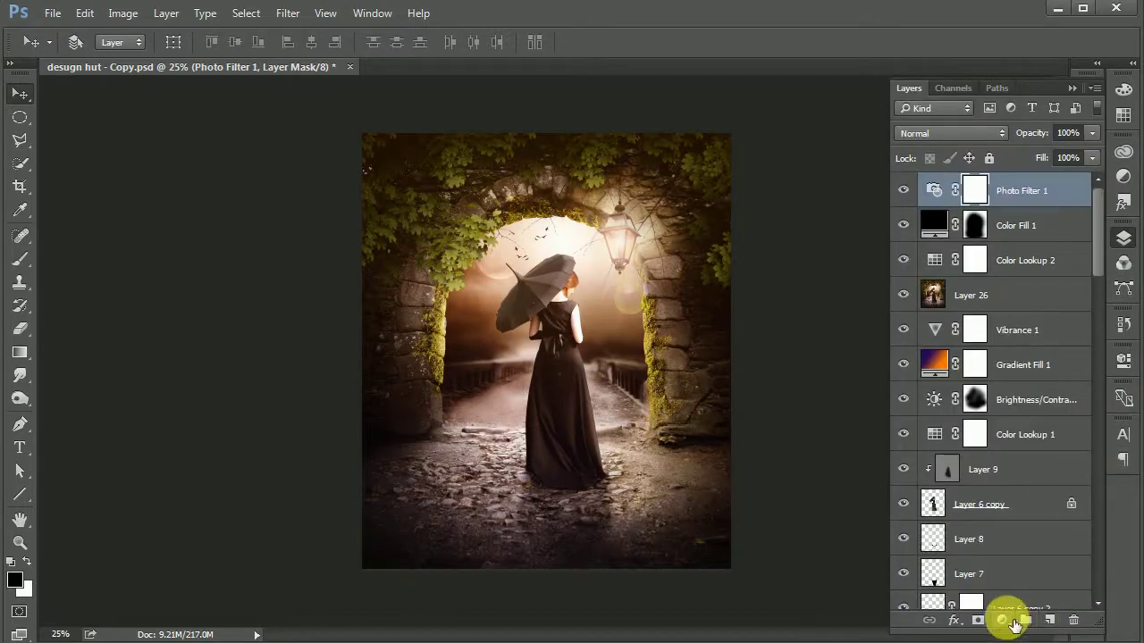
# Add a Brightness/Contrast adjustment layer with brightness 10 and contrast -17.
pyautogui.click(1003, 621)
pyautogui.click(1004, 304)
pyautogui.moveTo(971, 415)
pyautogui.mouseDown()
pyautogui.moveTo(986, 457)
pyautogui.moveTo(1002, 457)
pyautogui.moveTo(919, 458)
pyautogui.moveTo(934, 458)
pyautogui.mouseUp()
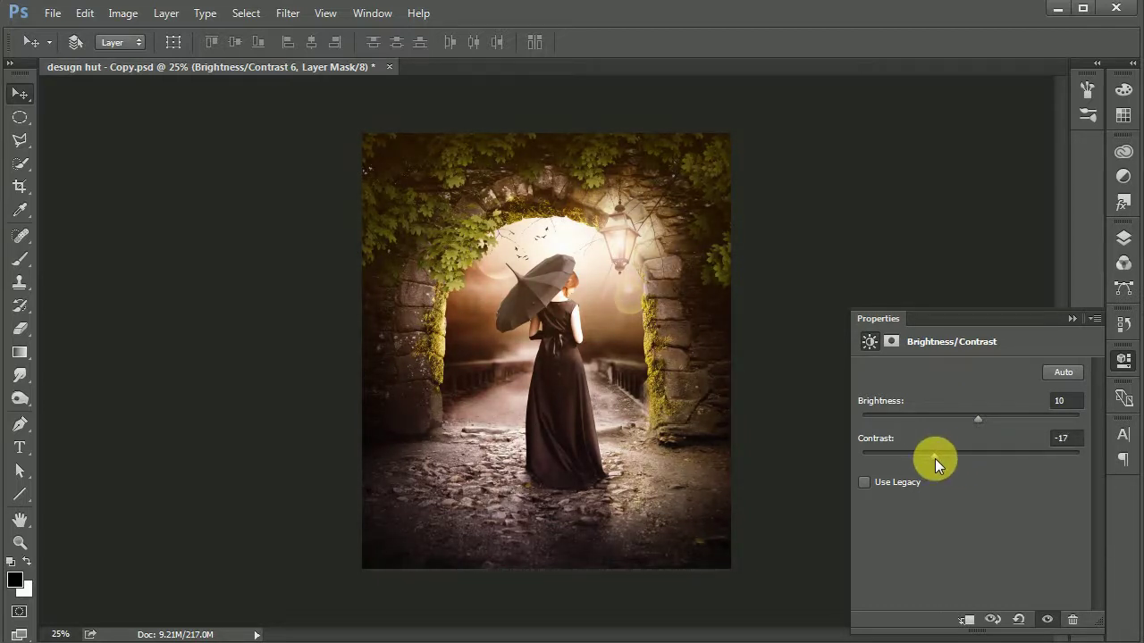
pyautogui.click(1072, 319)
# Save, then add a Vibrance adjustment layer at +24 and save again.
pyautogui.hotkey('ctrl', 's')
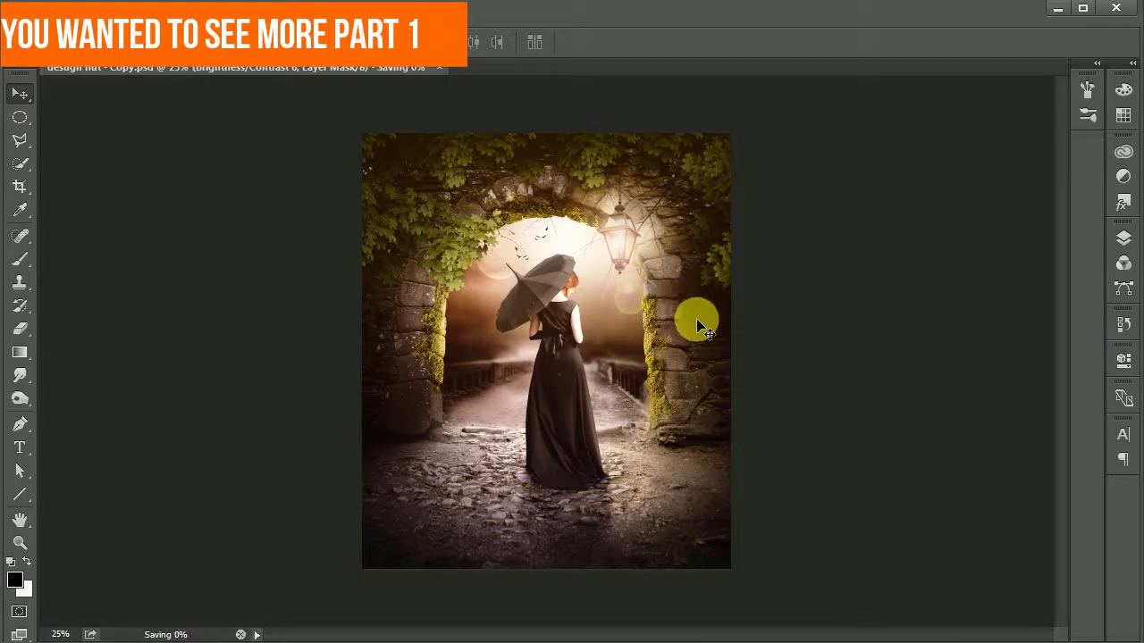
pyautogui.click(1123, 238)
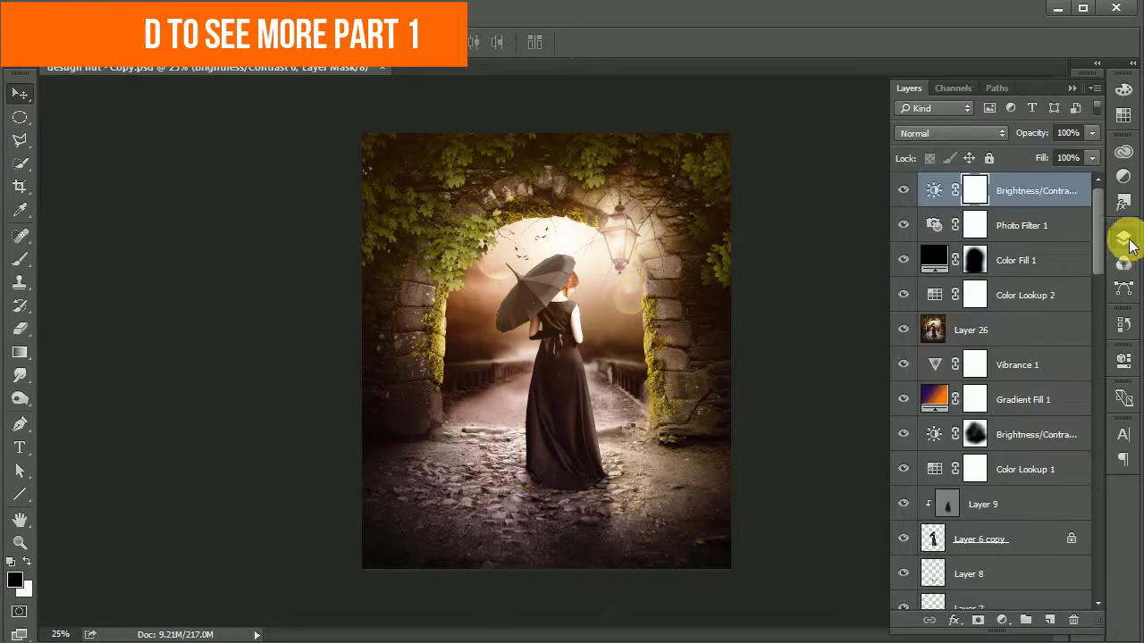
pyautogui.click(1001, 619)
pyautogui.click(1036, 383)
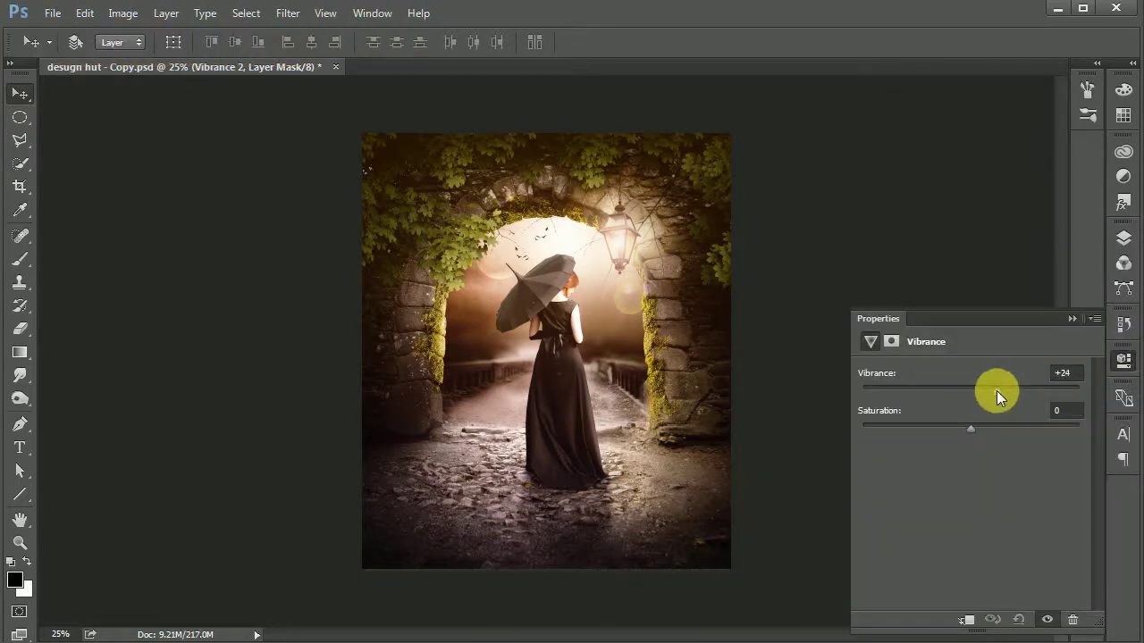
pyautogui.click(1073, 318)
pyautogui.hotkey('ctrl', 's')
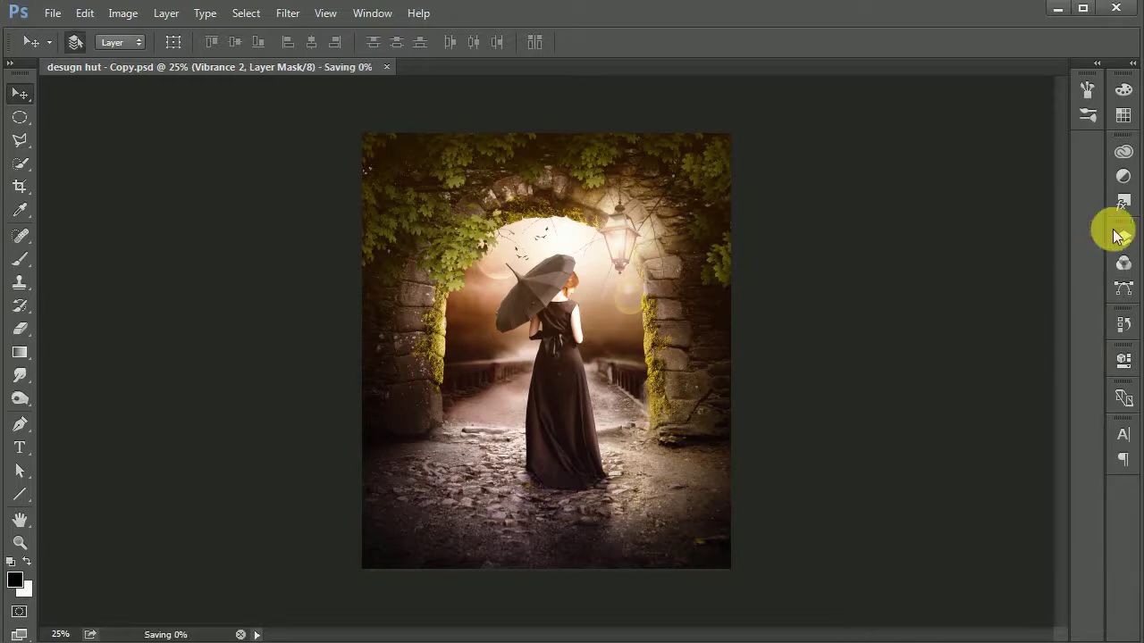
# Add a Color Balance layer with midtones Cyan-Red -2 and Yellow-Blue +1, then save.
pyautogui.click(1120, 238)
pyautogui.click(1021, 617)
pyautogui.click(1033, 417)
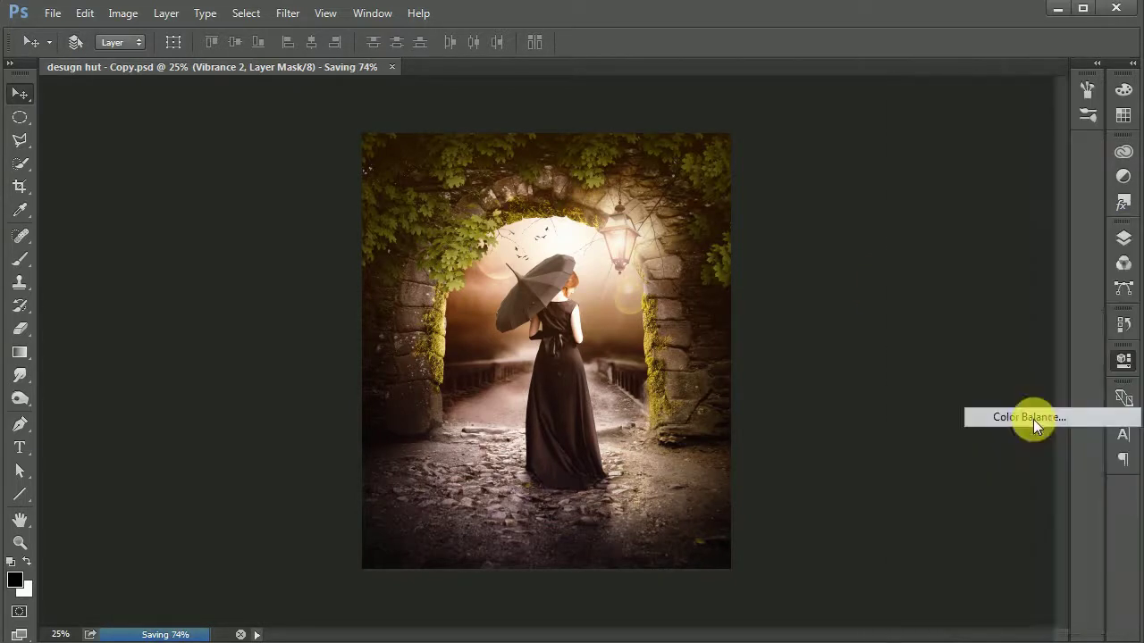
pyautogui.moveTo(934, 418); pyautogui.dragTo(946, 413)
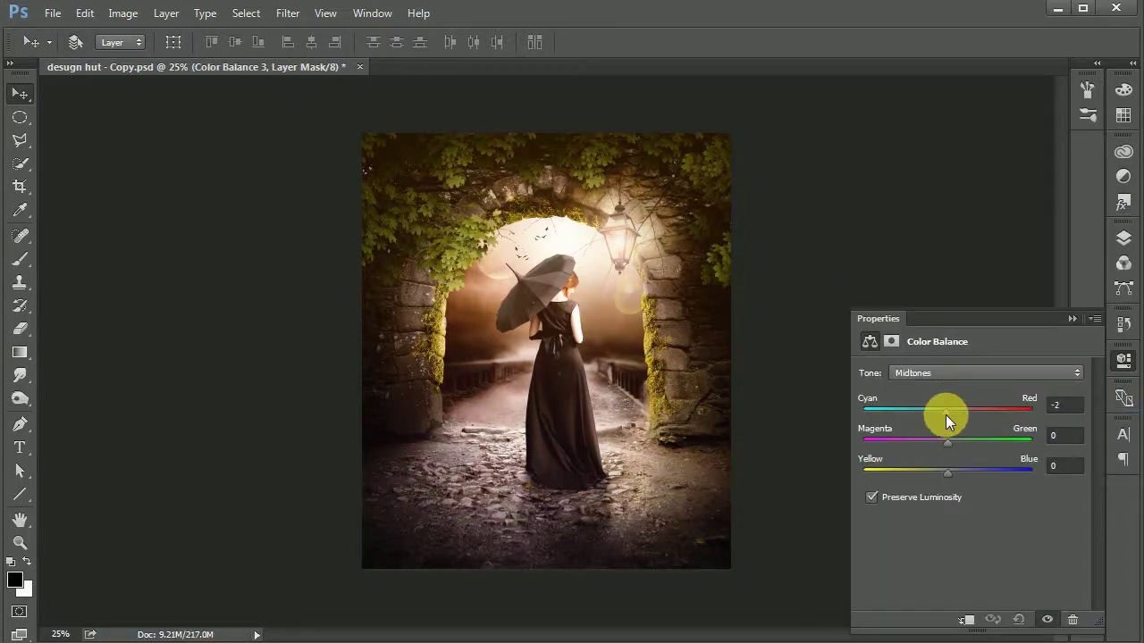
pyautogui.moveTo(947, 472); pyautogui.dragTo(948, 471)
pyautogui.click(852, 323)
pyautogui.hotkey('ctrl', 's')
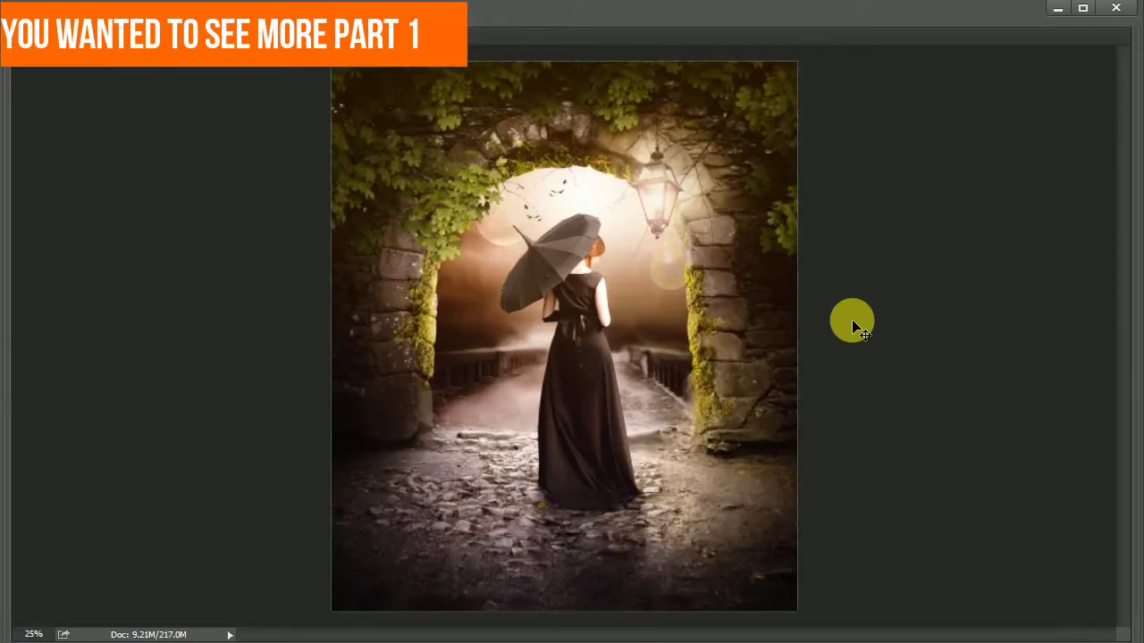
pyautogui.hotkey('ctrl', '+')
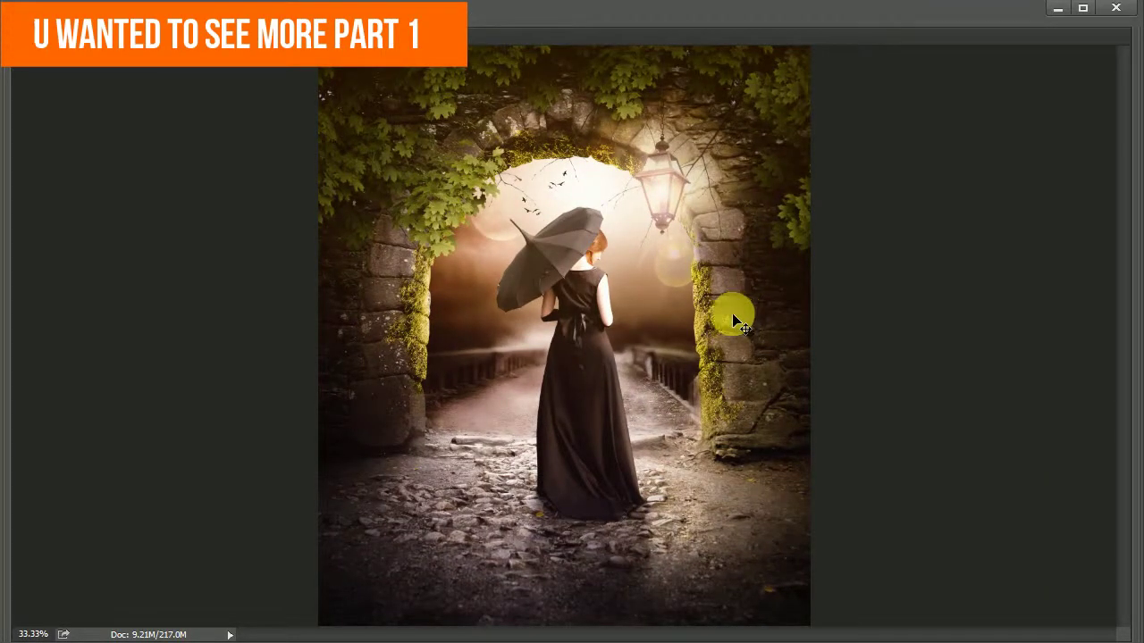